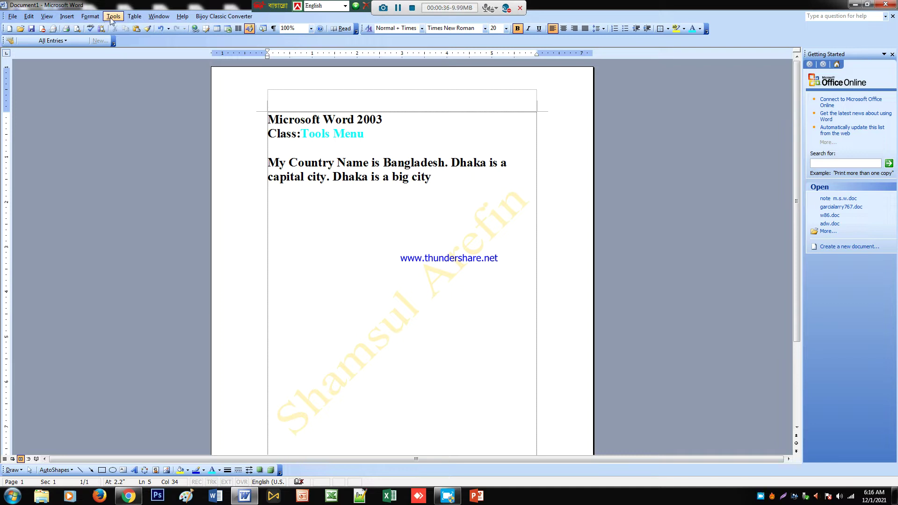
# Open the Tools menu over the 'Class: Tools Menu' document
pyautogui.click(112, 18)
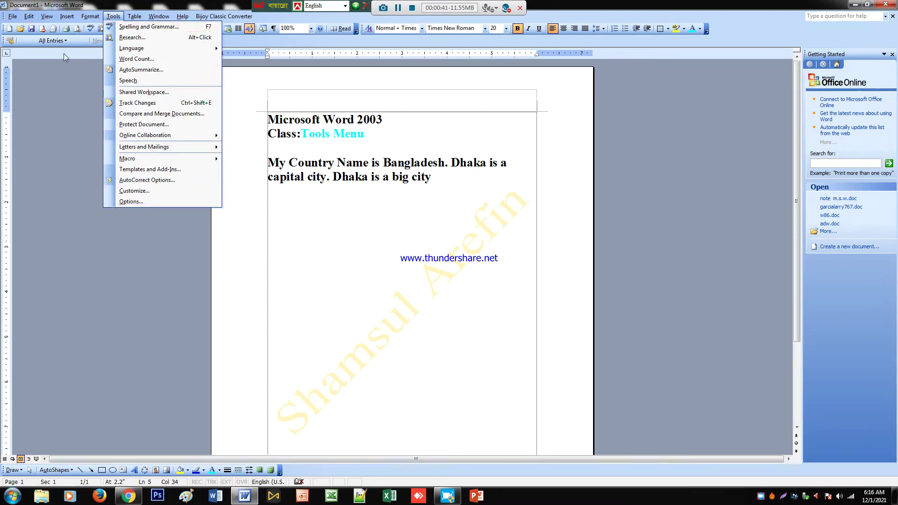
# Close the Tools menu without choosing a command and deselect the 'Class: Tools Menu' line
pyautogui.click(70, 127)
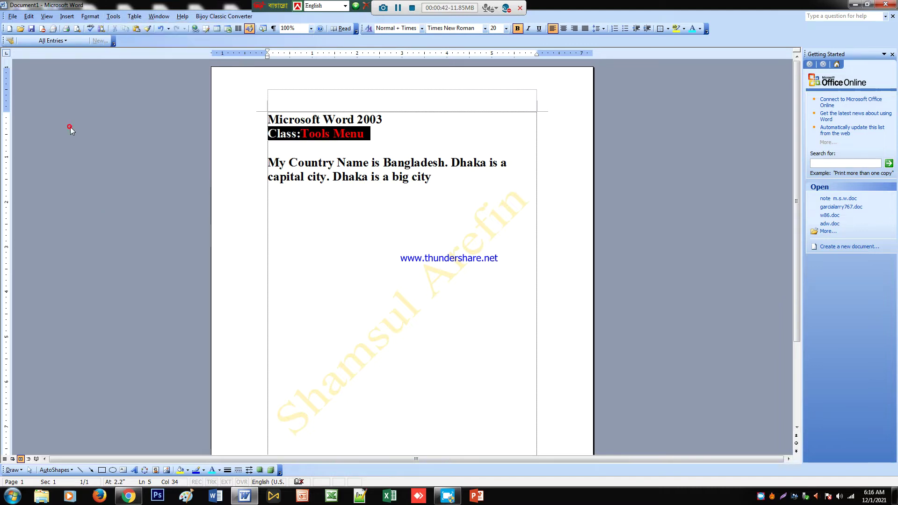
pyautogui.click(374, 141)
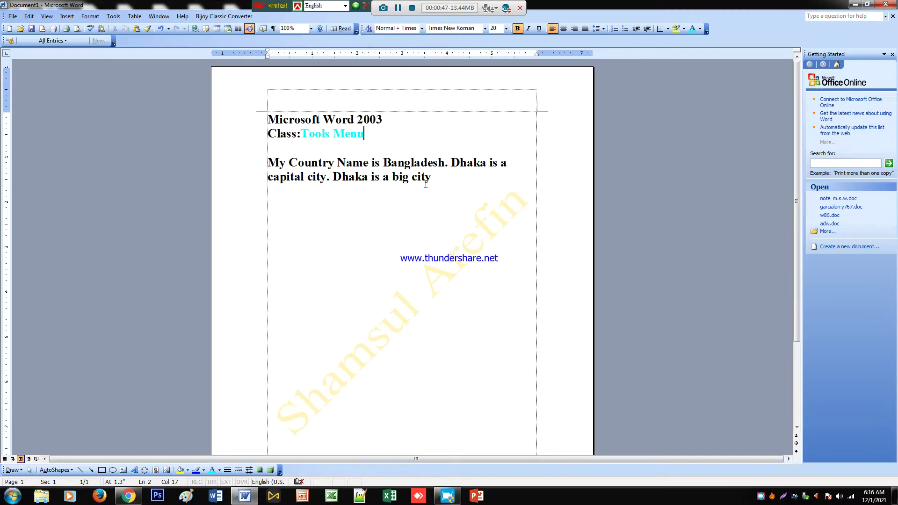
# Retype the ending of 'Name' so it stays spelled correctly
pyautogui.click(368, 163)
pyautogui.press('BackSpace')
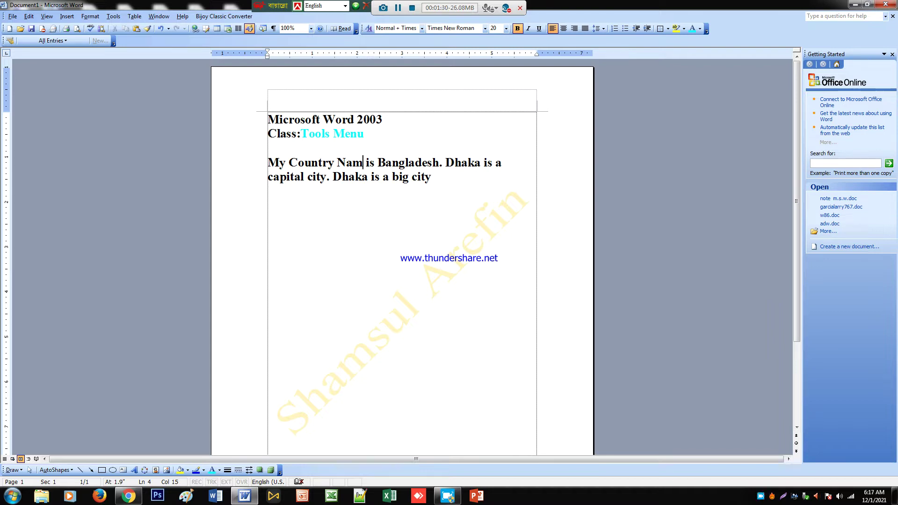
pyautogui.write('o')
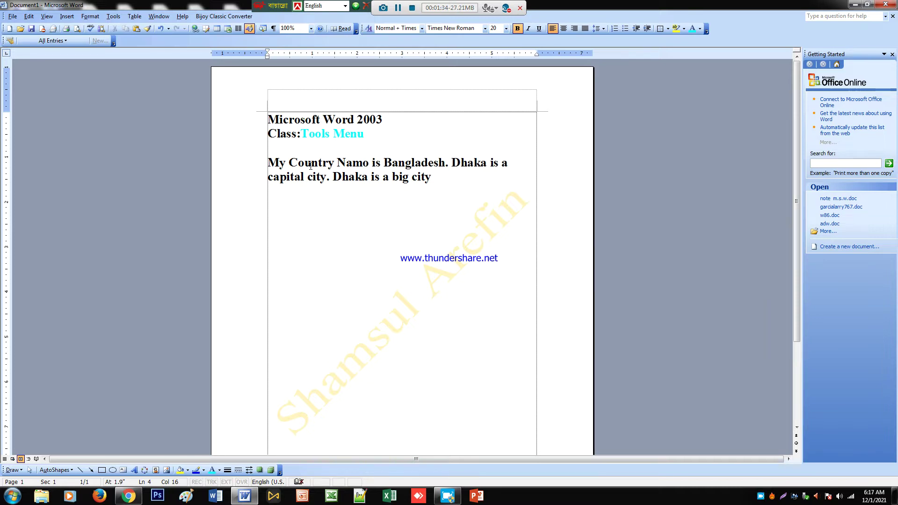
pyautogui.press('BackSpace')
pyautogui.write('e')
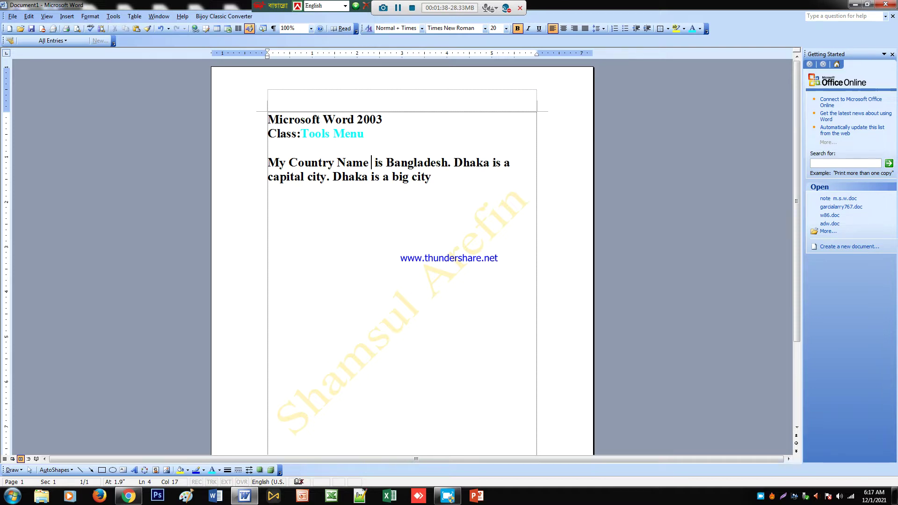
pyautogui.press('BackSpace')
pyautogui.press('BackSpace')
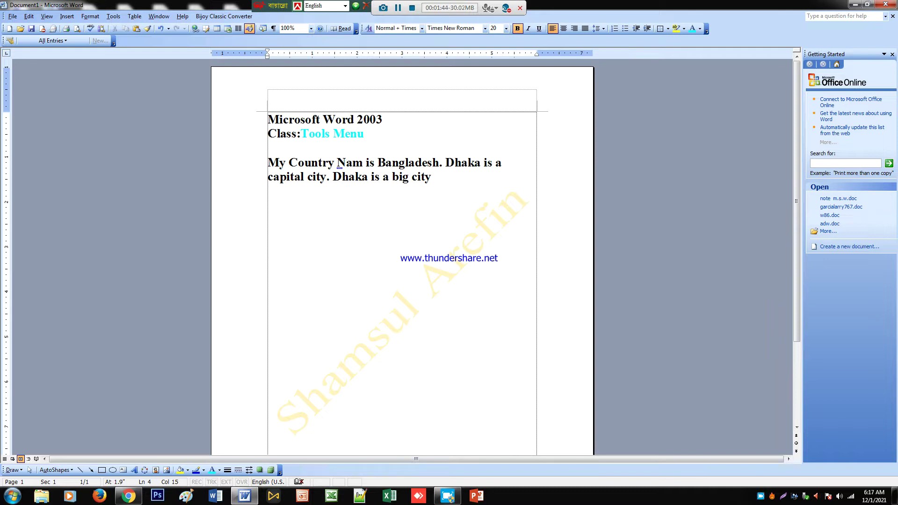
pyautogui.write('e')
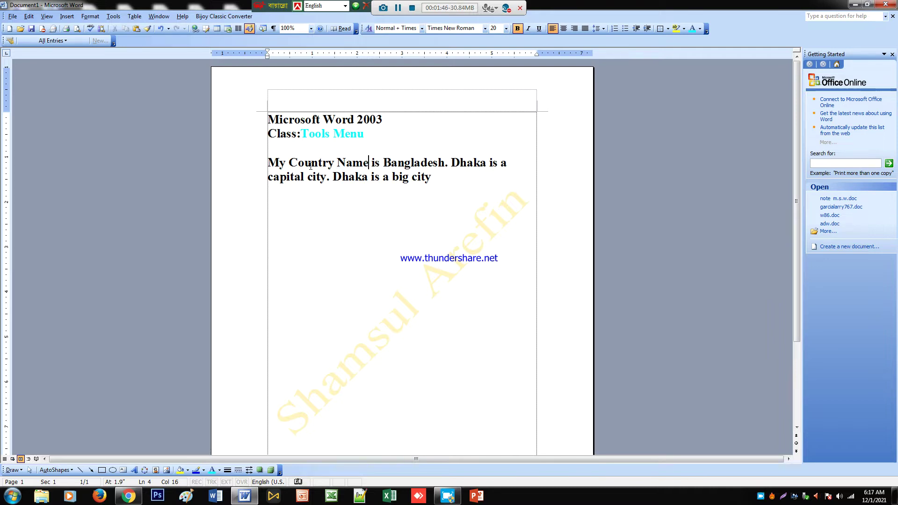
# Change 'capital' to the misspelling 'capitar' in the Bangladesh sentence
pyautogui.click(410, 163)
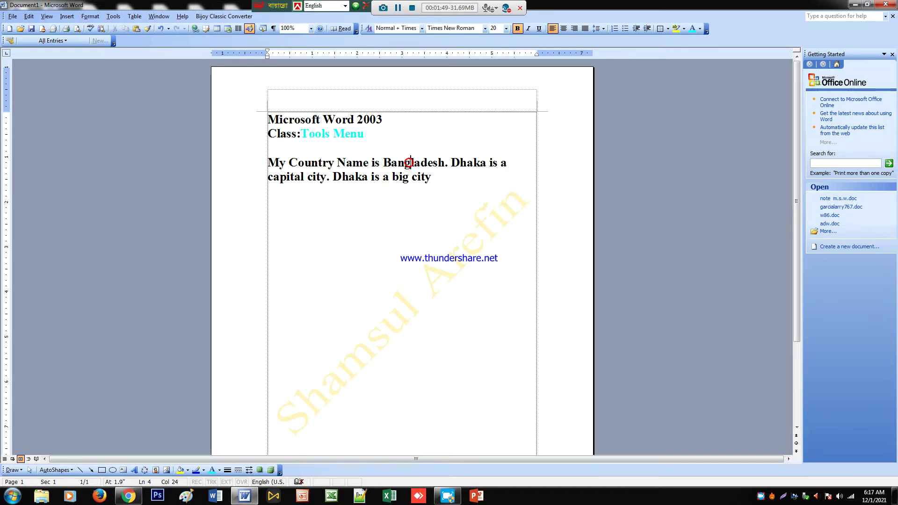
pyautogui.click(307, 178)
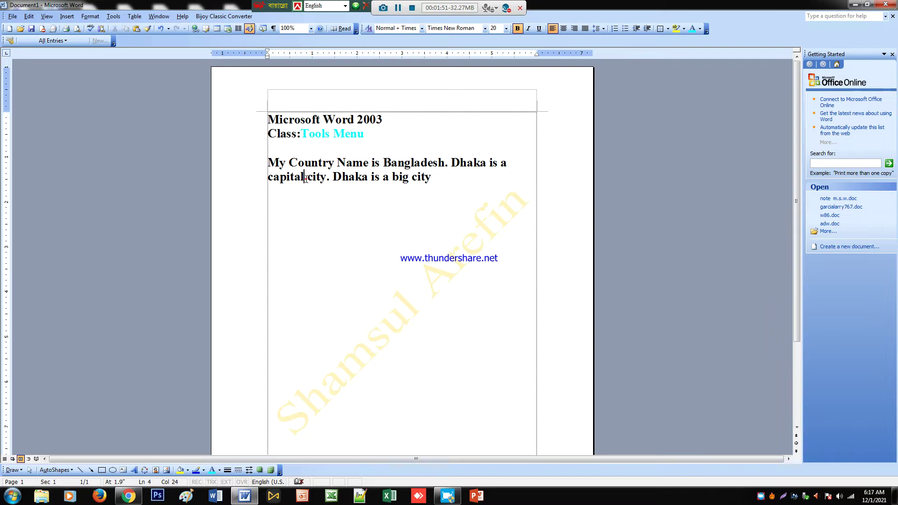
pyautogui.press('BackSpace')
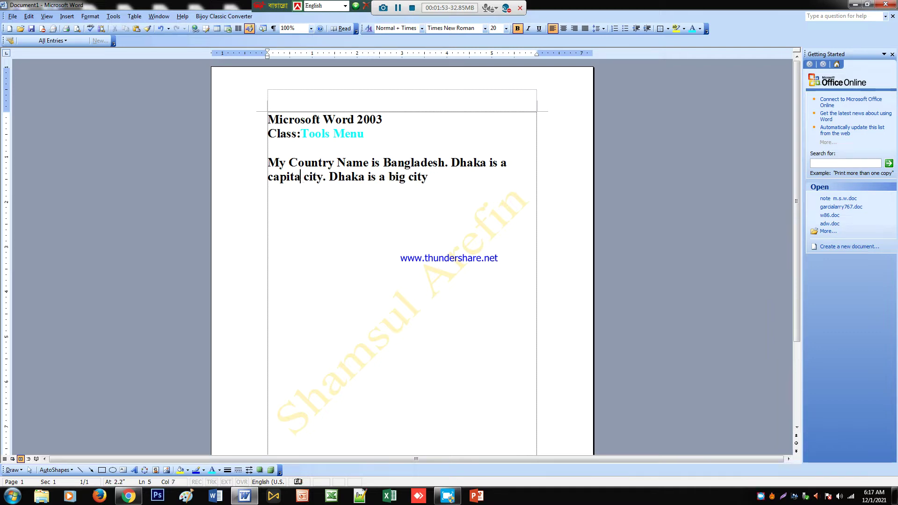
pyautogui.write('l')
pyautogui.press('BackSpace')
pyautogui.write('r')
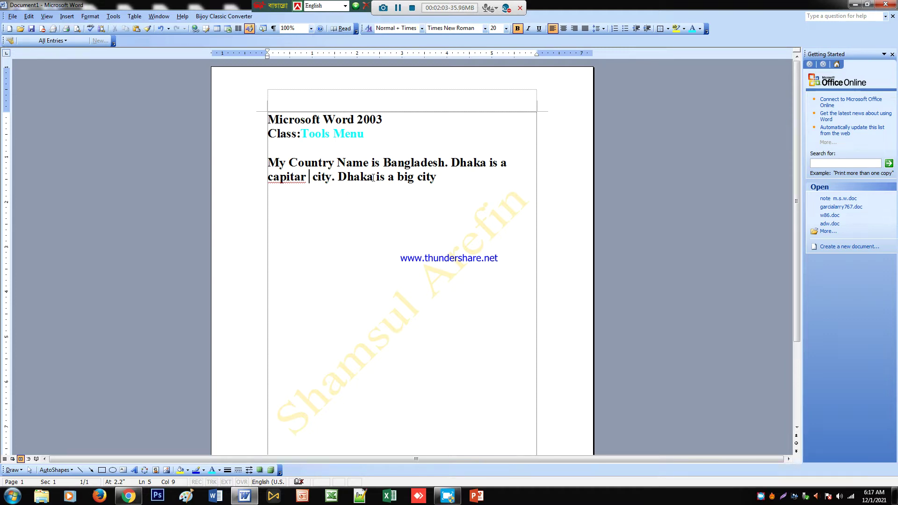
# Misspell 'My' as 'Mu' before 'Country'
pyautogui.click(389, 178)
pyautogui.click(394, 178)
pyautogui.click(287, 164)
pyautogui.press('BackSpace')
pyautogui.write('o')
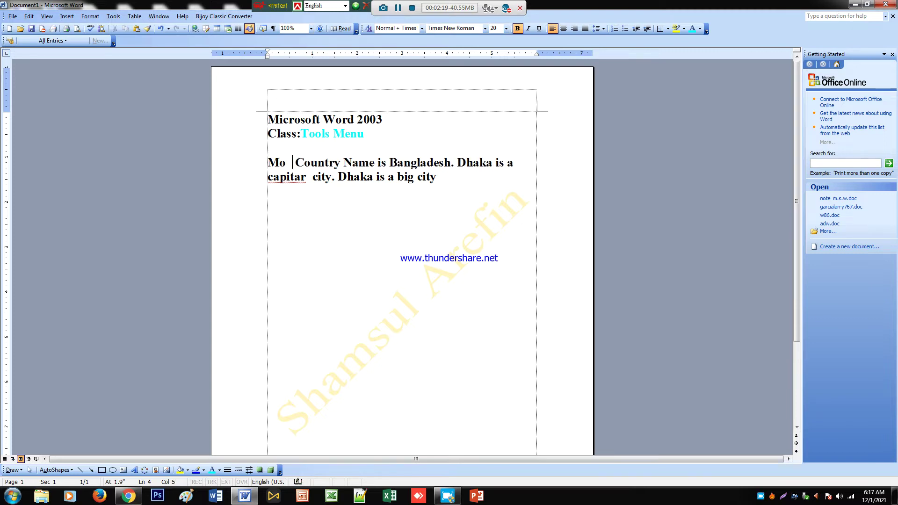
pyautogui.press('BackSpace')
pyautogui.press('BackSpace')
pyautogui.press('BackSpace')
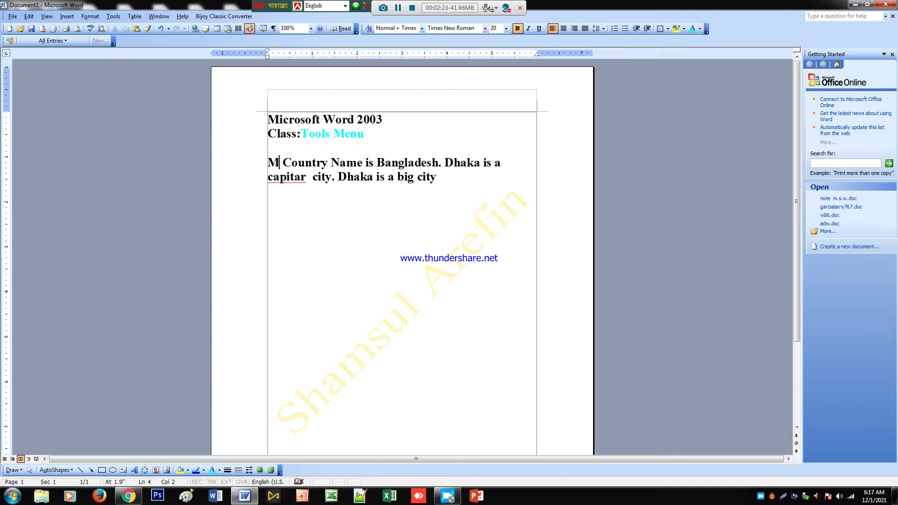
pyautogui.write('u')
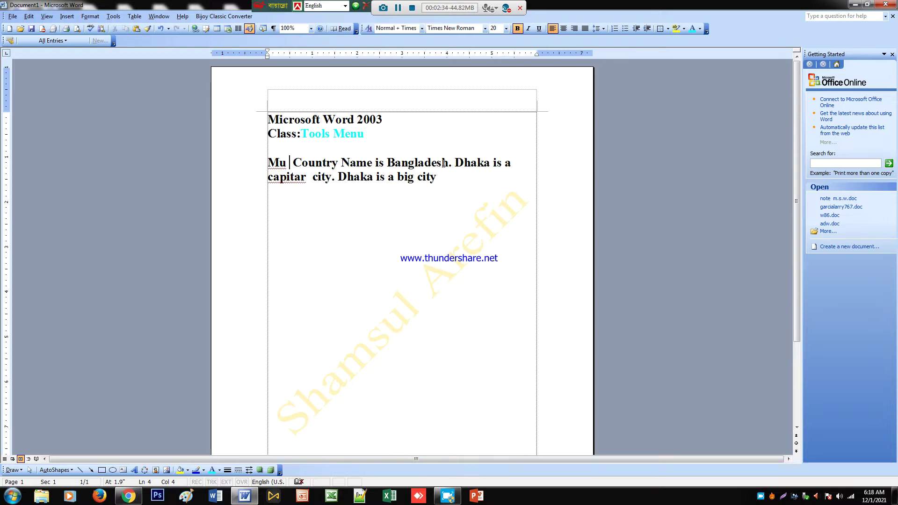
# Change 'is' before 'Bangladesh' to 'ip'
pyautogui.click(449, 163)
pyautogui.click(387, 164)
pyautogui.press('BackSpace')
pyautogui.press('BackSpace')
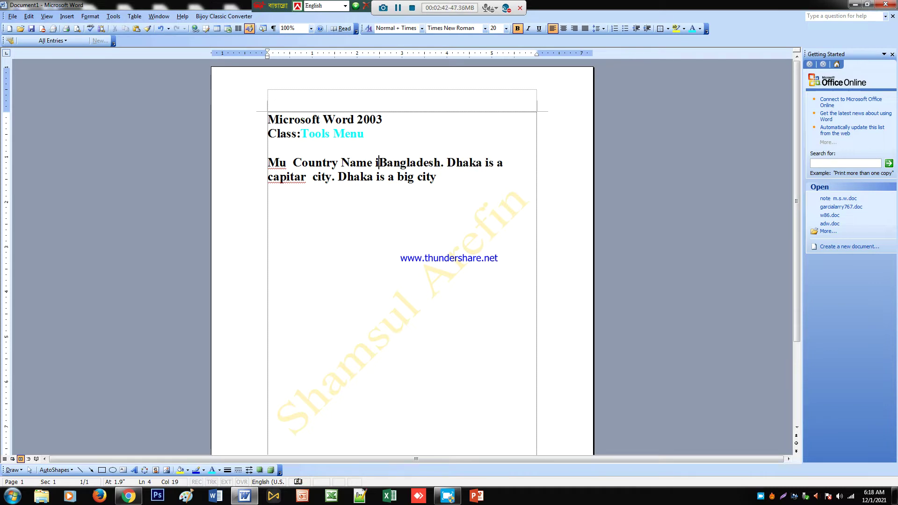
pyautogui.write('p')
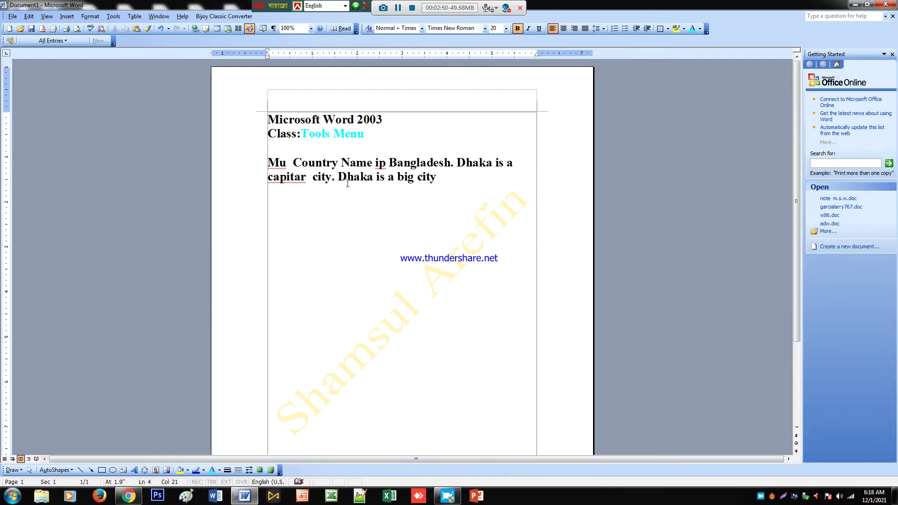
# Misspell 'city' as 'coty'
pyautogui.click(322, 177)
pyautogui.press('BackSpace')
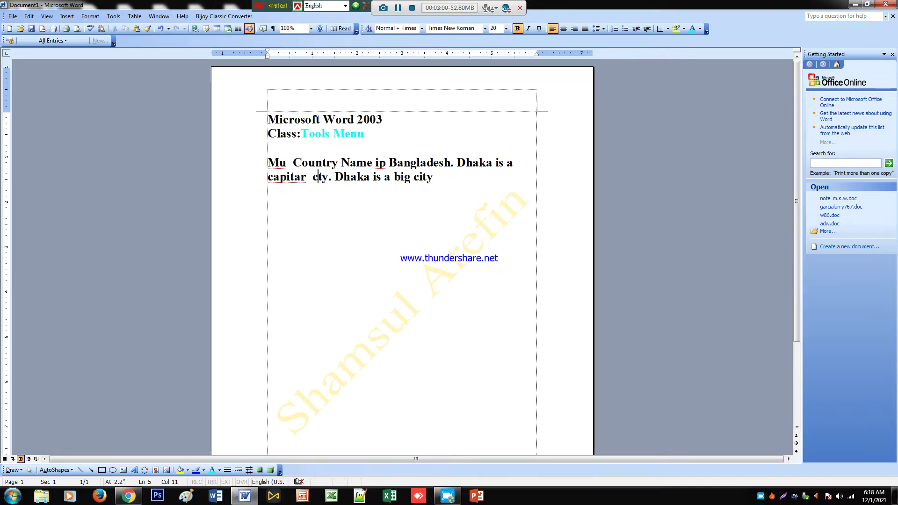
pyautogui.write('a')
pyautogui.press('BackSpace')
pyautogui.write('o')
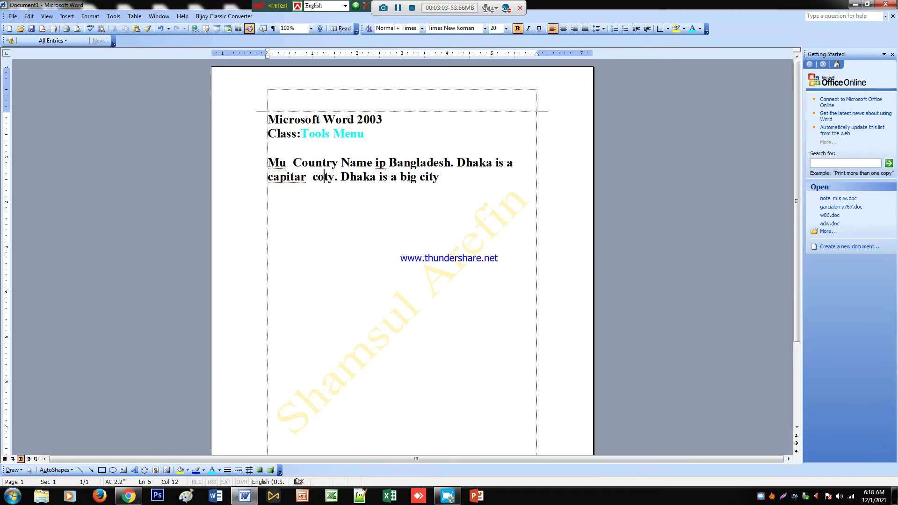
pyautogui.click(336, 183)
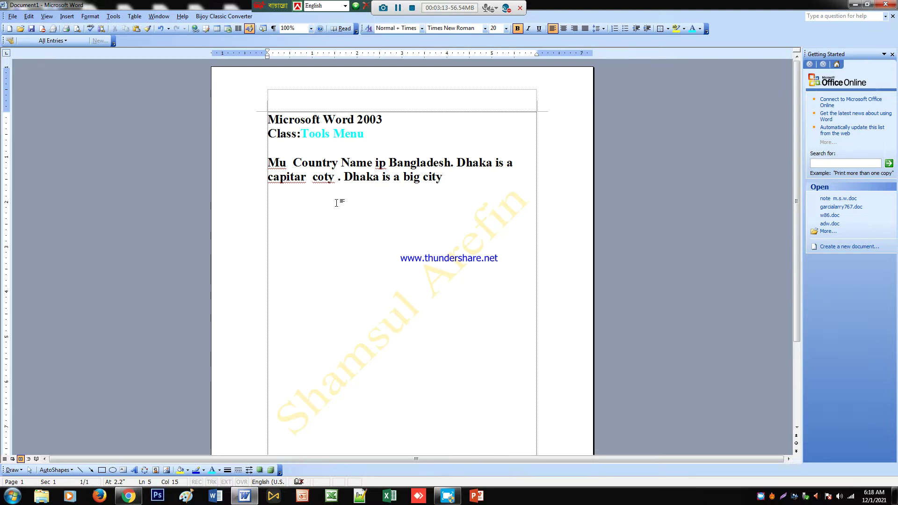
# Run Spelling and Grammar, changing 'capitar' to 'capital' and 'coty' to 'city', then close it
pyautogui.click(112, 19)
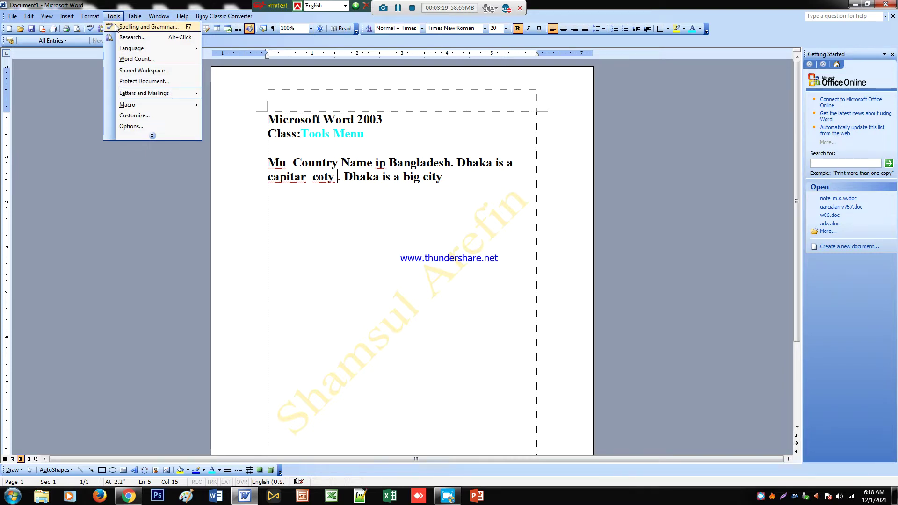
pyautogui.click(115, 27)
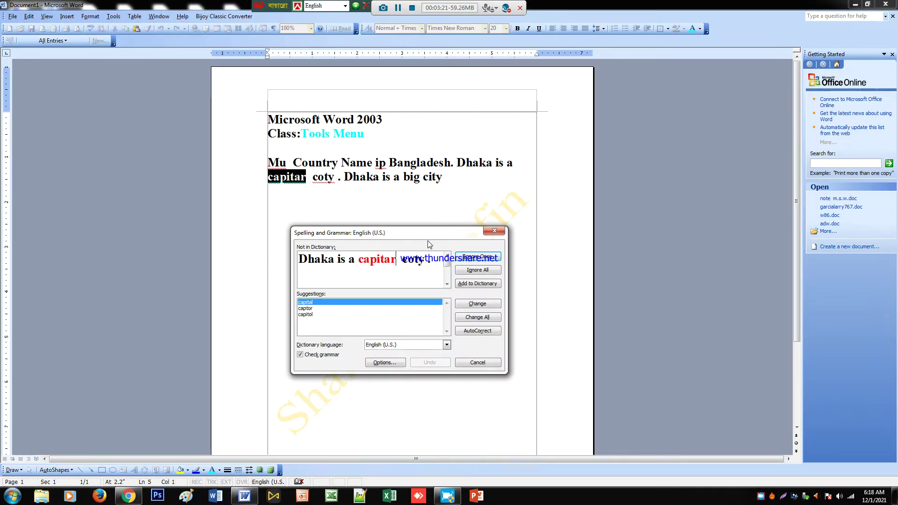
pyautogui.click(399, 267)
pyautogui.click(474, 304)
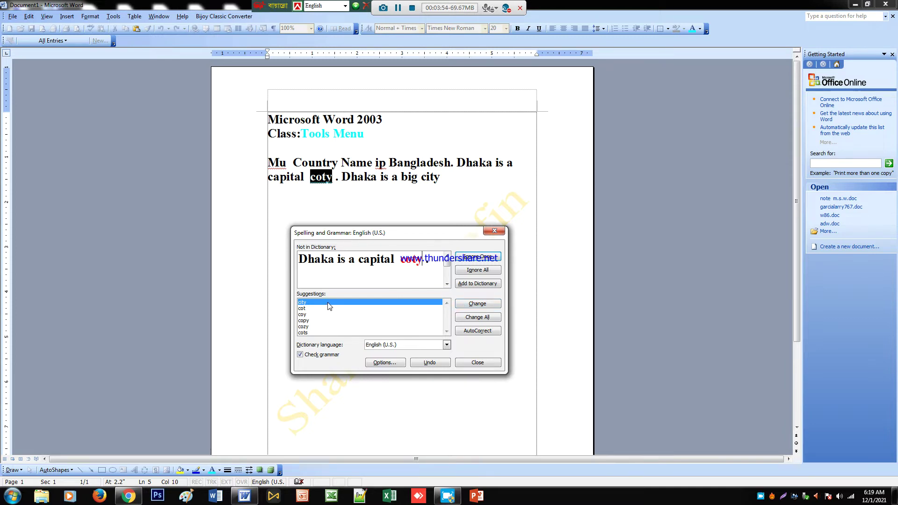
pyautogui.click(477, 304)
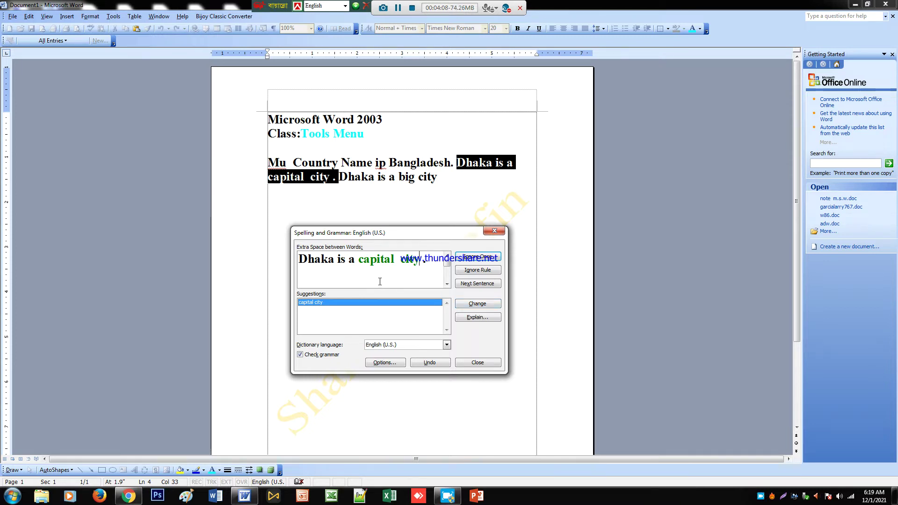
pyautogui.click(478, 363)
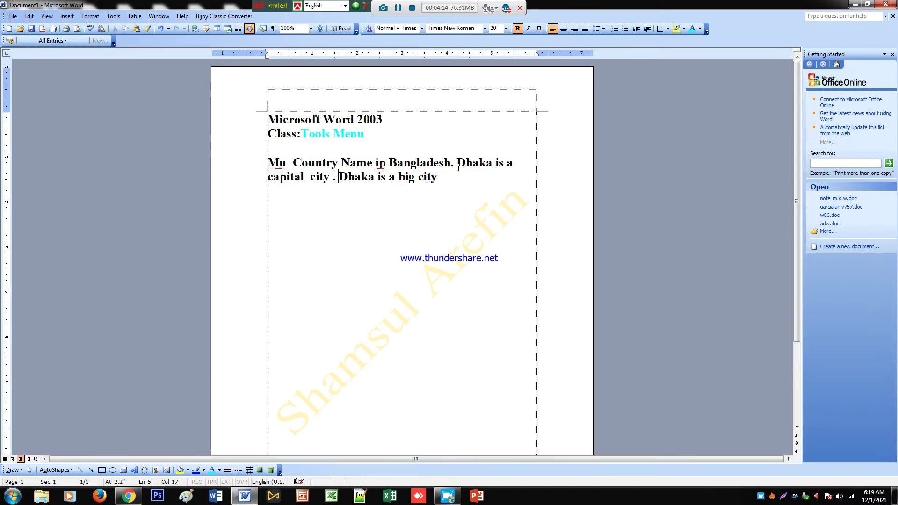
# Spell-check the text from 'Mu' to 'Bangladesh', replacing 'Mu' with 'My'
pyautogui.moveTo(450, 164); pyautogui.dragTo(286, 164)
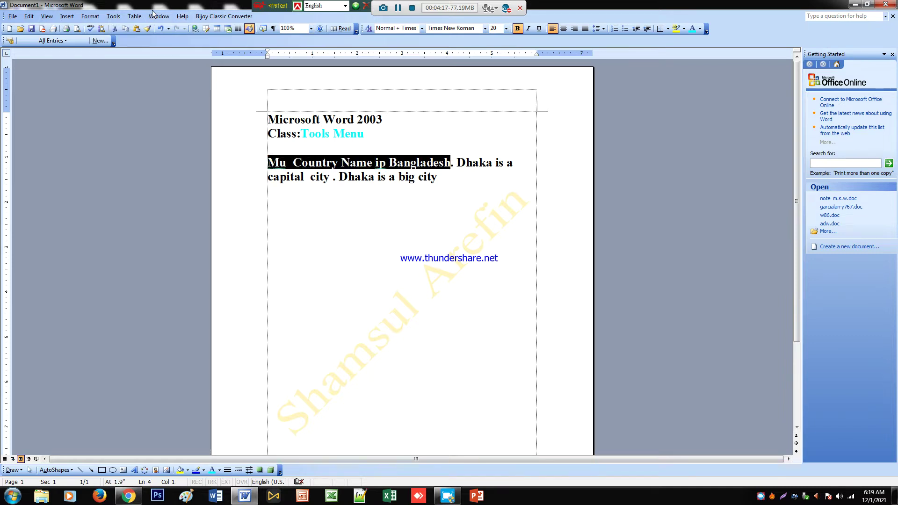
pyautogui.click(114, 16)
pyautogui.click(136, 25)
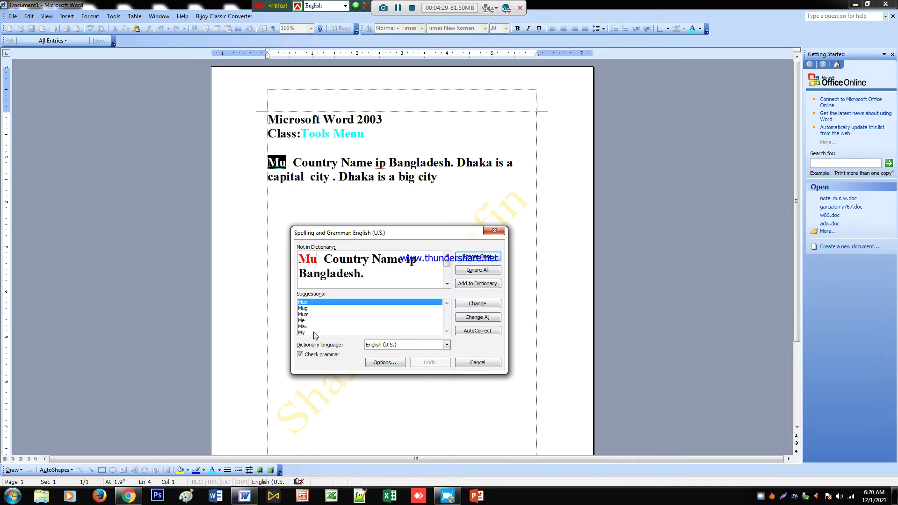
pyautogui.click(315, 333)
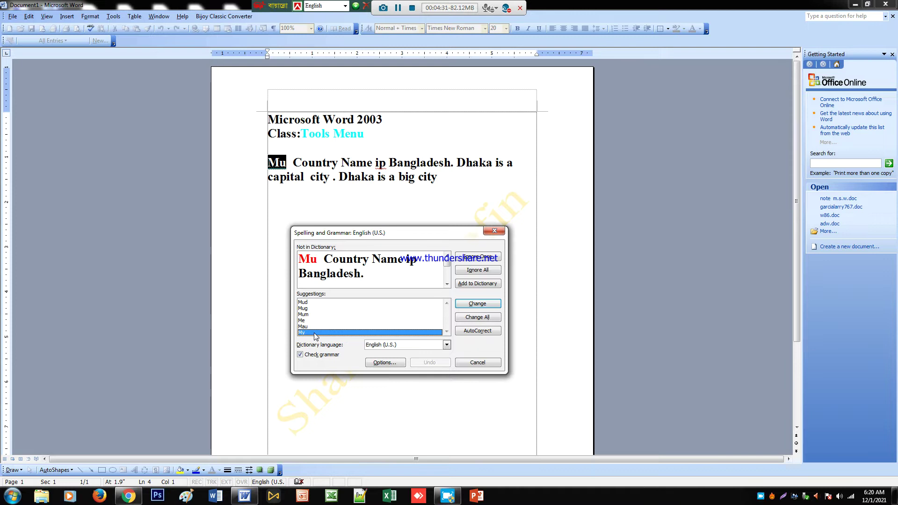
pyautogui.click(475, 309)
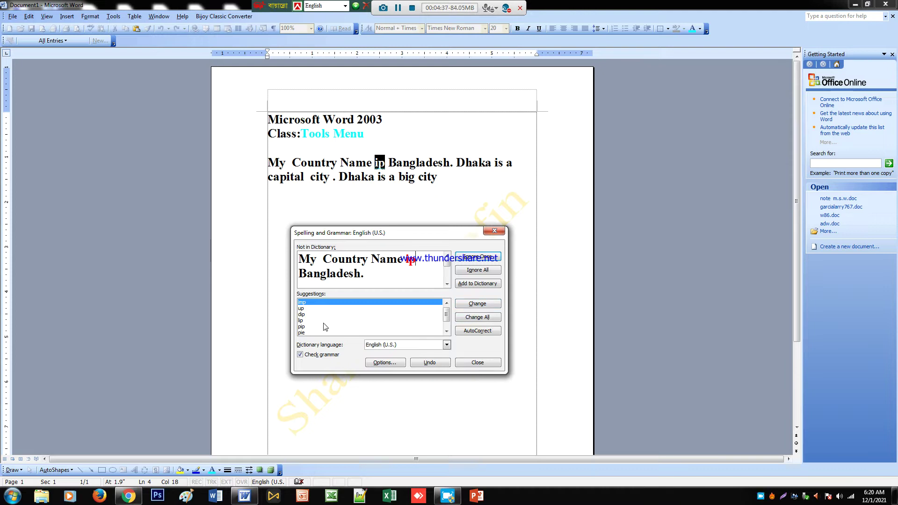
# Edit the flagged 'ip' to 'is', apply the change, and close the spelling check
pyautogui.scroll(-1, 325, 327)
pyautogui.scroll(1, 325, 329)
pyautogui.scroll(-1, 326, 329)
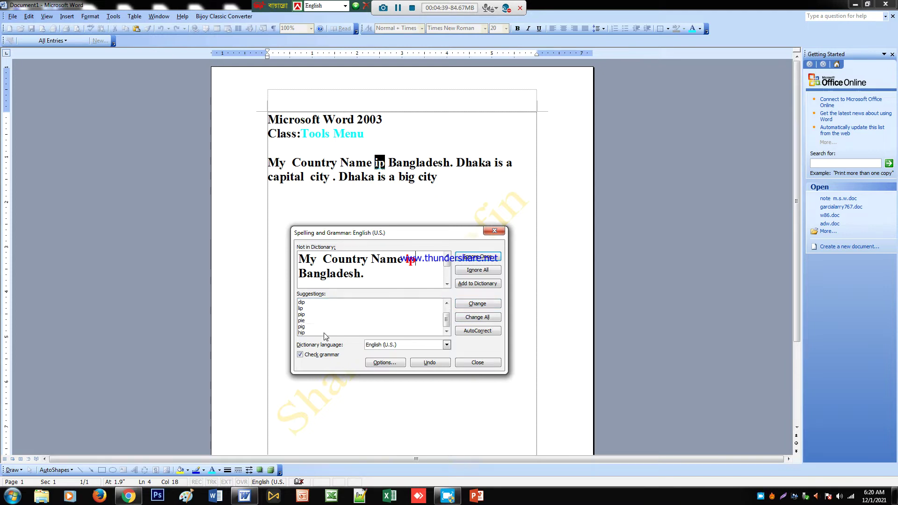
pyautogui.scroll(1, 326, 329)
pyautogui.scroll(-1, 326, 330)
pyautogui.scroll(1, 326, 330)
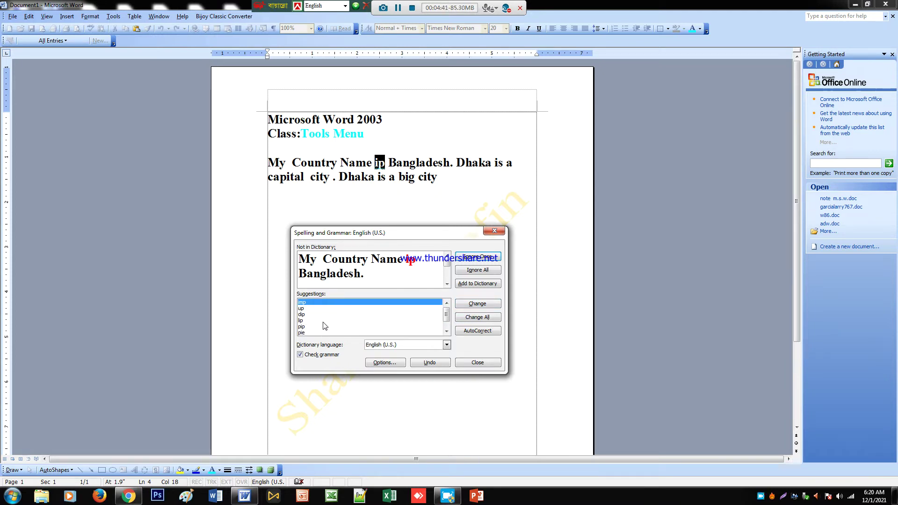
pyautogui.scroll(-1, 326, 329)
pyautogui.scroll(1, 326, 327)
pyautogui.scroll(-1, 326, 326)
pyautogui.scroll(1, 327, 324)
pyautogui.scroll(-1, 329, 322)
pyautogui.scroll(1, 329, 322)
pyautogui.scroll(-1, 329, 322)
pyautogui.scroll(1, 329, 323)
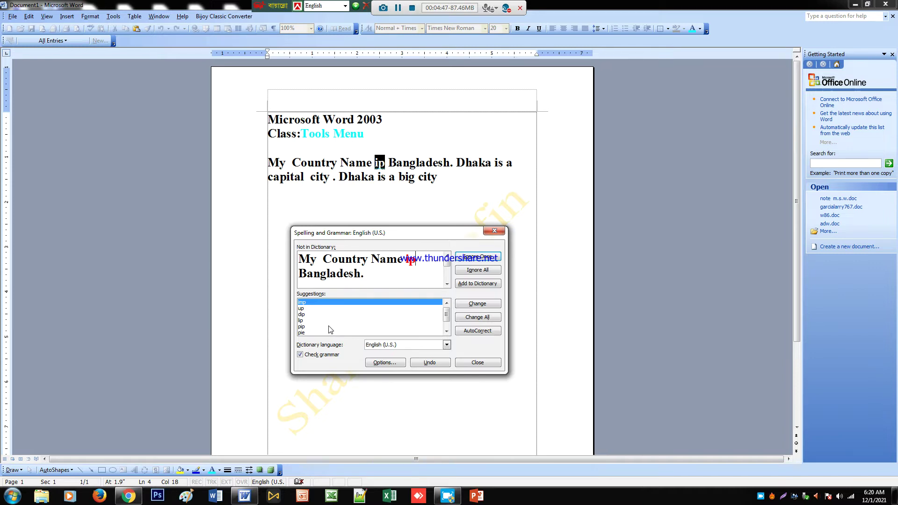
pyautogui.press('BackSpace')
pyautogui.write('s')
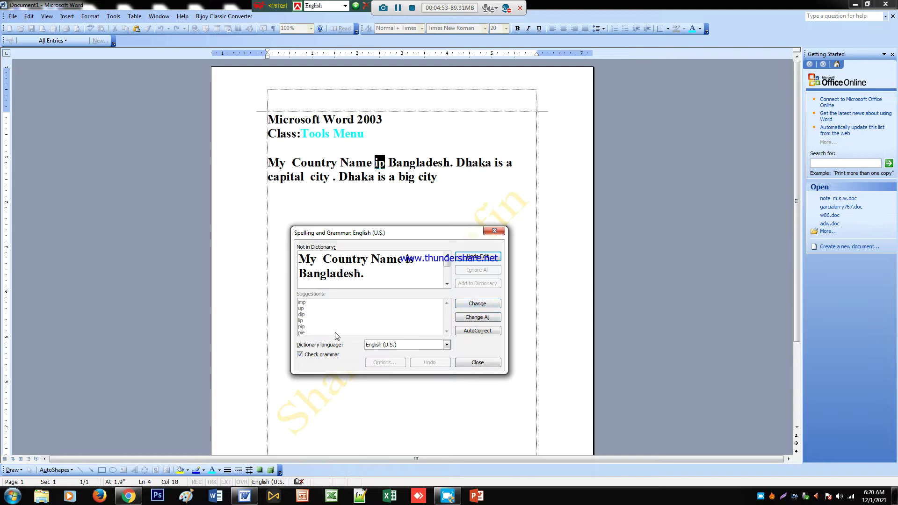
pyautogui.click(477, 304)
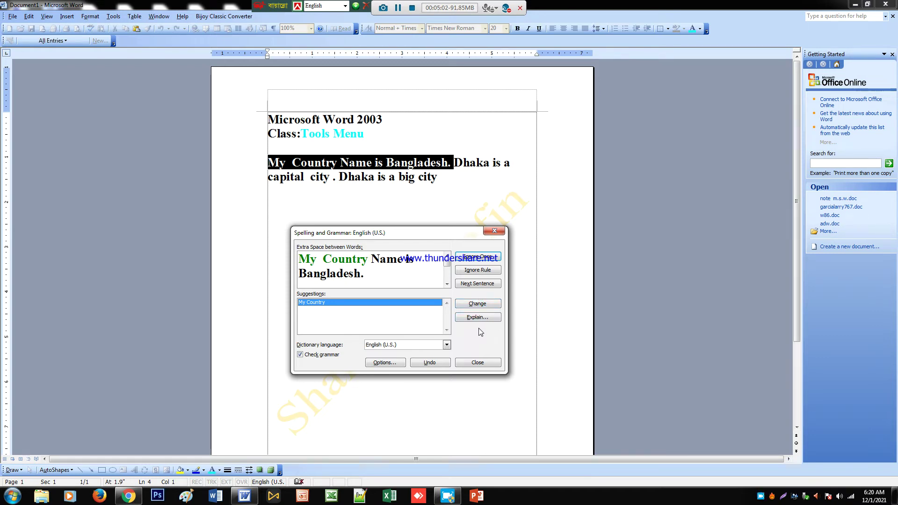
pyautogui.click(474, 363)
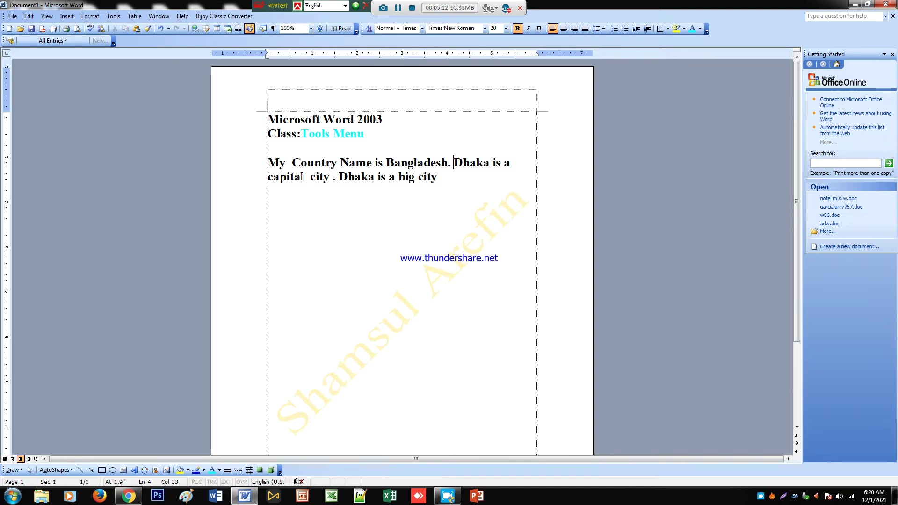
pyautogui.click(114, 17)
pyautogui.click(120, 22)
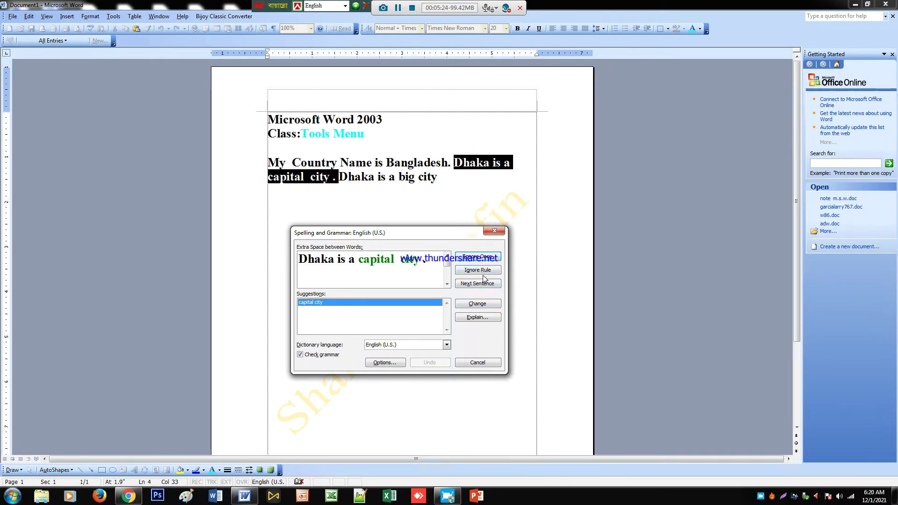
pyautogui.click(495, 233)
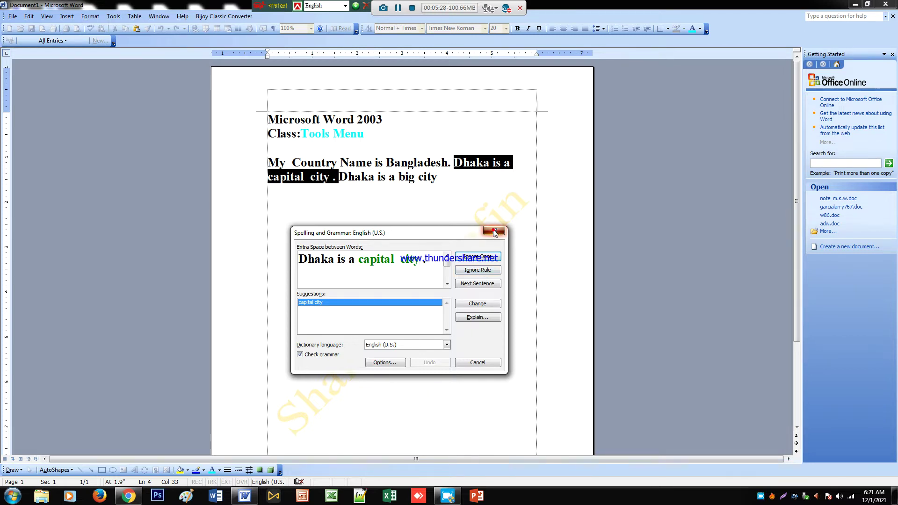
pyautogui.click(336, 162)
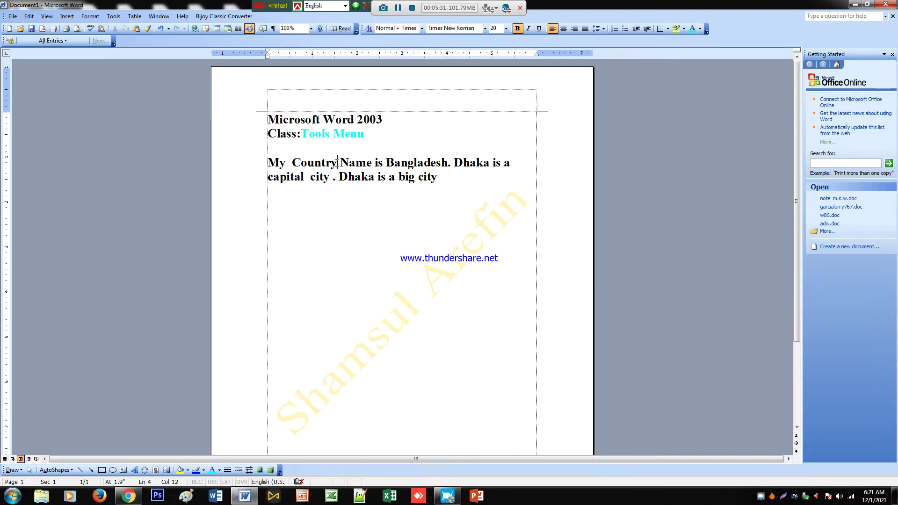
# Misspell 'Country' as 'Countra' in the first sentence
pyautogui.press('BackSpace')
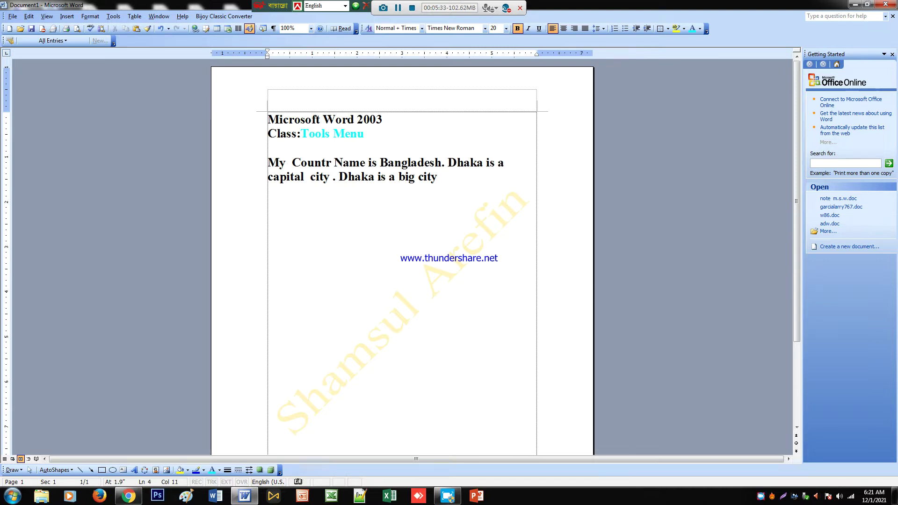
pyautogui.write('a')
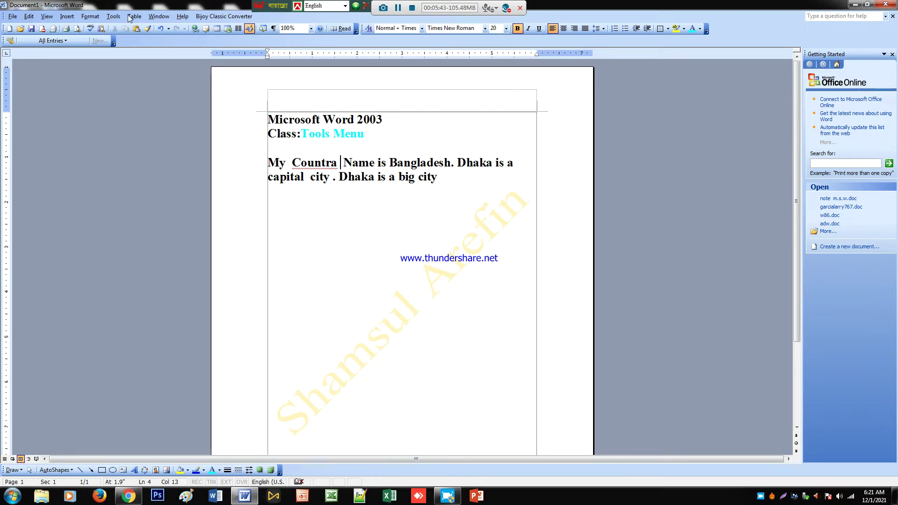
pyautogui.click(113, 16)
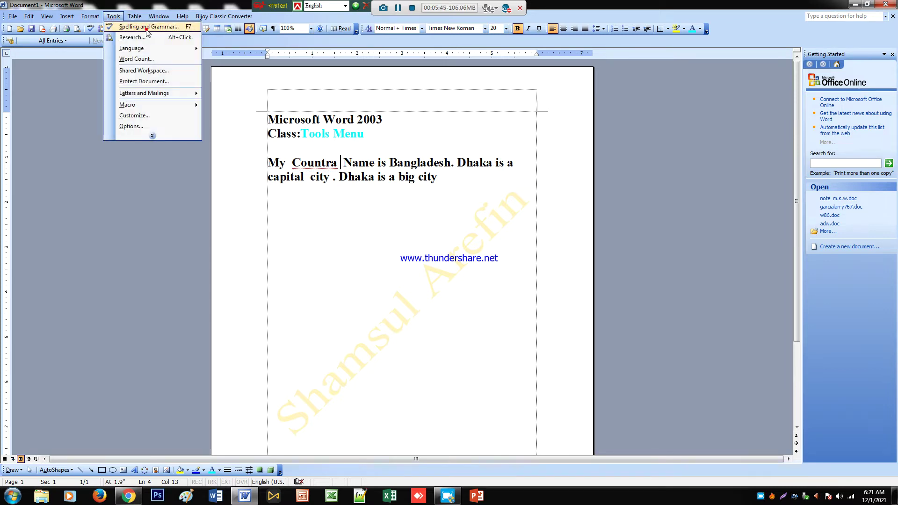
# Run Spelling and Grammar, ignore 'Countra' once, and close the check
pyautogui.click(146, 27)
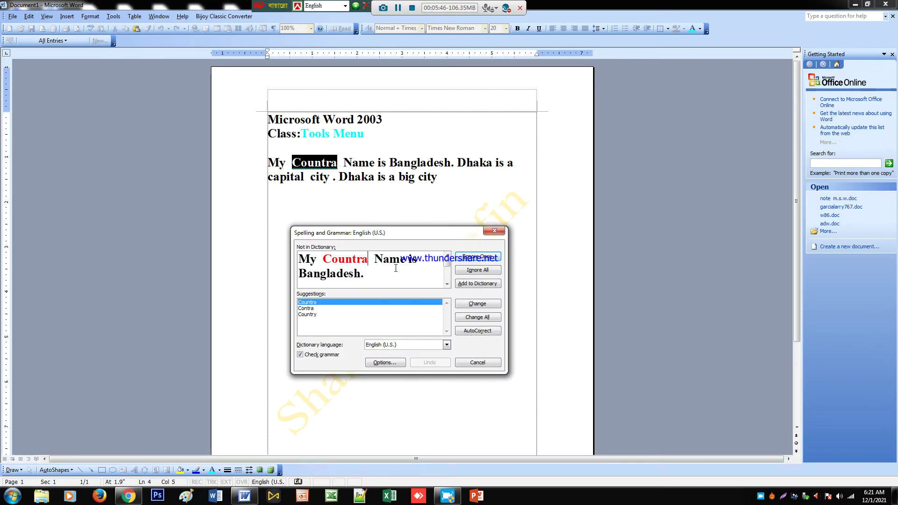
pyautogui.click(477, 257)
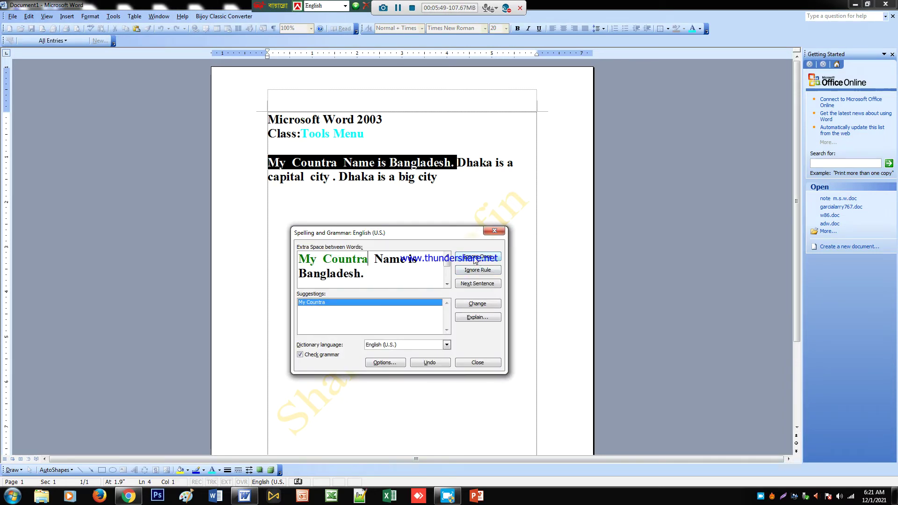
pyautogui.click(368, 176)
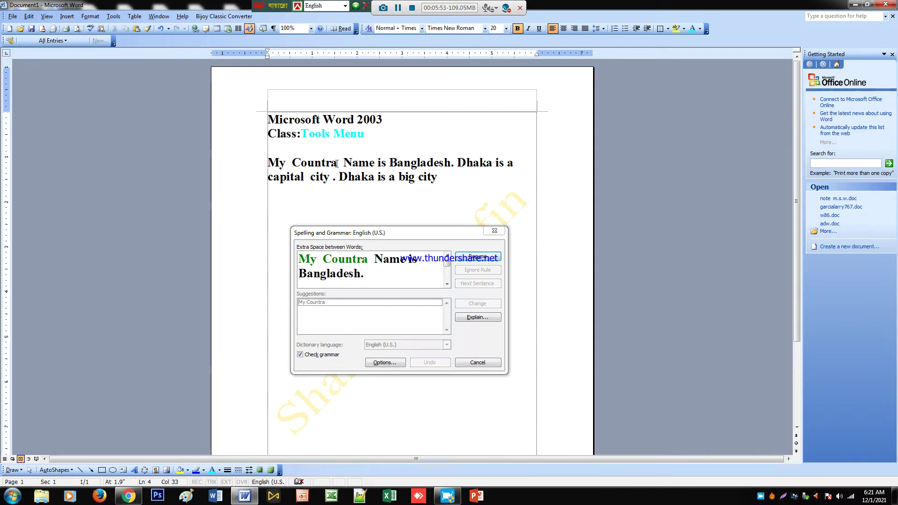
pyautogui.click(370, 261)
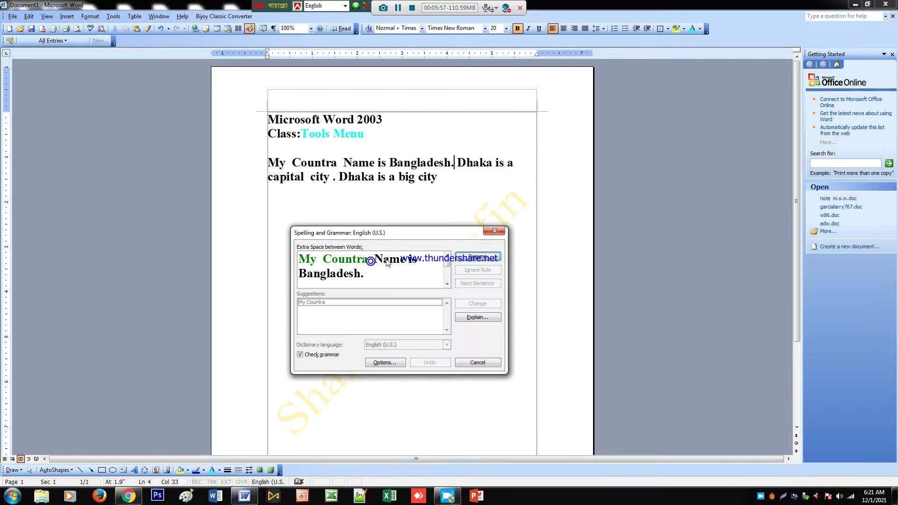
pyautogui.click(488, 231)
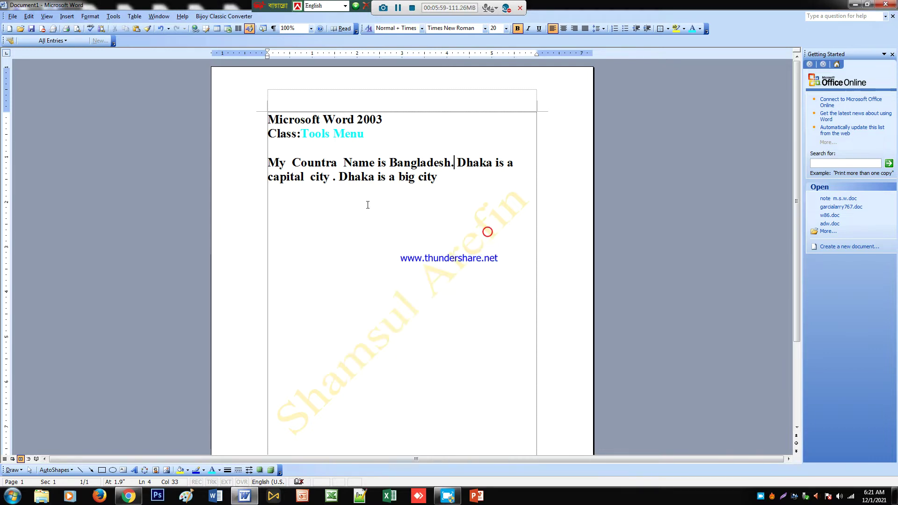
# Restore 'Country' by replacing the final 'a' with 'y', then rerun and close the spelling check
pyautogui.click(341, 167)
pyautogui.press('BackSpace')
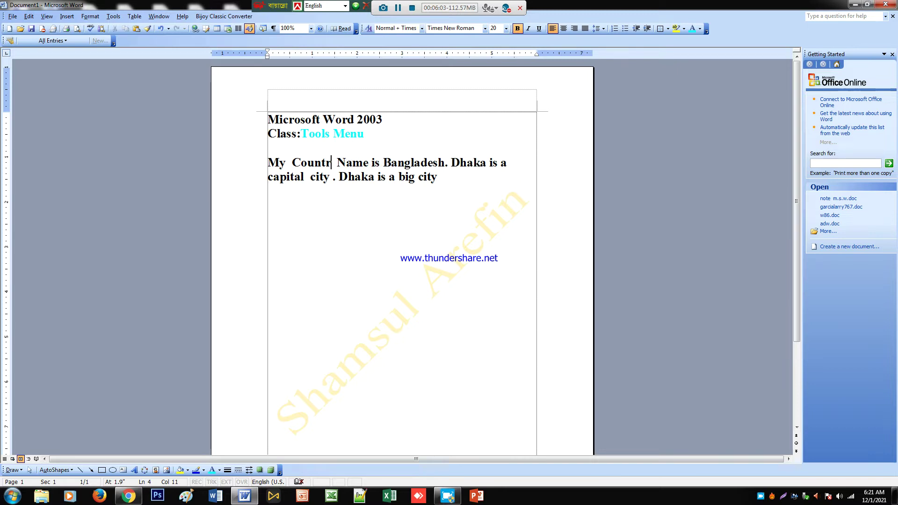
pyautogui.write('y')
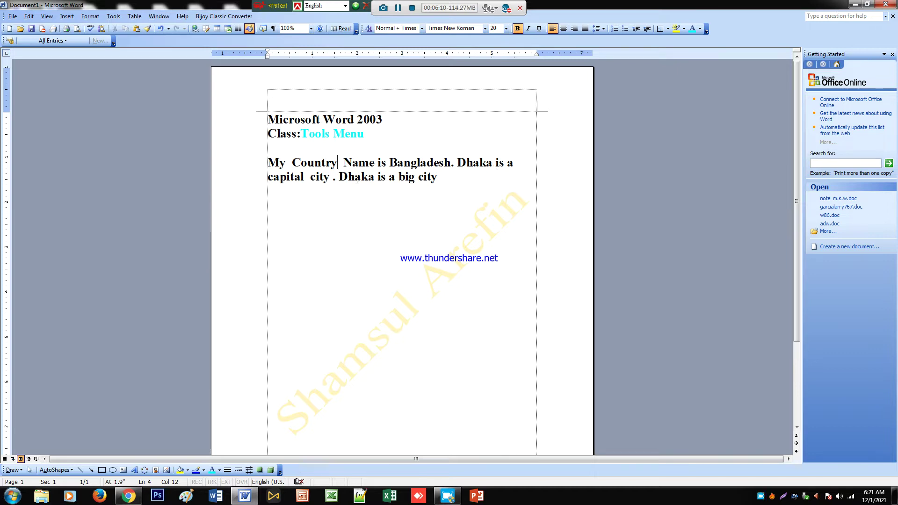
pyautogui.click(110, 20)
pyautogui.click(145, 26)
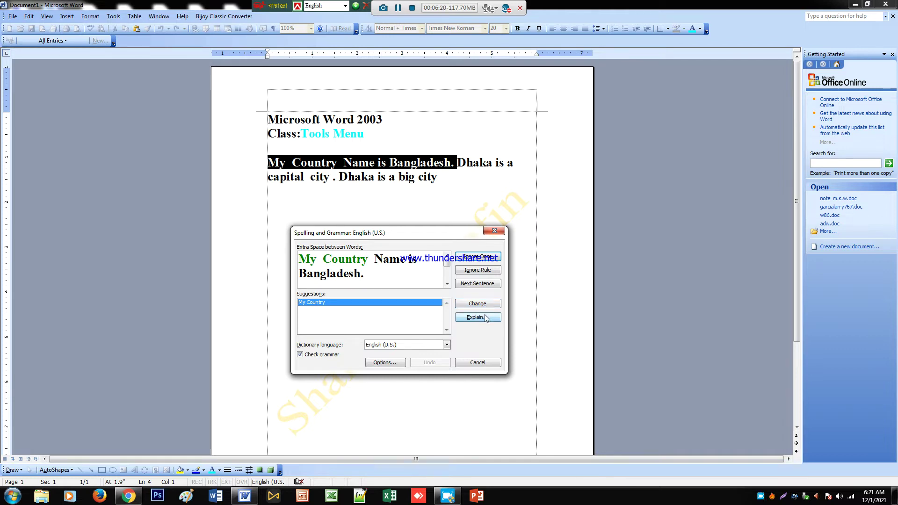
pyautogui.click(494, 231)
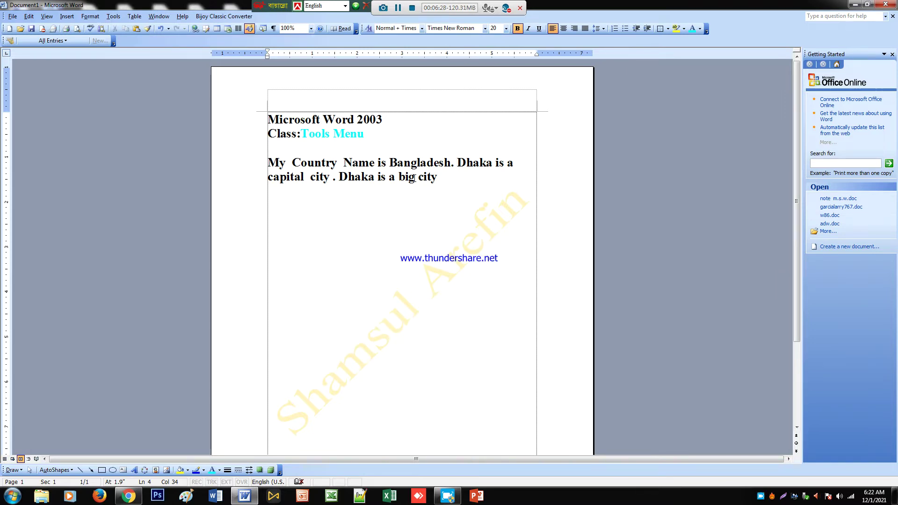
# Delete the character before 'Name' and type 'a' in its place
pyautogui.click(341, 163)
pyautogui.press('BackSpace')
pyautogui.press('BackSpace')
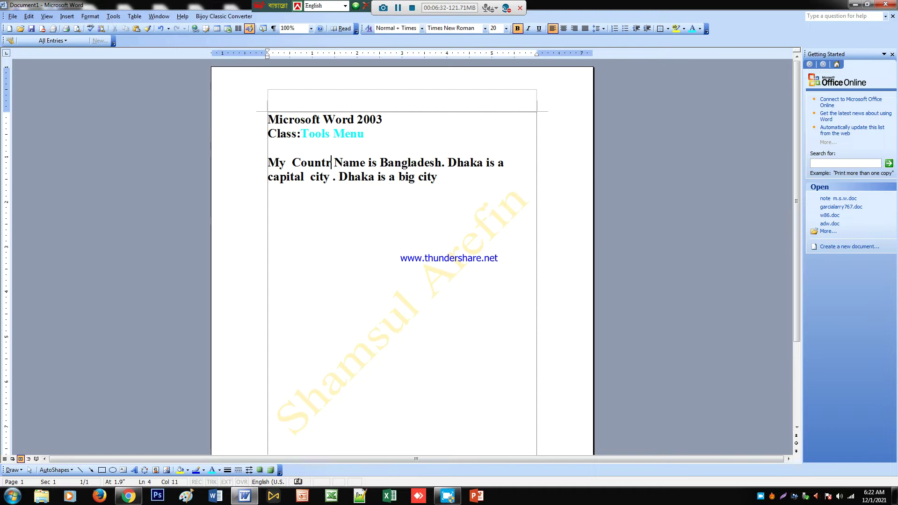
pyautogui.write('a')
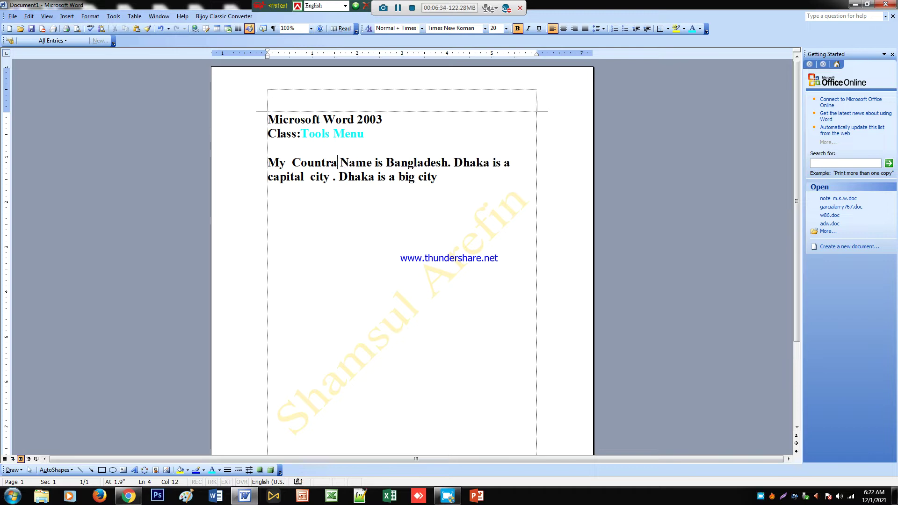
# Spell-check the selected first paragraph, replacing 'Countra' with 'Country', and close the check
pyautogui.moveTo(443, 182); pyautogui.dragTo(285, 167)
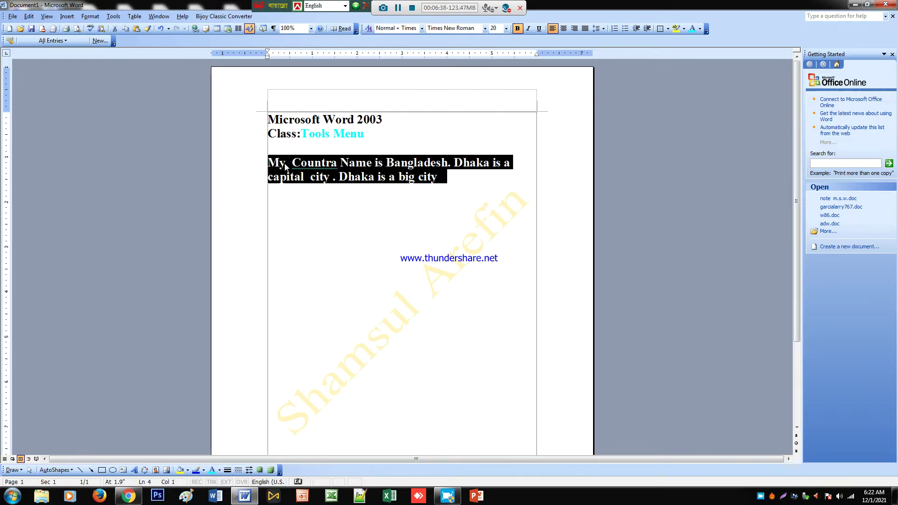
pyautogui.click(96, 18)
pyautogui.moveTo(113, 16)
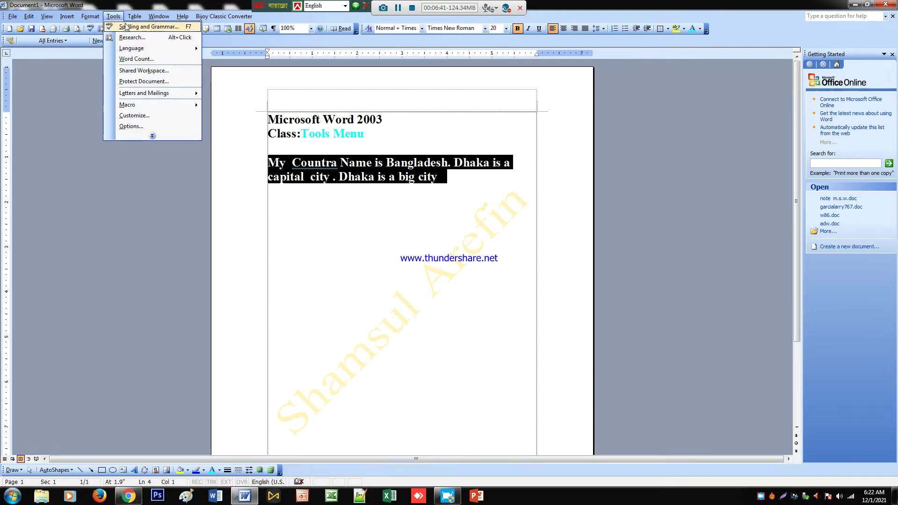
pyautogui.click(127, 27)
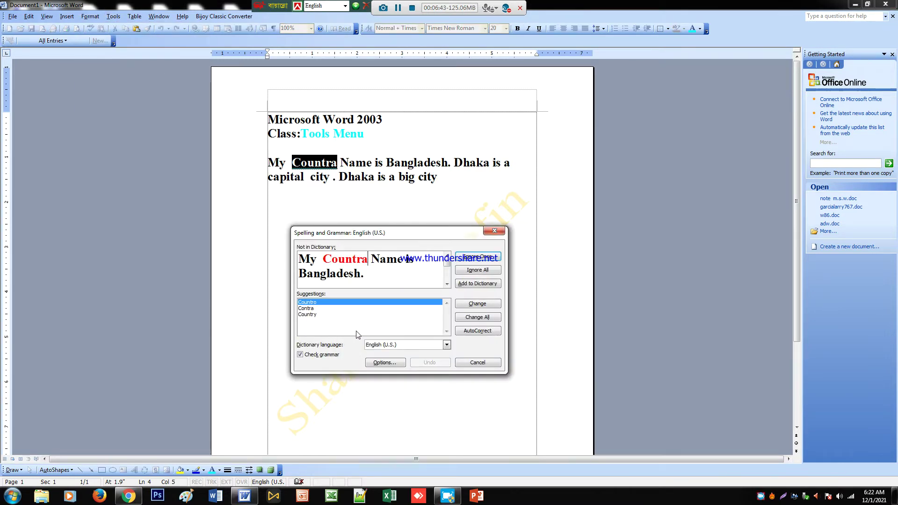
pyautogui.click(337, 315)
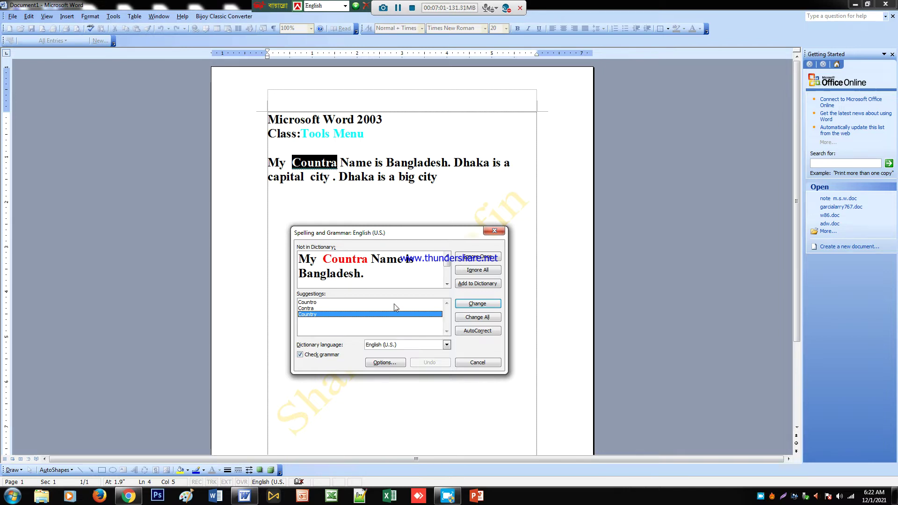
pyautogui.click(466, 332)
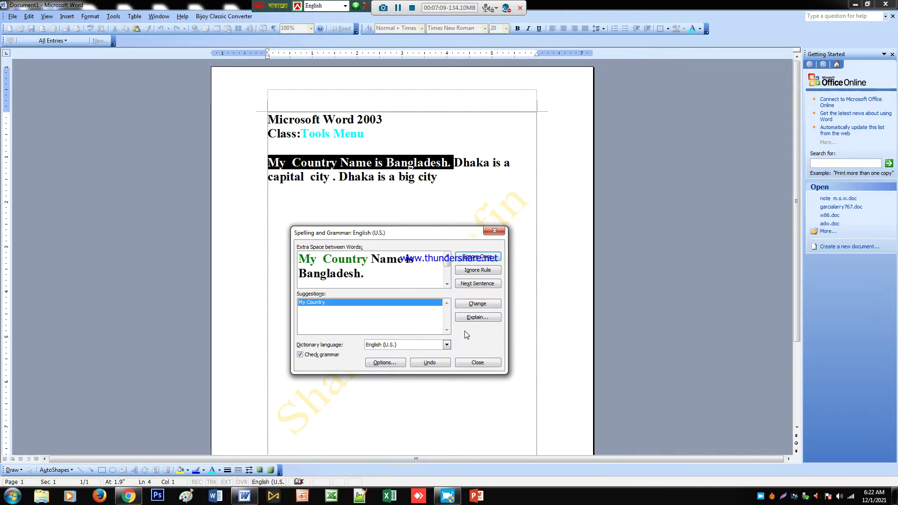
pyautogui.click(476, 363)
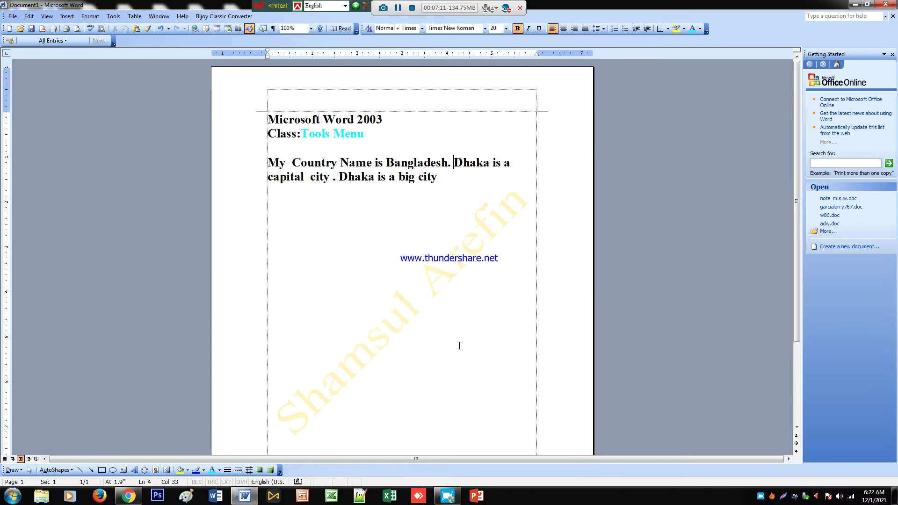
# Misspell 'Country' as 'Countra' again
pyautogui.click(336, 164)
pyautogui.press('BackSpace')
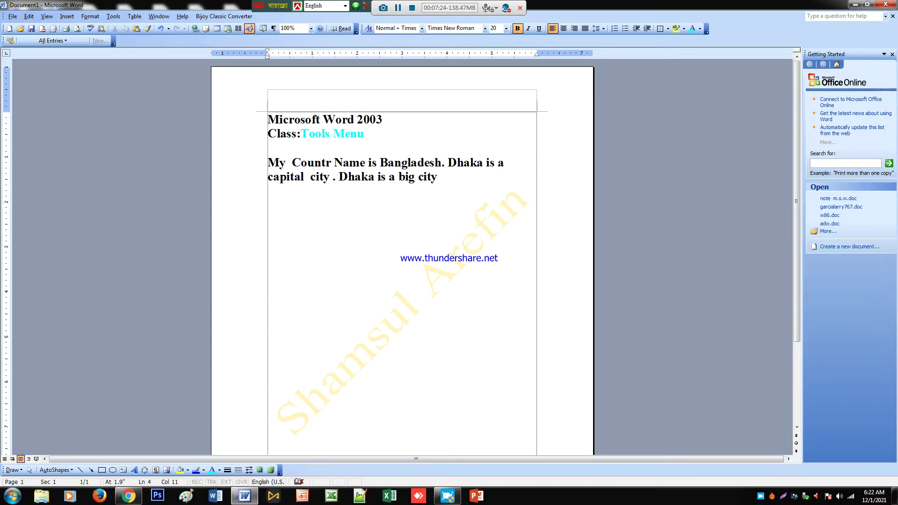
pyautogui.write('a')
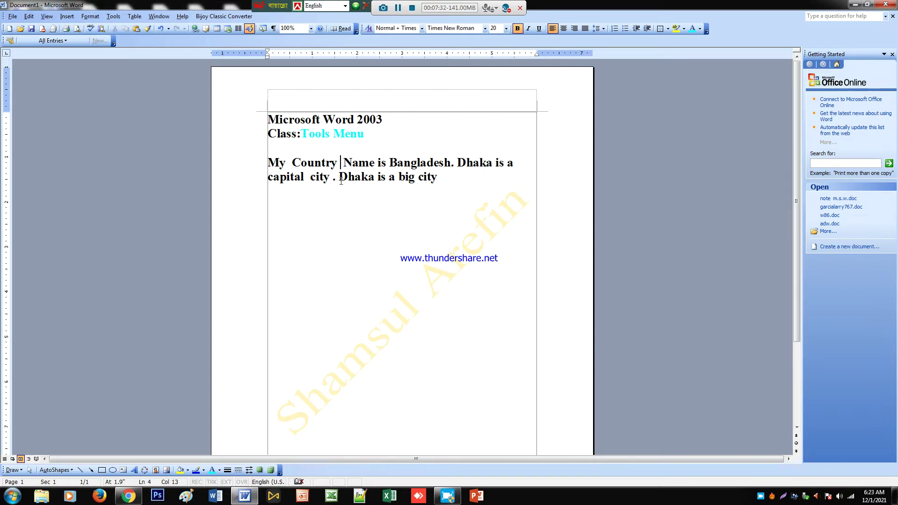
# Start and cancel a spelling check, then reopen the Tools menu with the cursor after 'big city'
pyautogui.click(107, 17)
pyautogui.click(133, 26)
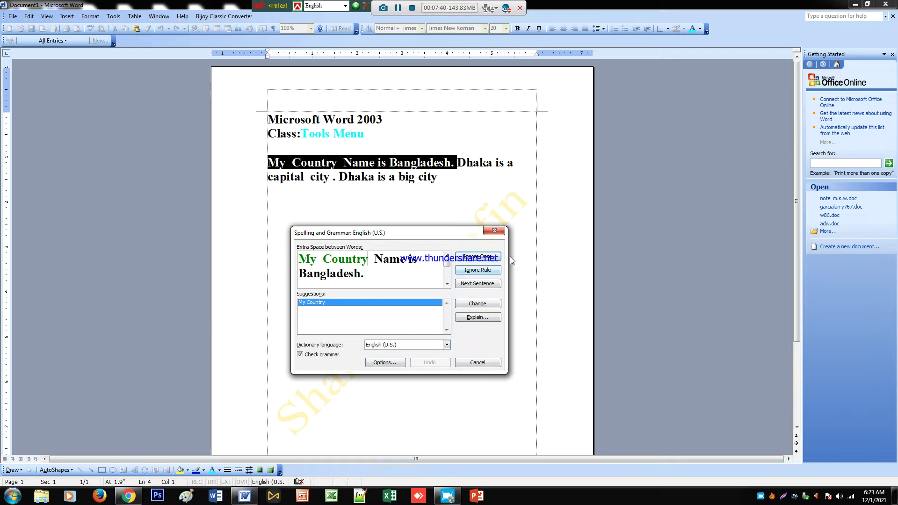
pyautogui.click(498, 231)
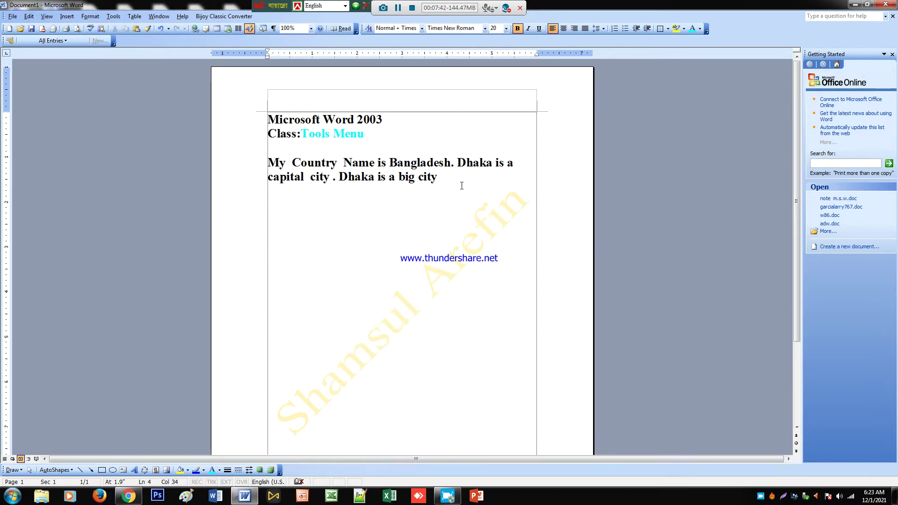
pyautogui.click(447, 180)
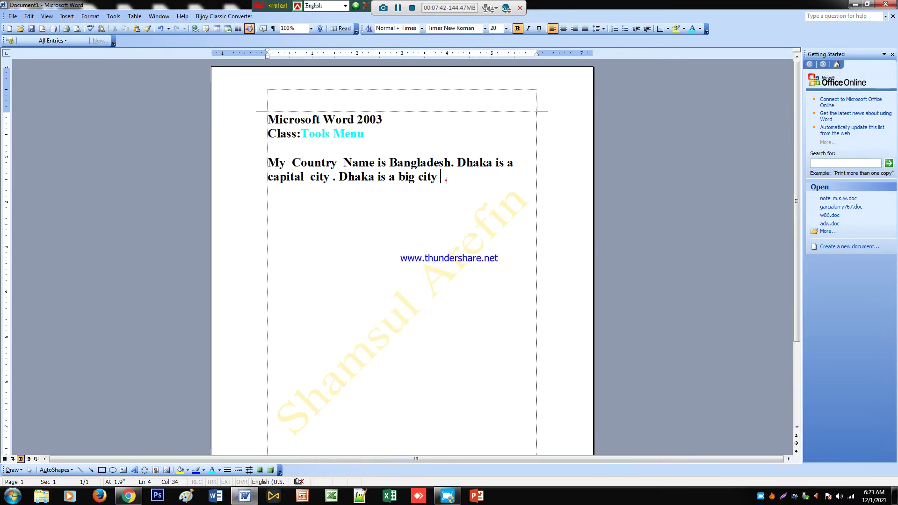
pyautogui.click(113, 16)
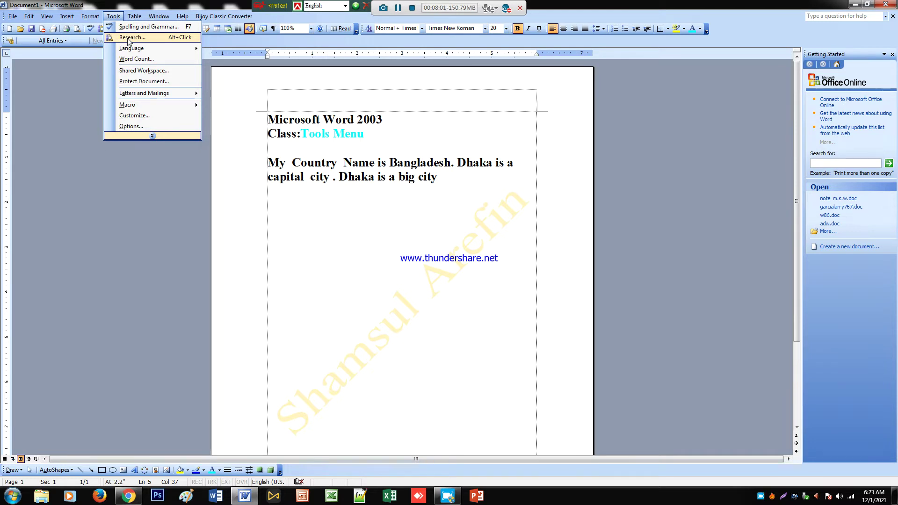
# Open the Research pane and look up thesaurus entries for 'man' and then 'city'
pyautogui.click(129, 41)
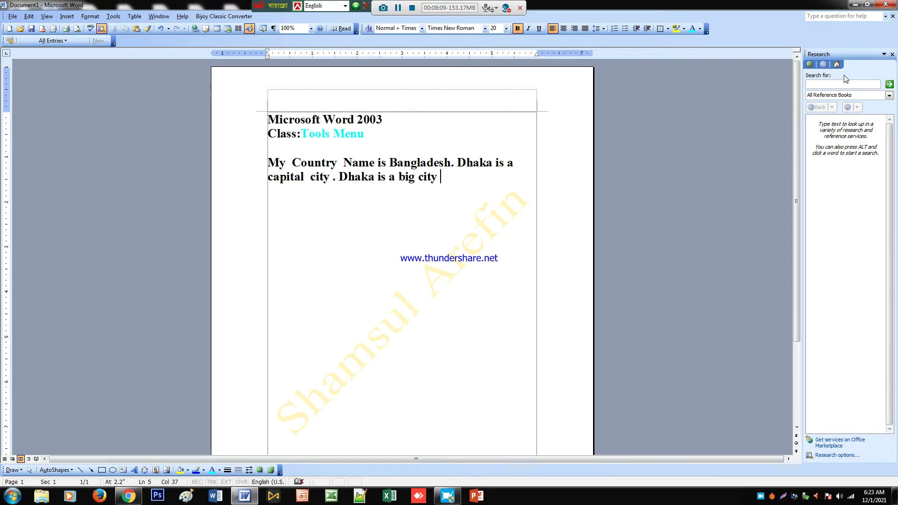
pyautogui.click(825, 85)
pyautogui.write('man')
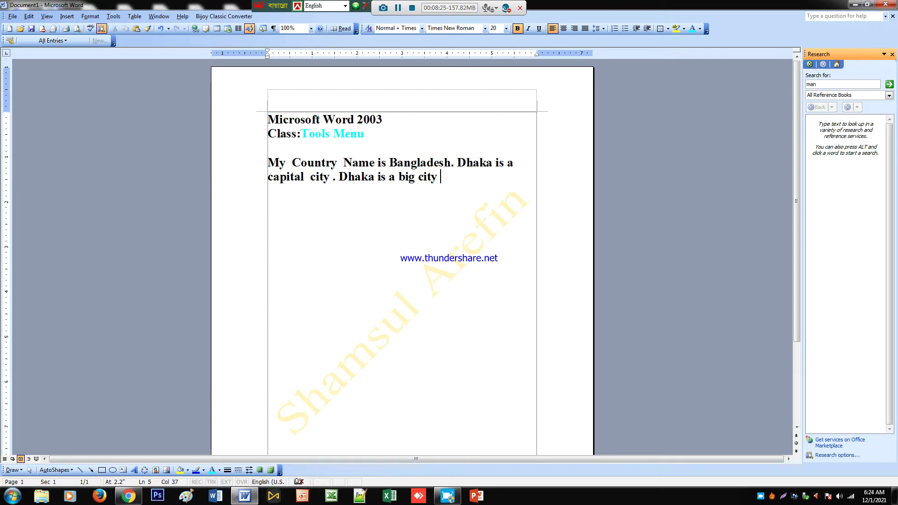
pyautogui.press('Return')
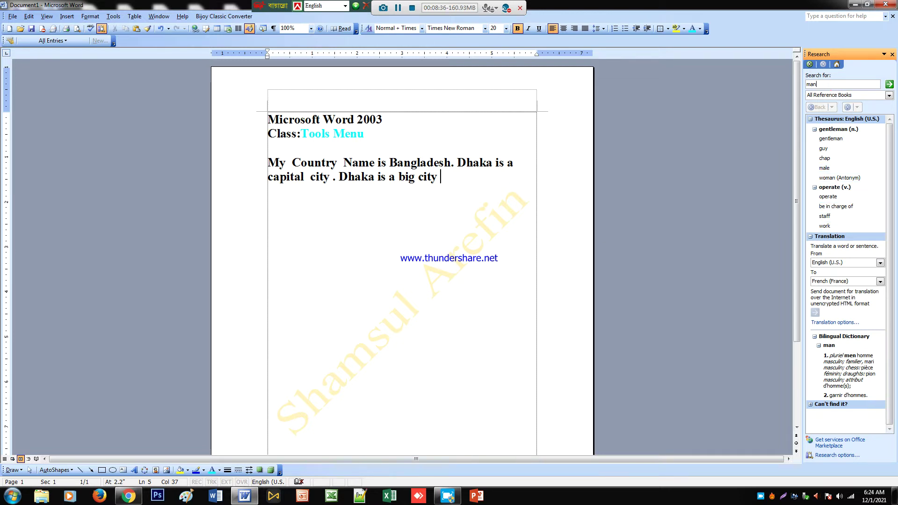
pyautogui.press('BackSpace')
pyautogui.write('city')
pyautogui.press('Return')
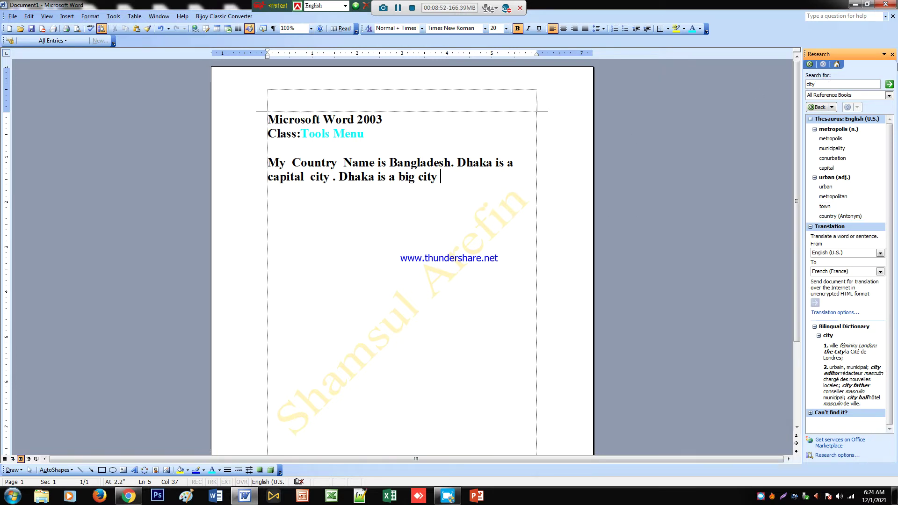
# Look up 'big' and browse its synonyms such as large, huge and bulky
pyautogui.click(834, 85)
pyautogui.press('BackSpace')
pyautogui.write('big')
pyautogui.press('Return')
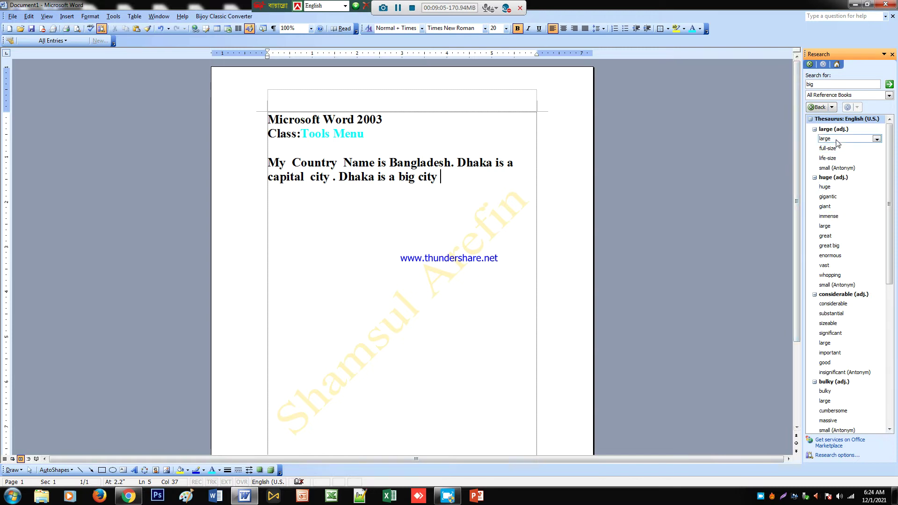
pyautogui.scroll(-1, 839, 167)
pyautogui.scroll(-3, 842, 197)
pyautogui.scroll(-2, 849, 243)
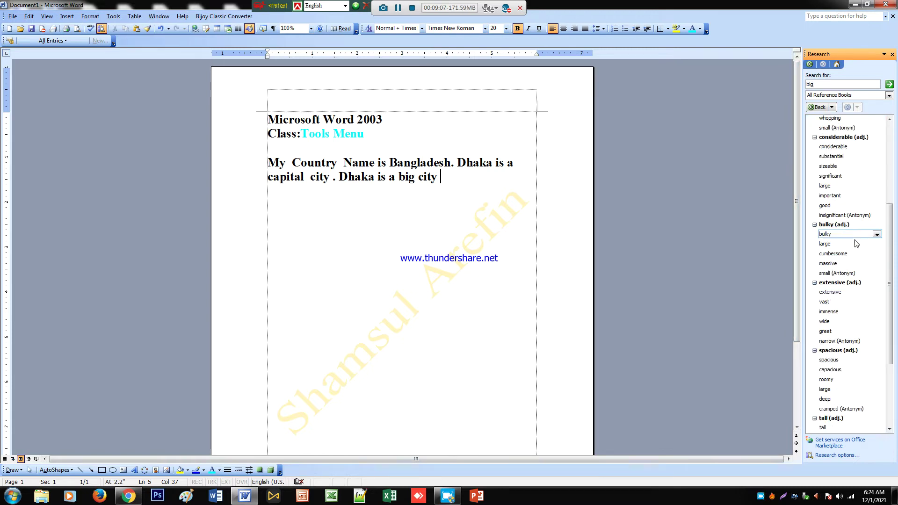
pyautogui.scroll(4, 858, 281)
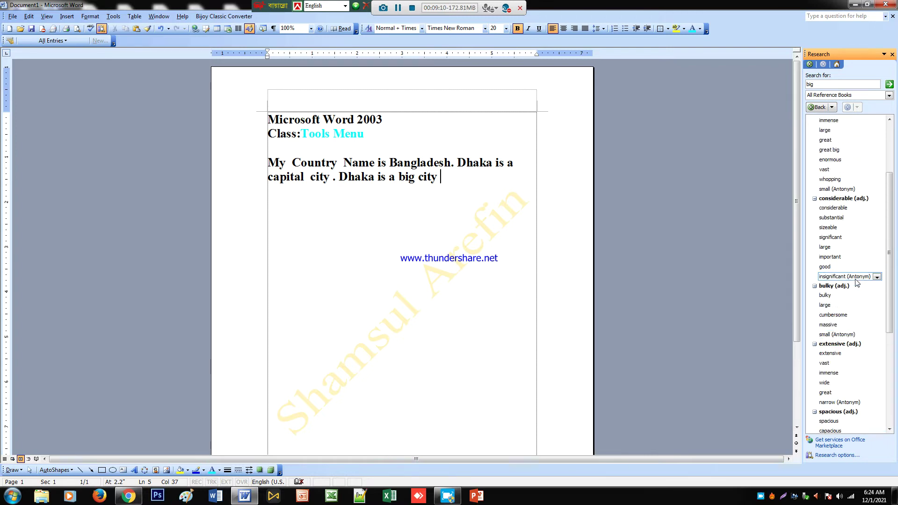
pyautogui.scroll(2, 859, 208)
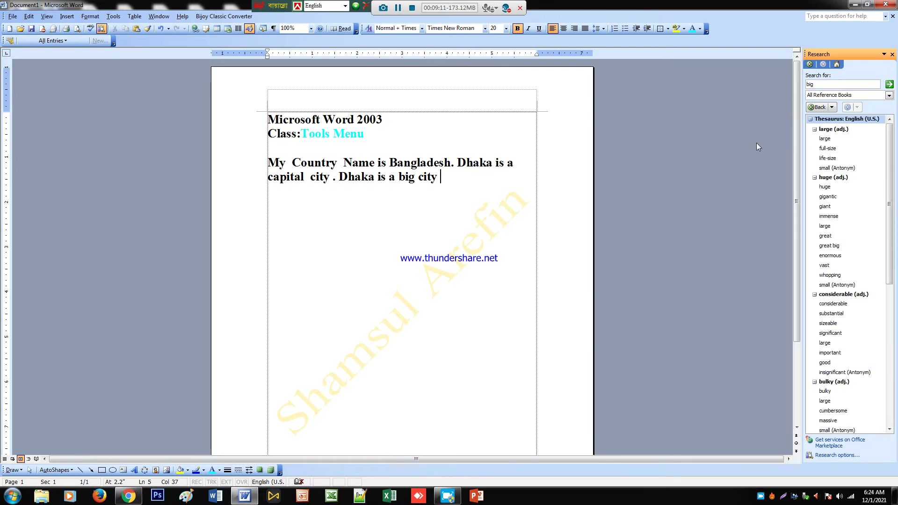
# Browse the Set Language list and close it, leaving the text as English (U.S.)
pyautogui.click(113, 17)
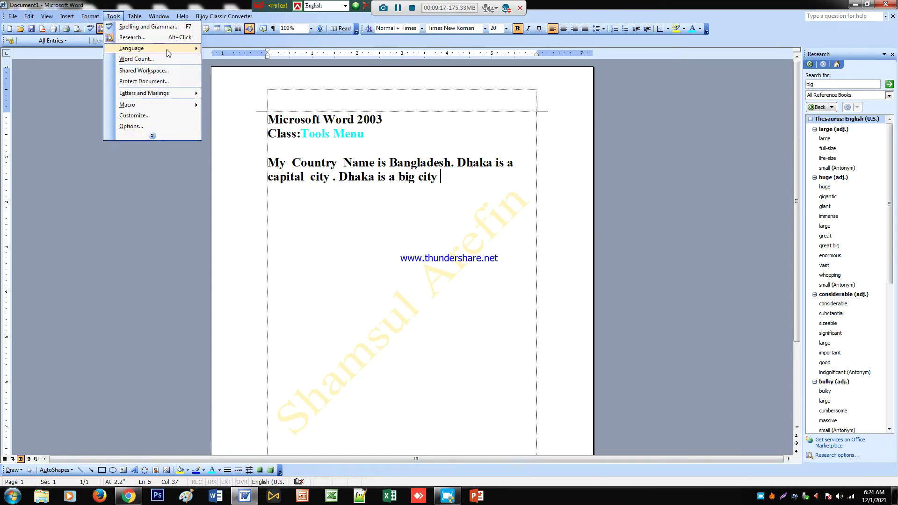
pyautogui.moveTo(132, 48)
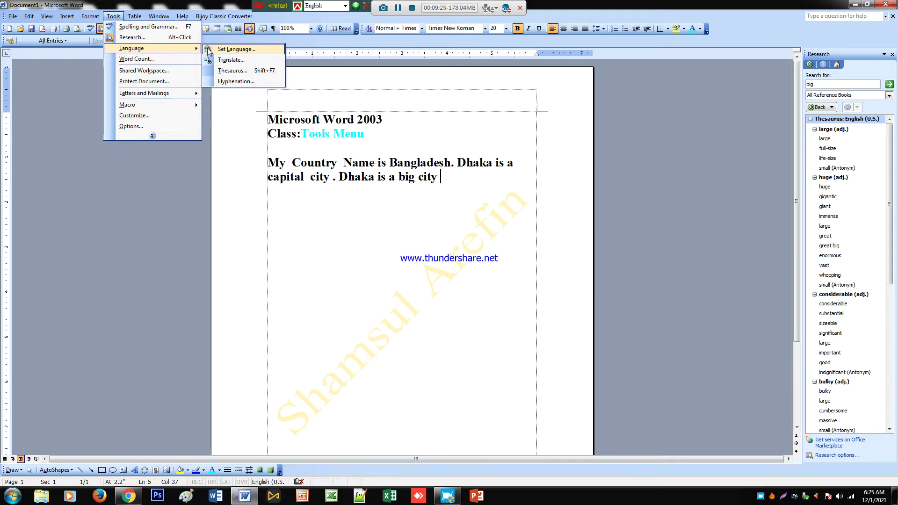
pyautogui.click(207, 48)
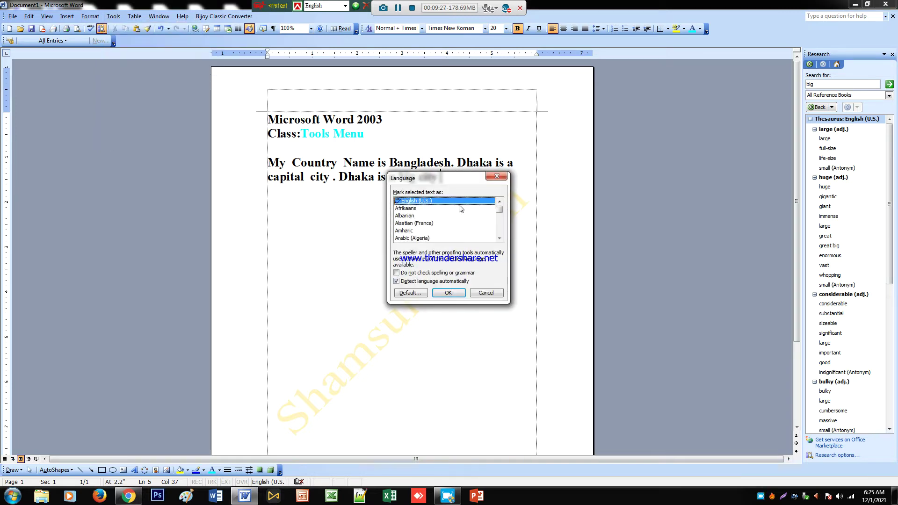
pyautogui.scroll(-4, 443, 231)
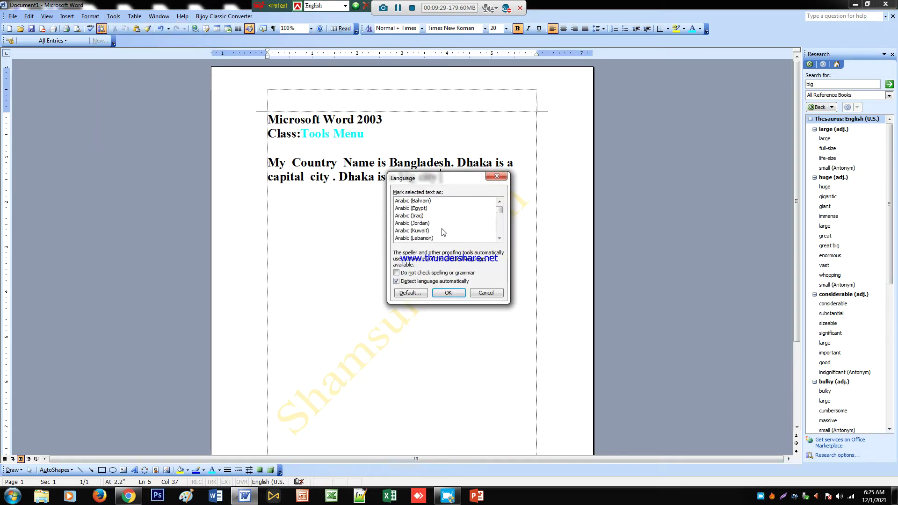
pyautogui.scroll(-2, 443, 232)
pyautogui.scroll(-1, 443, 231)
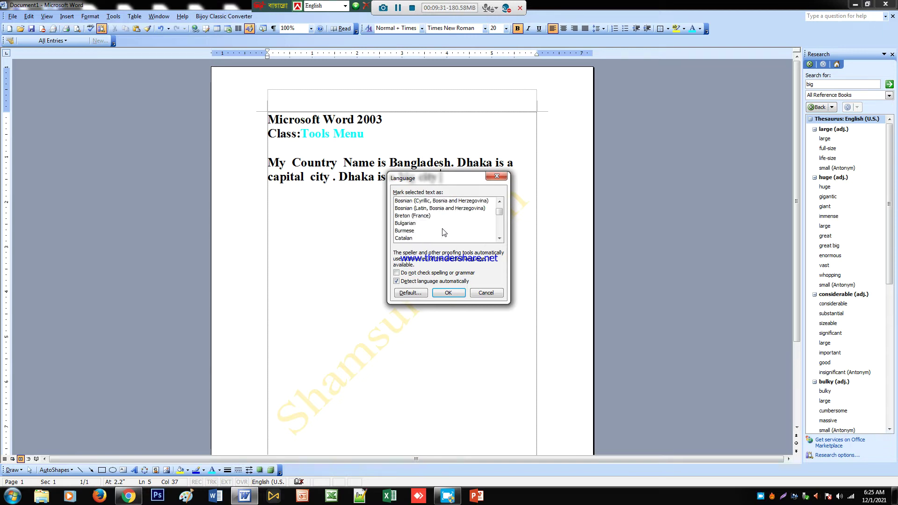
pyautogui.scroll(-2, 444, 231)
pyautogui.scroll(3, 443, 227)
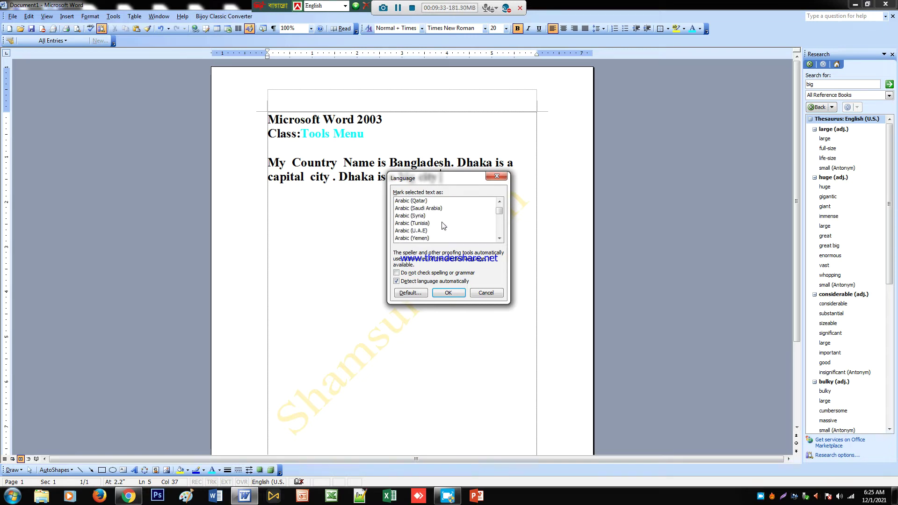
pyautogui.scroll(2, 443, 225)
pyautogui.scroll(2, 443, 226)
pyautogui.scroll(2, 442, 220)
pyautogui.scroll(-8, 438, 211)
pyautogui.scroll(-5, 438, 211)
pyautogui.scroll(-3, 438, 210)
pyautogui.scroll(-3, 438, 210)
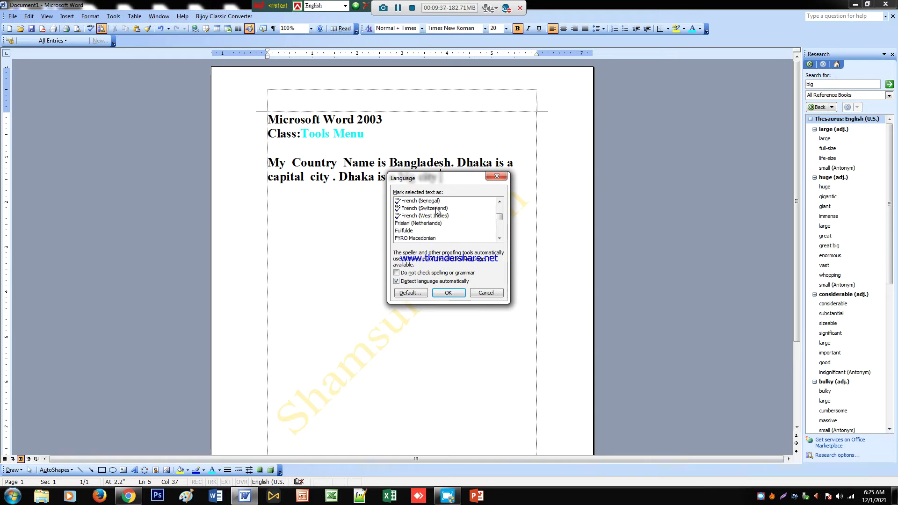
pyautogui.scroll(-2, 437, 210)
pyautogui.scroll(8, 438, 210)
pyautogui.scroll(8, 437, 210)
pyautogui.scroll(8, 438, 210)
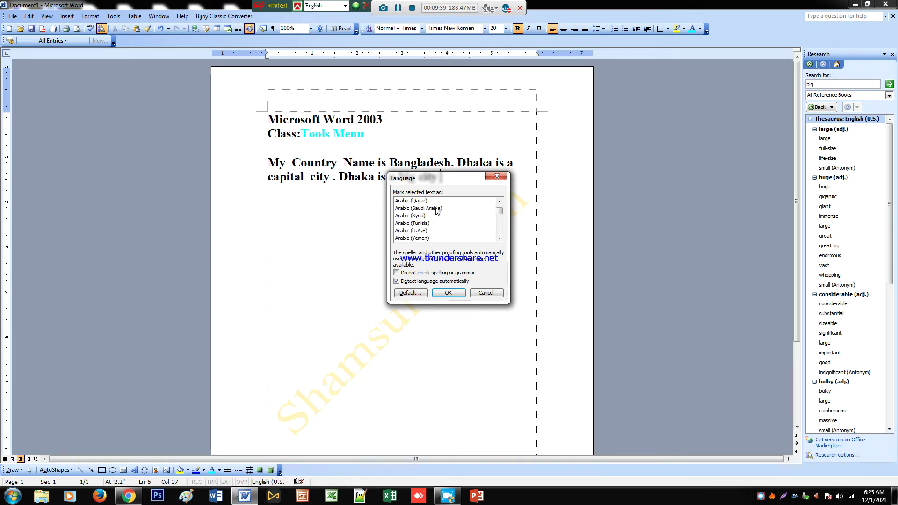
pyautogui.scroll(6, 438, 211)
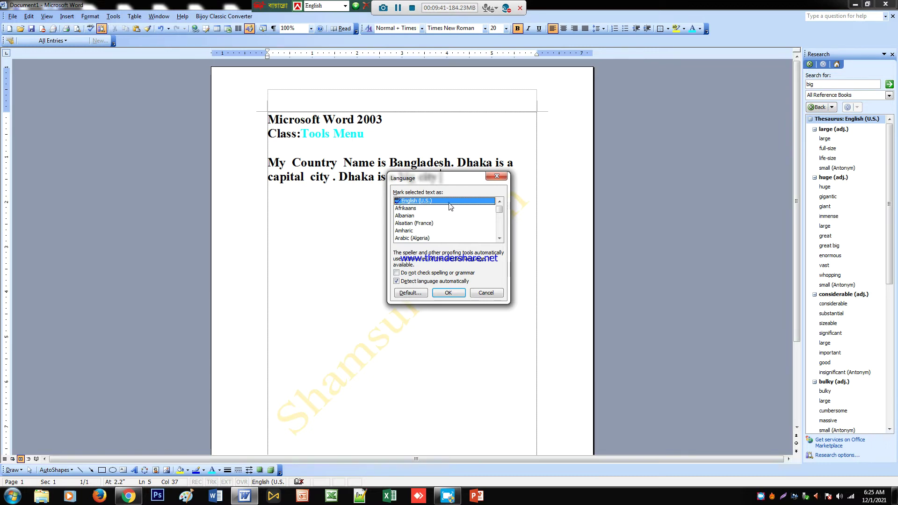
pyautogui.moveTo(457, 179)
pyautogui.mouseDown()
pyautogui.moveTo(412, 160)
pyautogui.moveTo(405, 131)
pyautogui.mouseUp()
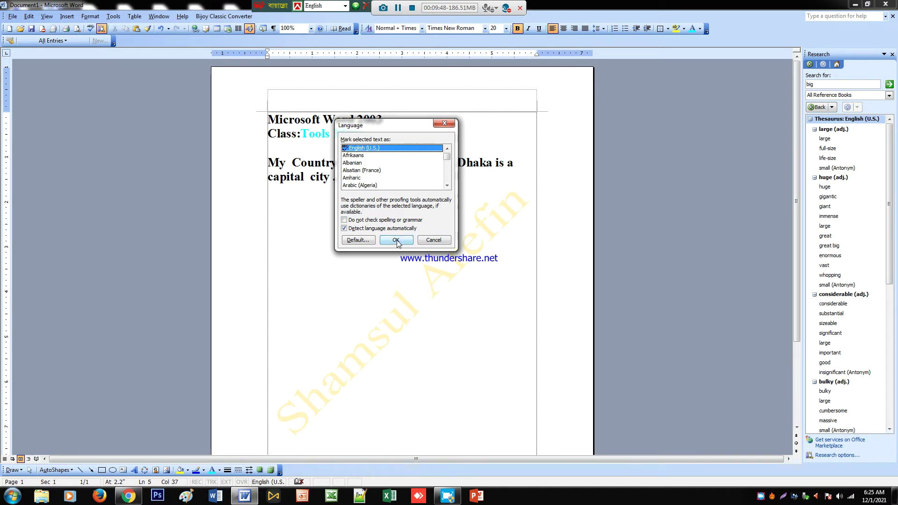
pyautogui.click(448, 124)
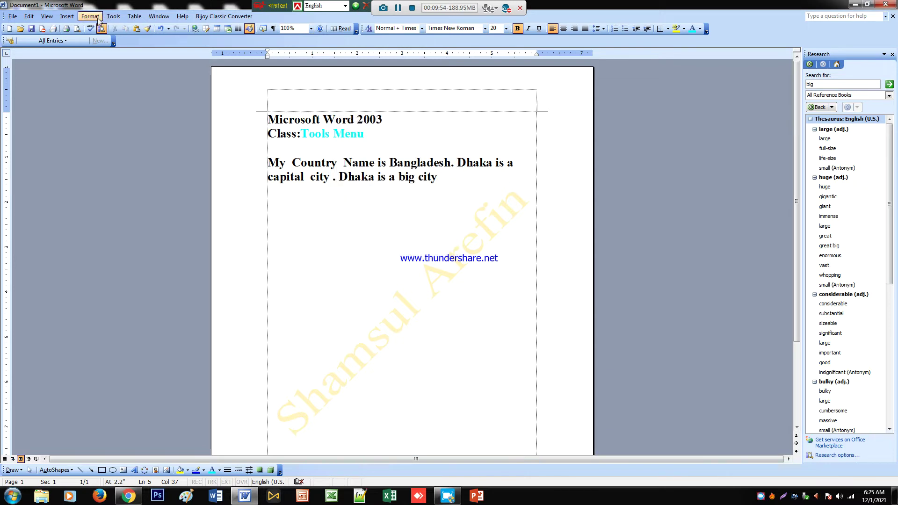
pyautogui.click(113, 16)
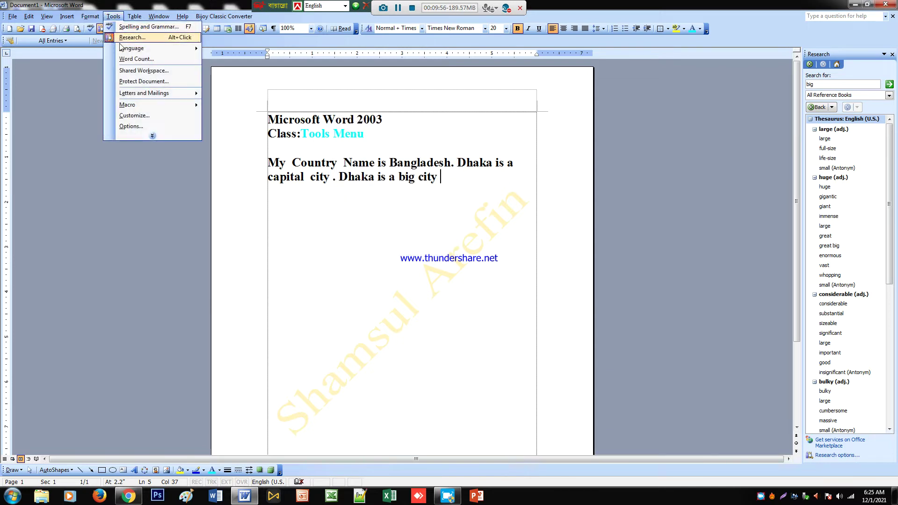
pyautogui.click(144, 135)
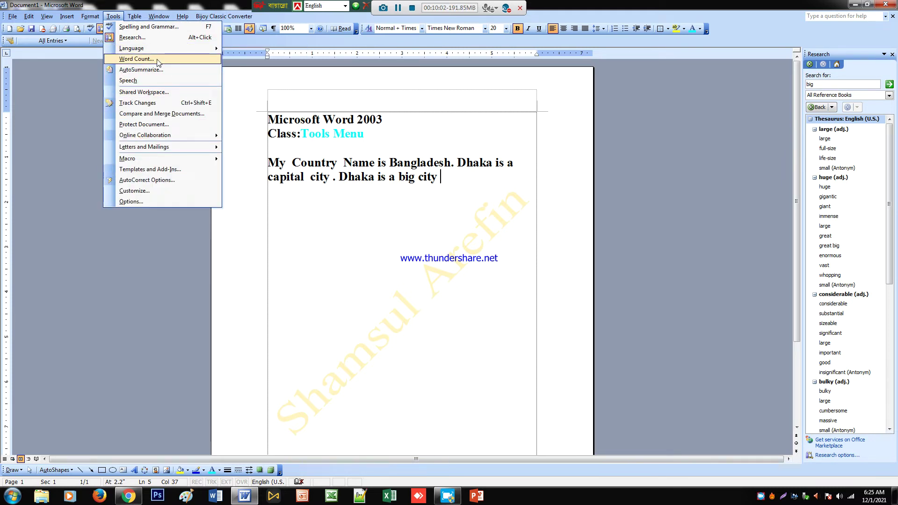
pyautogui.click(158, 60)
pyautogui.click(158, 60)
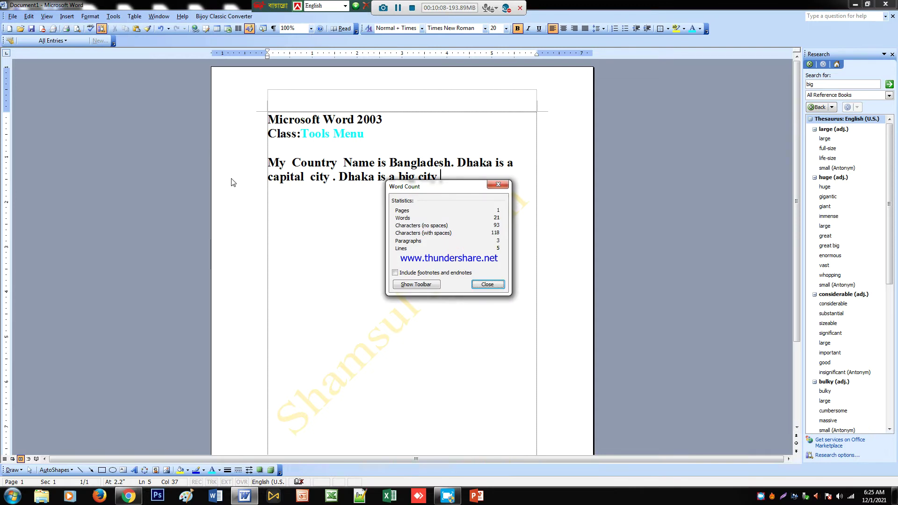
pyautogui.moveTo(345, 199)
pyautogui.mouseDown()
pyautogui.moveTo(198, 170)
pyautogui.moveTo(449, 209)
pyautogui.moveTo(505, 136)
pyautogui.mouseUp()
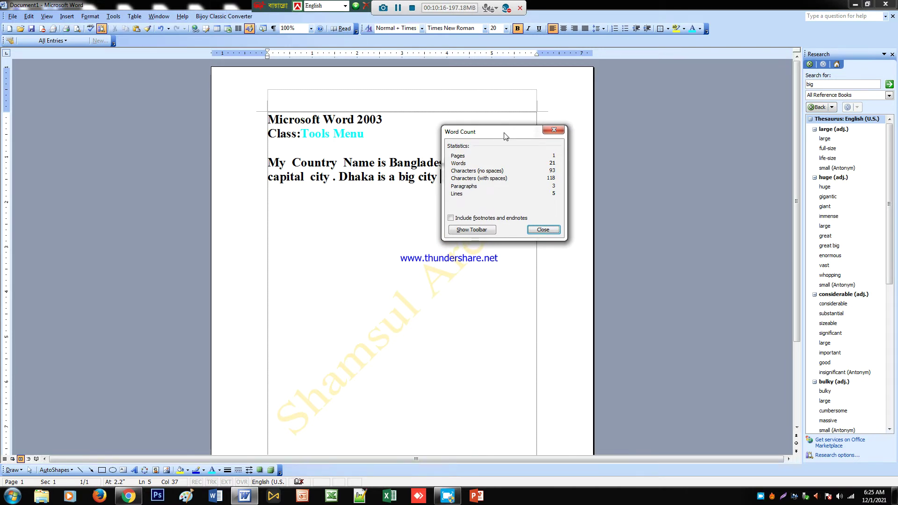
pyautogui.moveTo(506, 136)
pyautogui.mouseDown()
pyautogui.moveTo(500, 95)
pyautogui.moveTo(618, 95)
pyautogui.mouseUp()
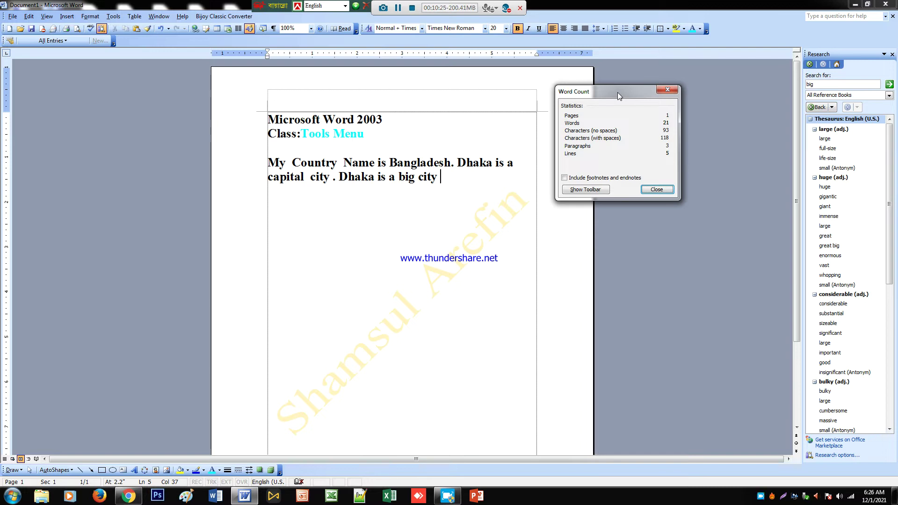
pyautogui.moveTo(618, 91); pyautogui.dragTo(448, 104)
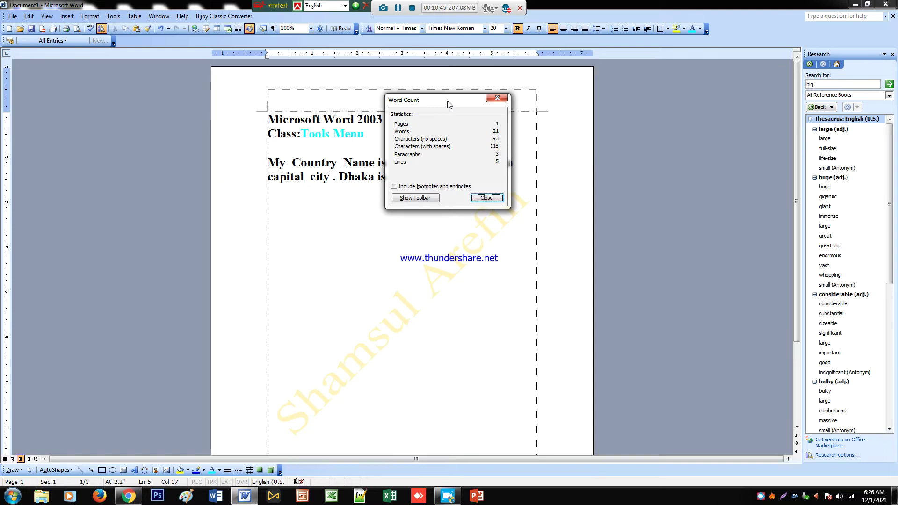
pyautogui.moveTo(449, 104); pyautogui.dragTo(547, 110)
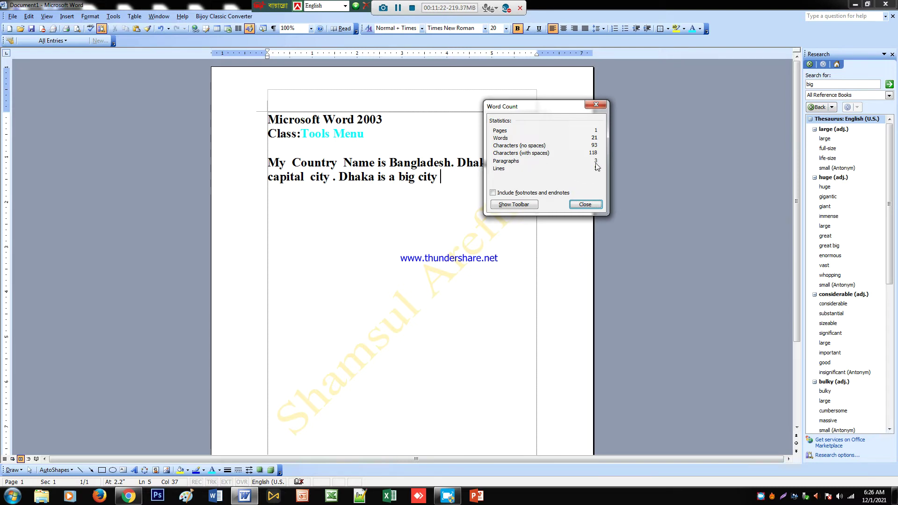
pyautogui.moveTo(539, 113); pyautogui.dragTo(160, 133)
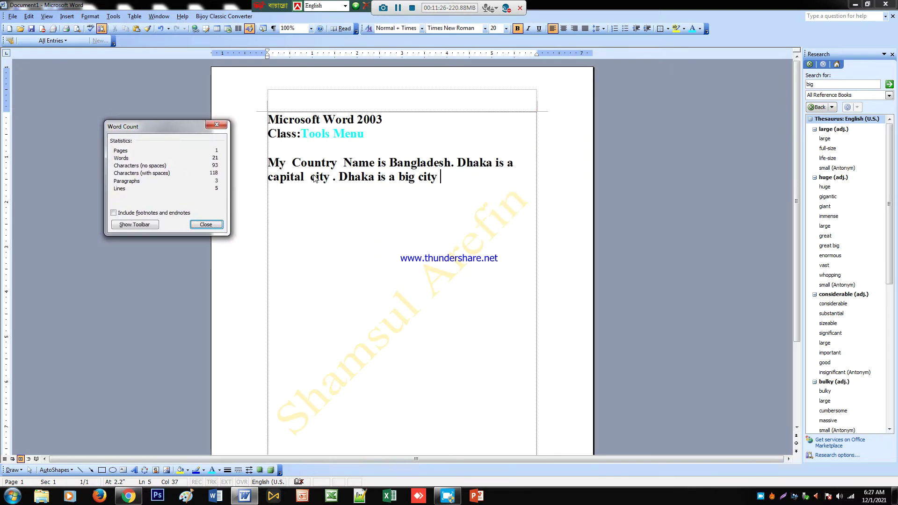
pyautogui.moveTo(157, 125); pyautogui.dragTo(439, 116)
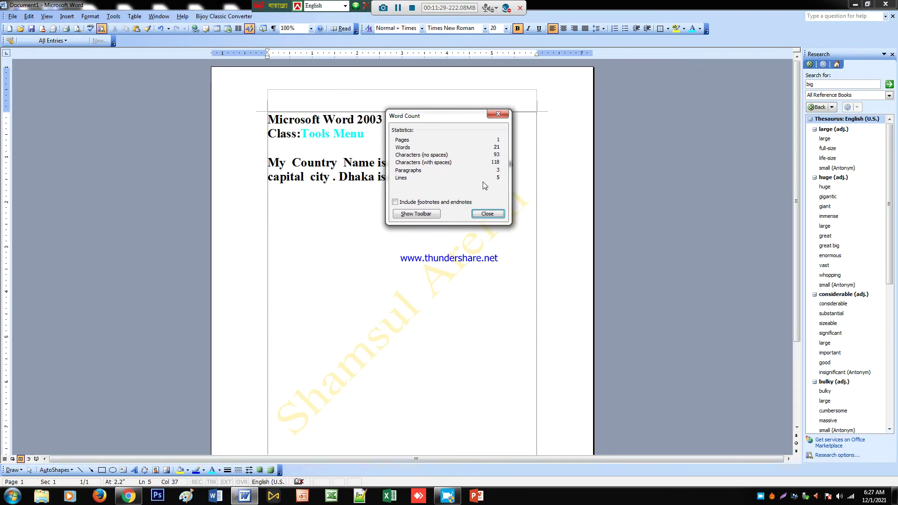
# Close the word count statistics and open the Macros dialog from the expanded Tools menu
pyautogui.click(485, 213)
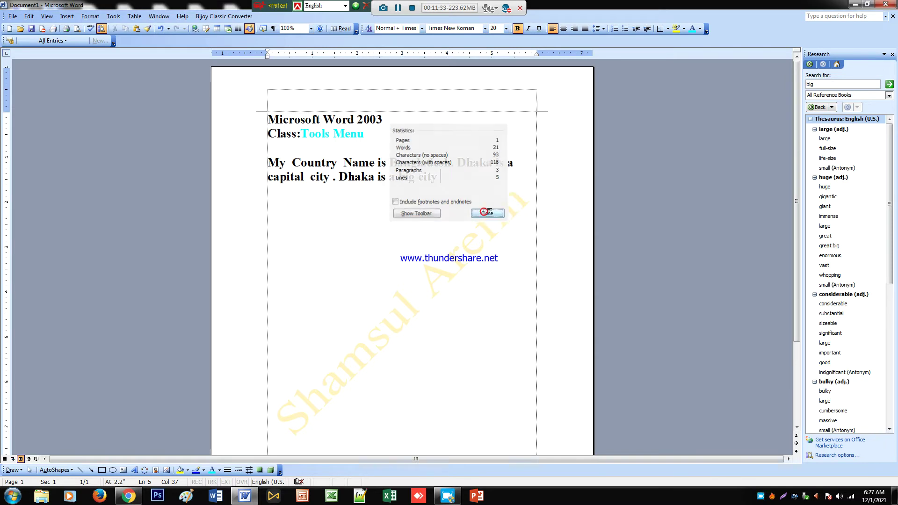
pyautogui.click(114, 16)
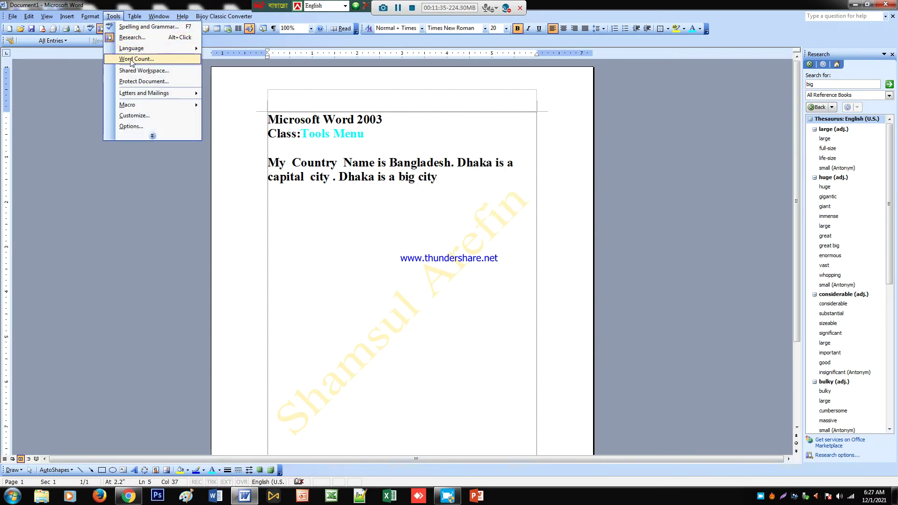
pyautogui.click(152, 136)
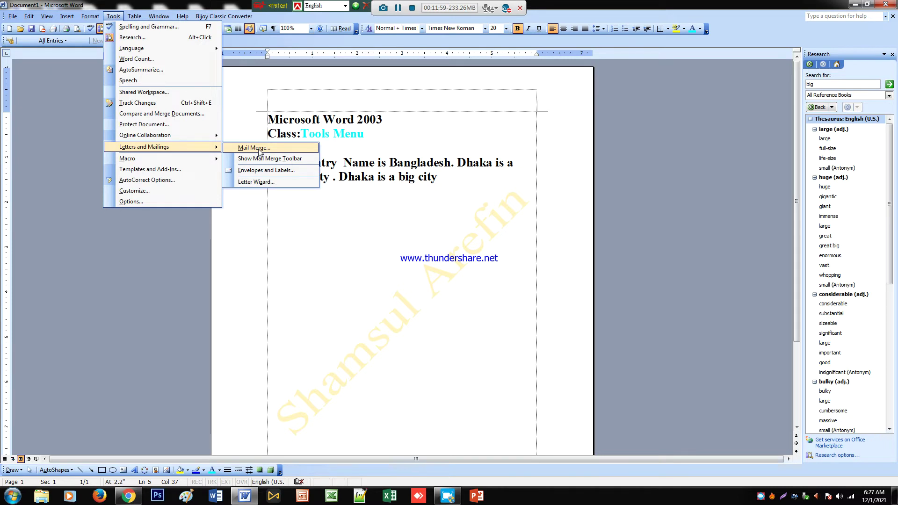
pyautogui.moveTo(127, 105)
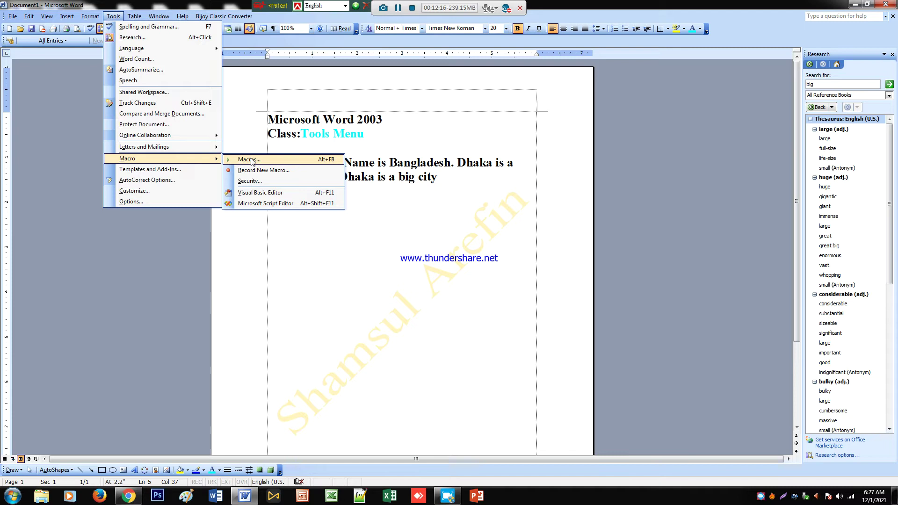
pyautogui.click(253, 161)
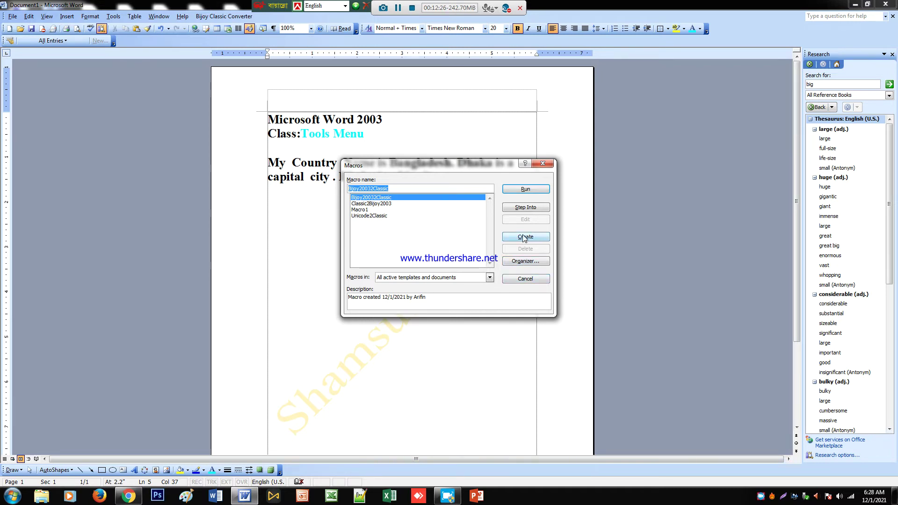
# Open and close the macro Organizer, then reopen the Tools menu
pyautogui.click(525, 261)
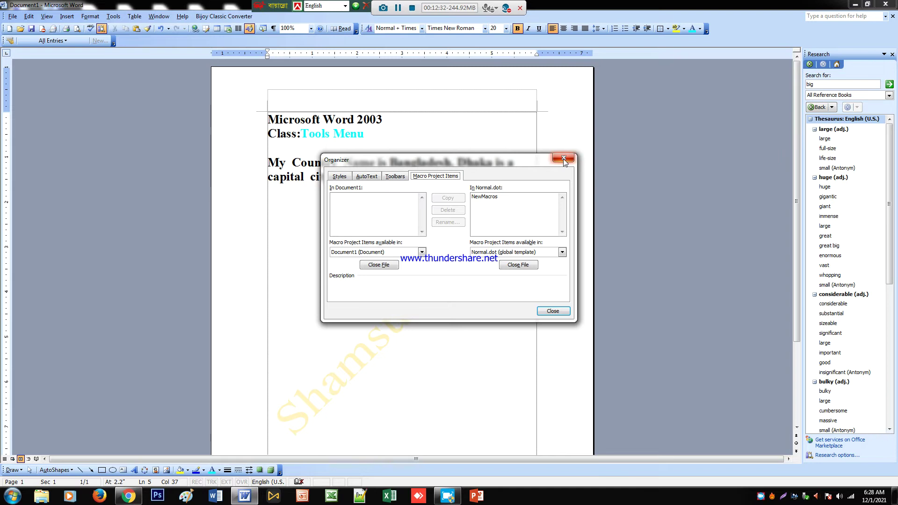
pyautogui.click(553, 312)
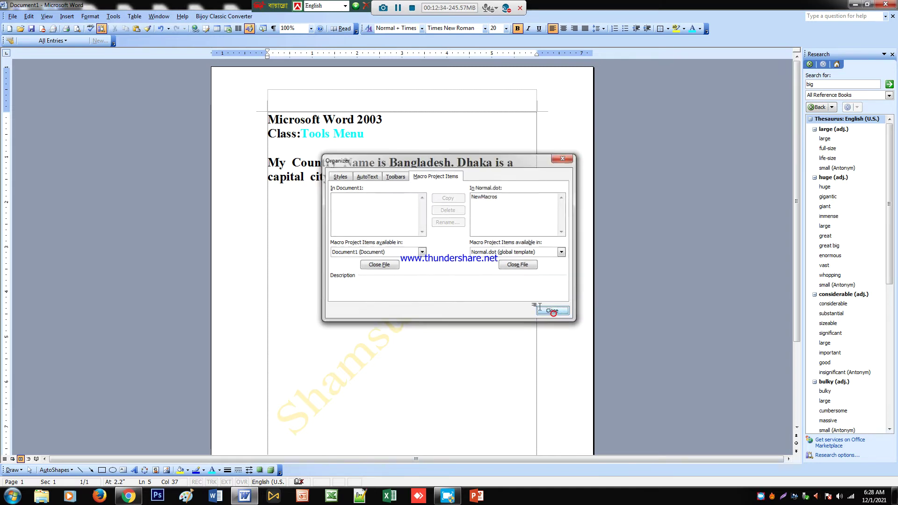
pyautogui.click(114, 16)
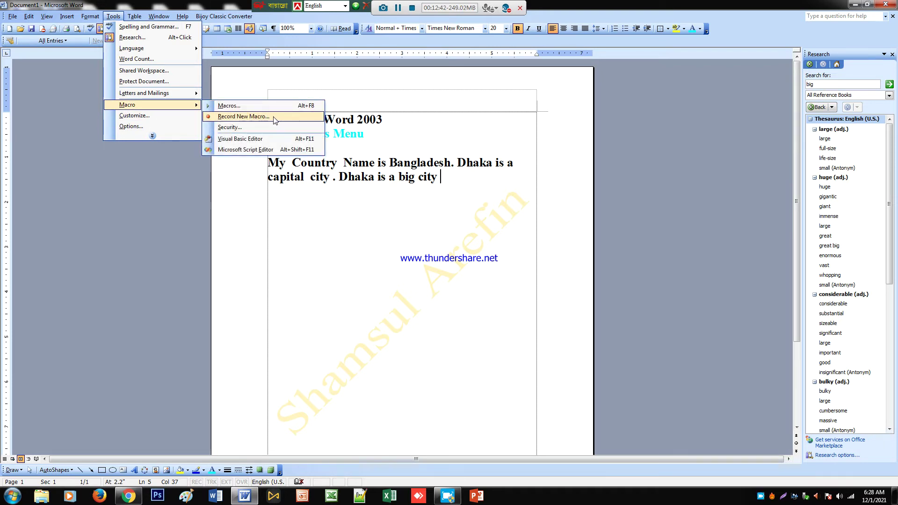
# Record new macro Macro2 with Ctrl+Z assigned as its keyboard shortcut
pyautogui.click(275, 121)
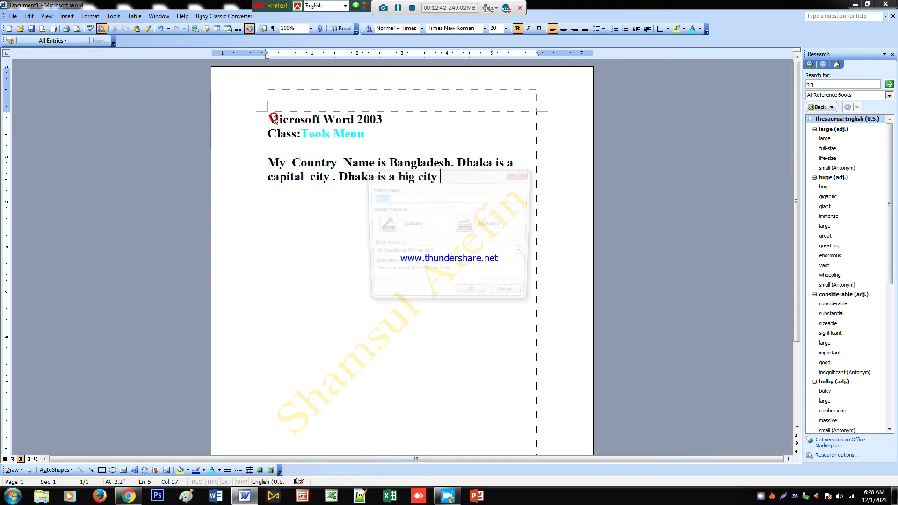
pyautogui.click(467, 225)
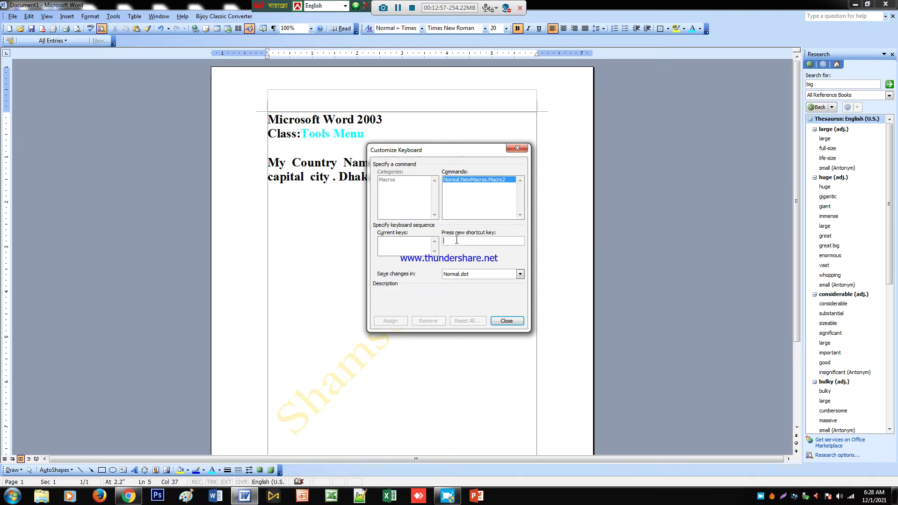
pyautogui.press('ctrl+KP_Add')
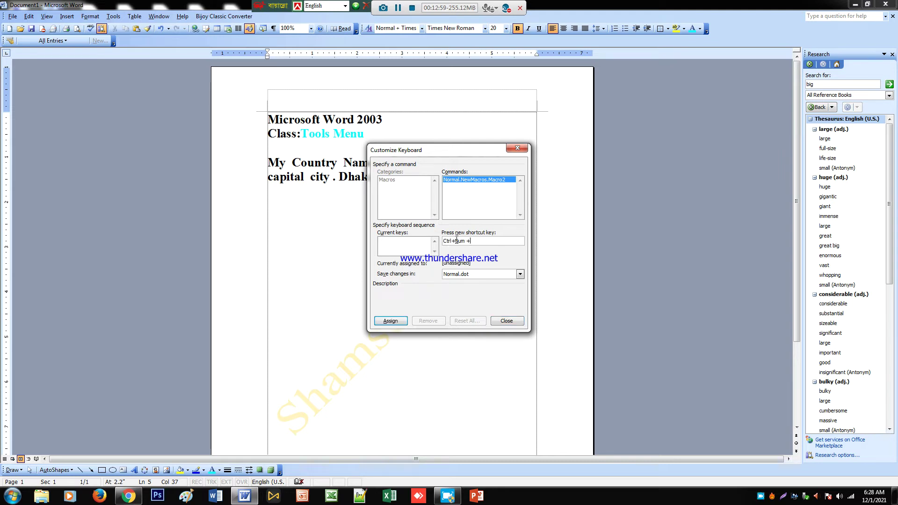
pyautogui.press('BackSpace')
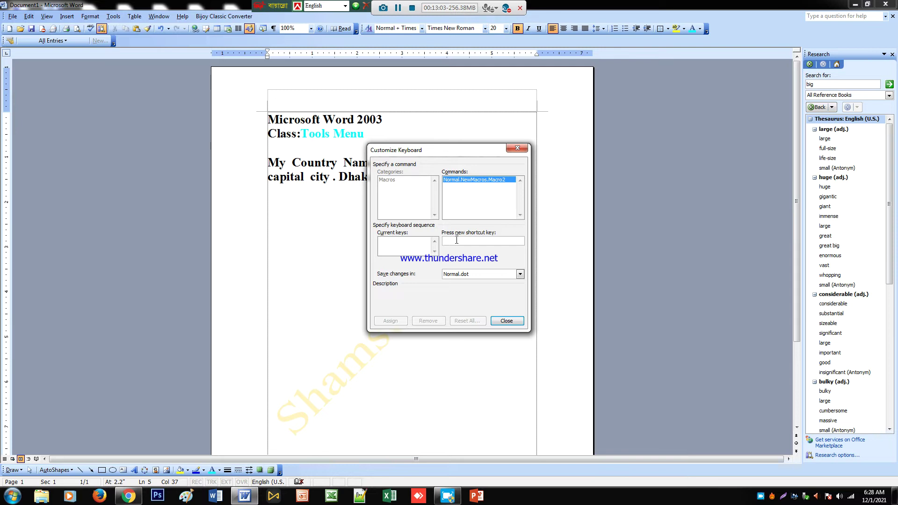
pyautogui.press('ctrl+KP_Add')
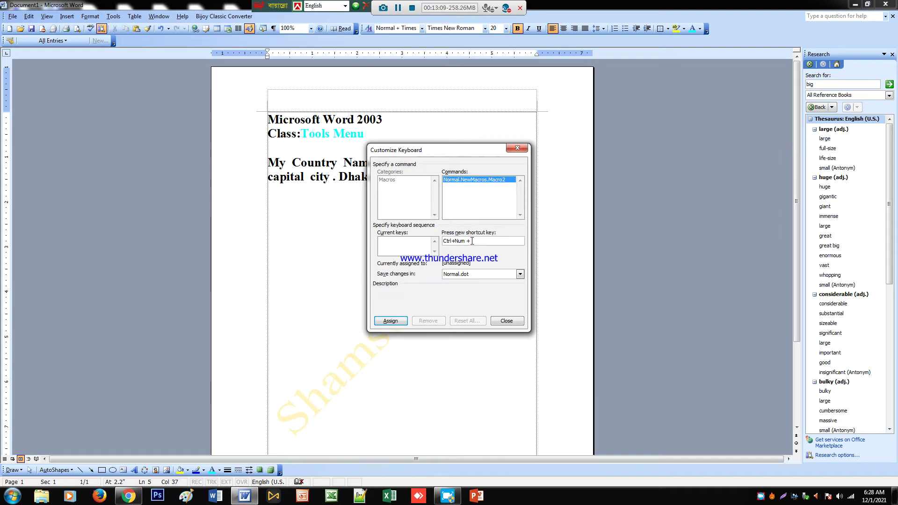
pyautogui.press('BackSpace')
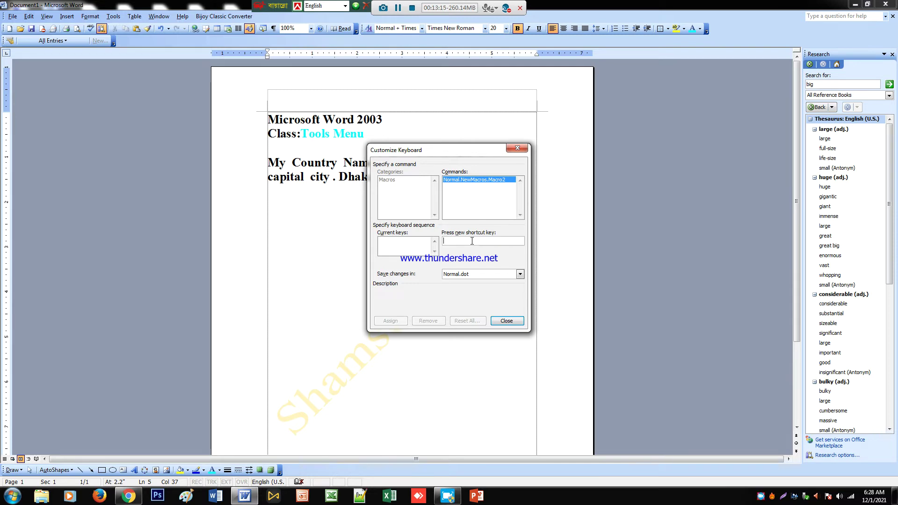
pyautogui.hotkey('ctrl', 'z')
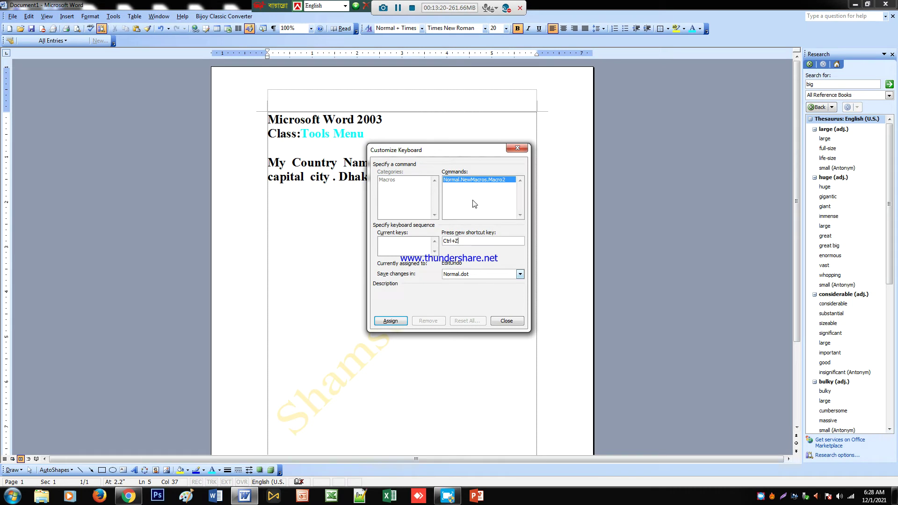
pyautogui.click(396, 323)
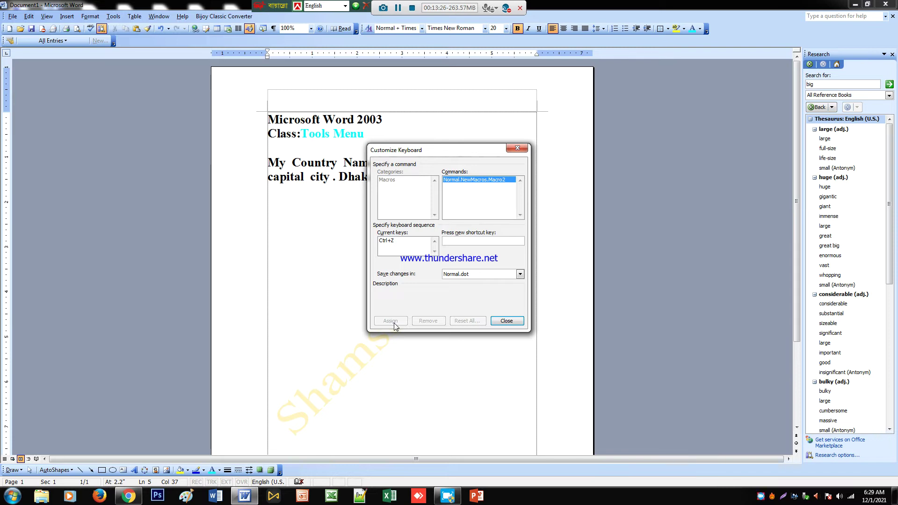
pyautogui.click(506, 321)
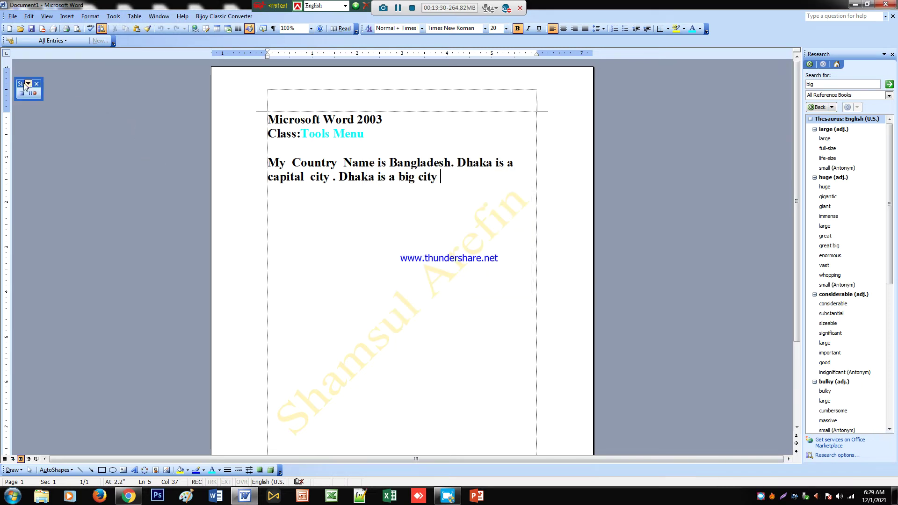
# While recording, type 'My Name is' followed by the author's full name at the paragraph's end
pyautogui.moveTo(22, 84)
pyautogui.mouseDown()
pyautogui.moveTo(293, 153)
pyautogui.moveTo(293, 193)
pyautogui.moveTo(253, 192)
pyautogui.moveTo(94, 149)
pyautogui.mouseUp()
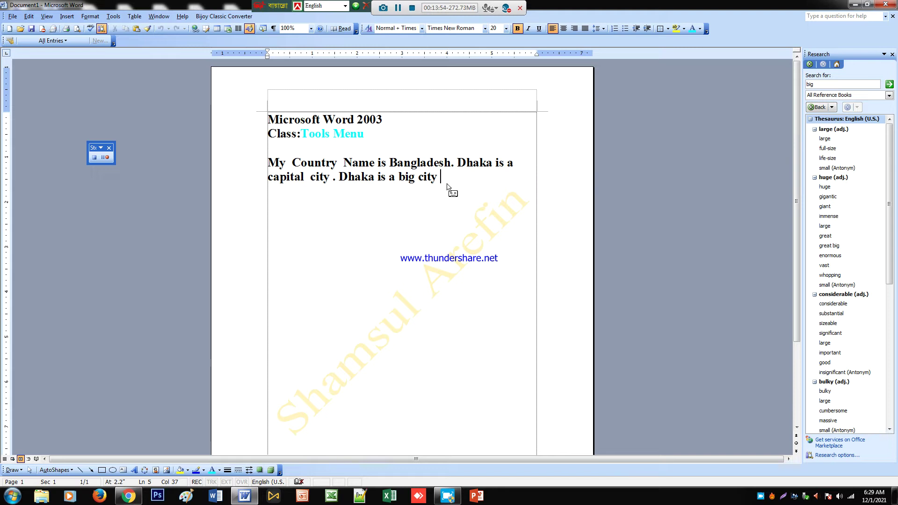
pyautogui.write('m')
pyautogui.press('BackSpace')
pyautogui.write('M')
pyautogui.write('y')
pyautogui.write(' NA')
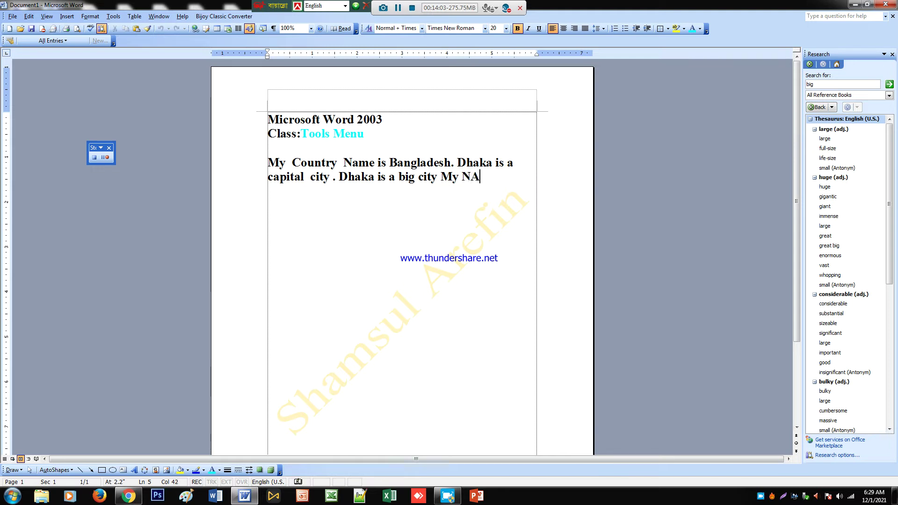
pyautogui.press('BackSpace')
pyautogui.write('m')
pyautogui.press('BackSpace')
pyautogui.write('a')
pyautogui.write('me')
pyautogui.write(' is')
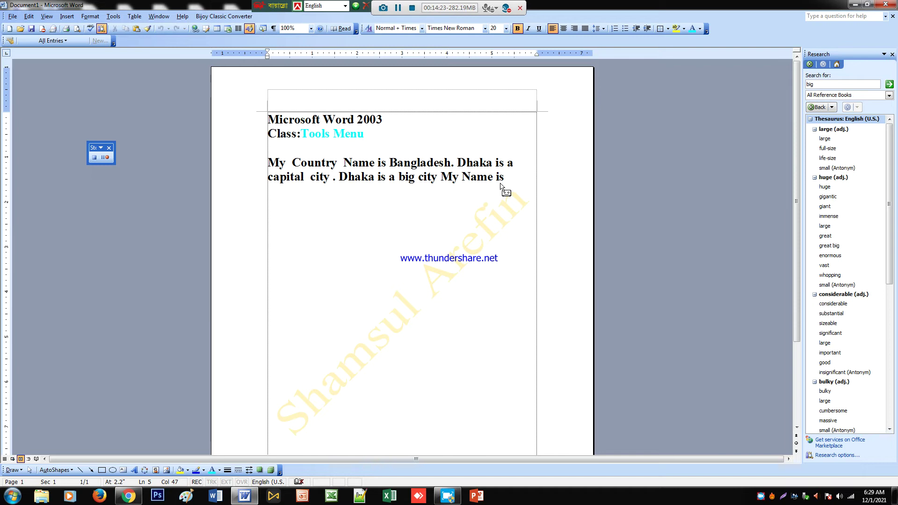
pyautogui.write('S')
pyautogui.write('ahms')
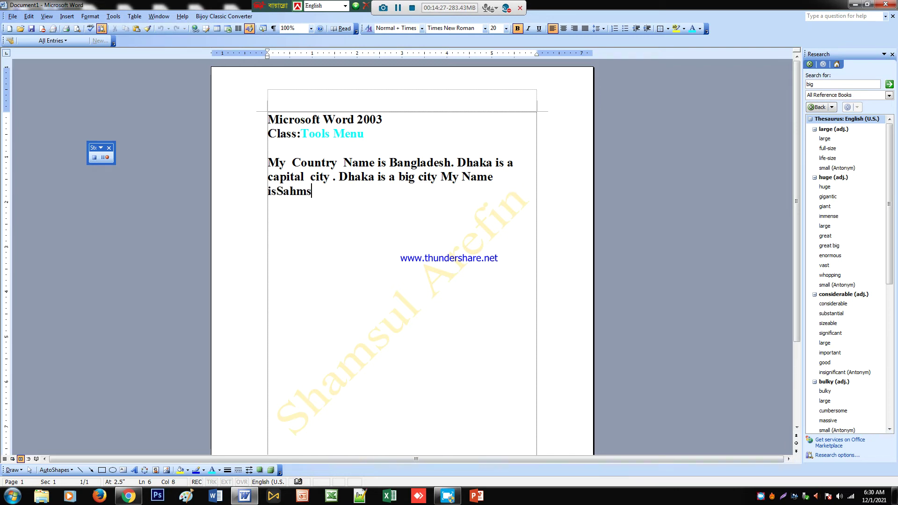
pyautogui.write('ul ')
pyautogui.write('Aref')
pyautogui.write('in')
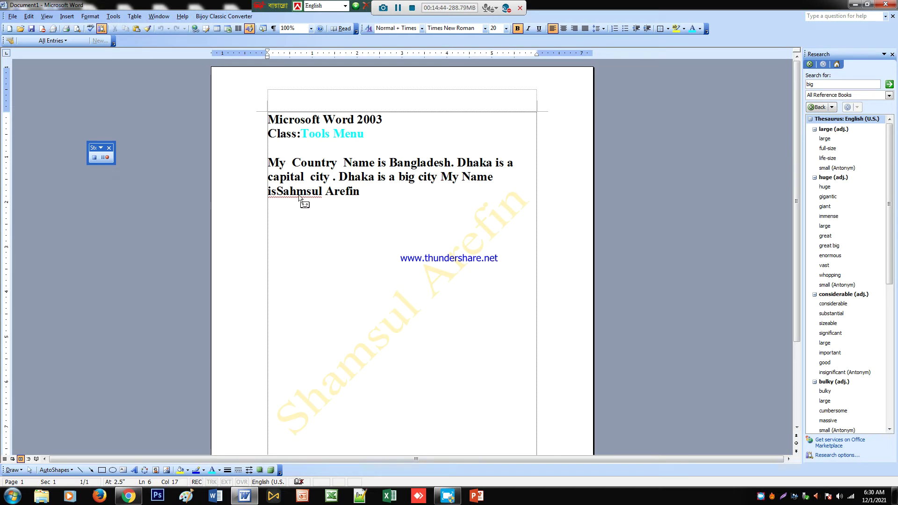
pyautogui.moveTo(95, 147); pyautogui.dragTo(303, 165)
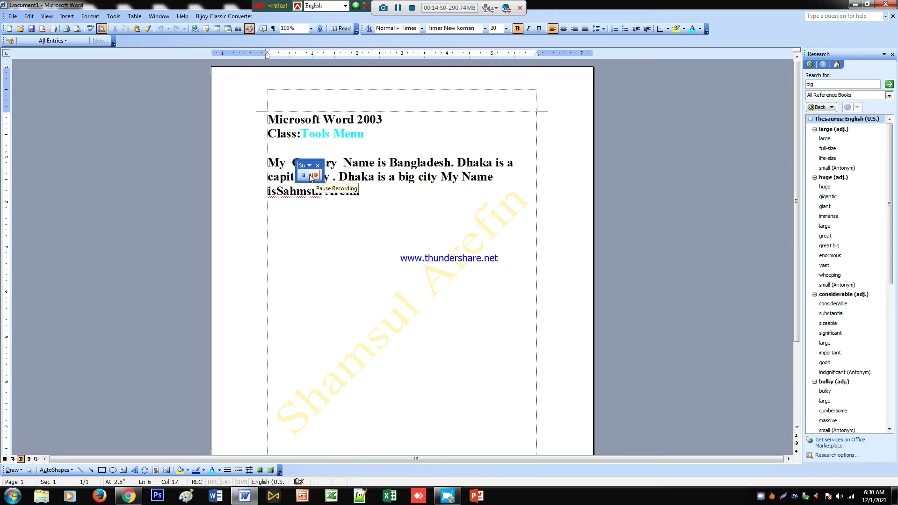
# Stop recording, delete the trailing name sentence, and add a full stop after 'big city'
pyautogui.click(302, 175)
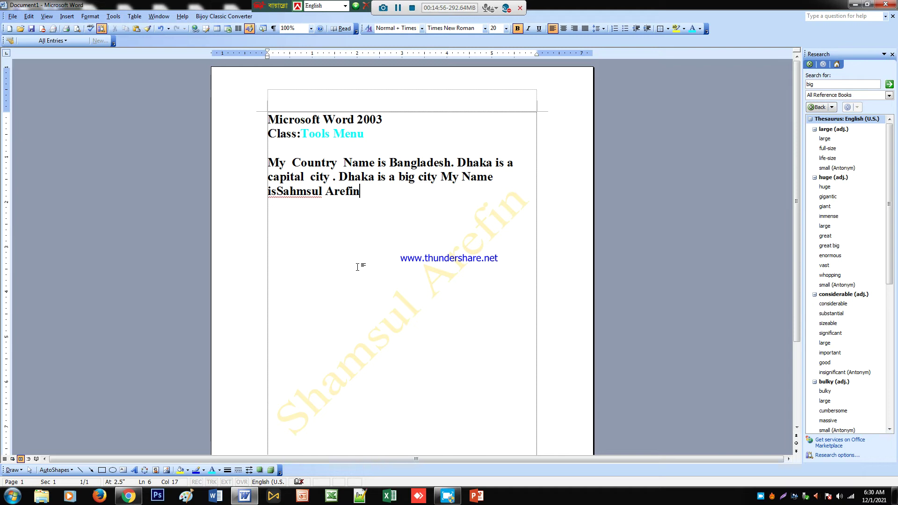
pyautogui.press('BackSpace')
pyautogui.press('BackSpace')
pyautogui.press('BackSpace')
pyautogui.press('BackSpace')
pyautogui.press('BackSpace')
pyautogui.press('BackSpace')
pyautogui.press('BackSpace')
pyautogui.press('BackSpace')
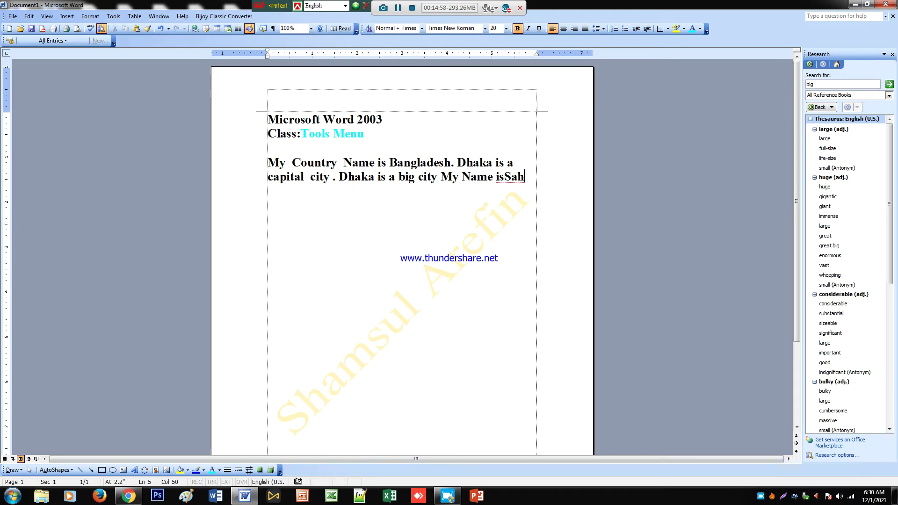
pyautogui.press('BackSpace')
pyautogui.press('BackSpace')
pyautogui.press('BackSpace')
pyautogui.press('BackSpace')
pyautogui.press('BackSpace')
pyautogui.press('BackSpace')
pyautogui.press('BackSpace')
pyautogui.press('BackSpace')
pyautogui.press('BackSpace')
pyautogui.press('BackSpace')
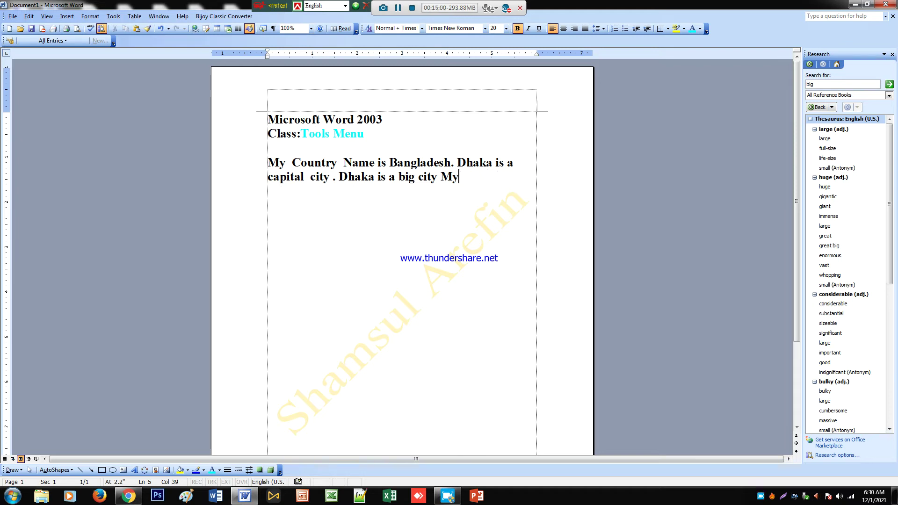
pyautogui.press('BackSpace')
pyautogui.press('BackSpace')
pyautogui.click(269, 163)
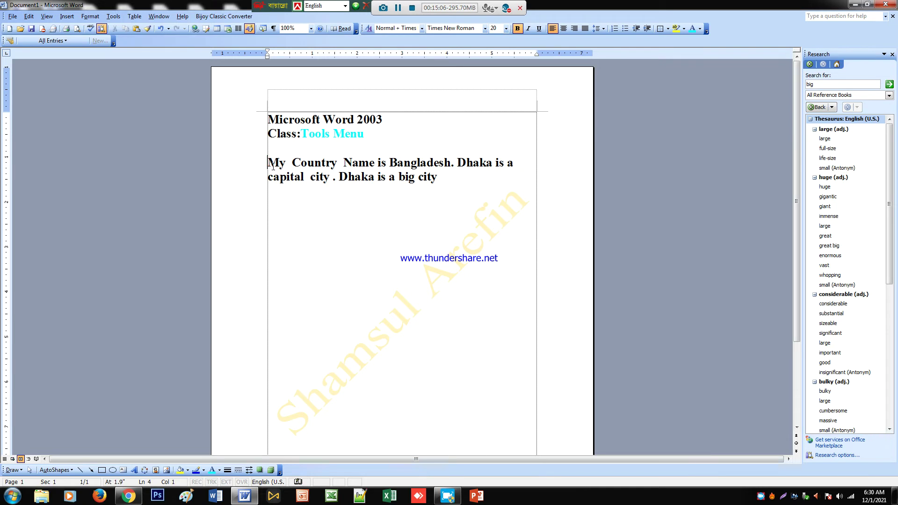
pyautogui.click(441, 179)
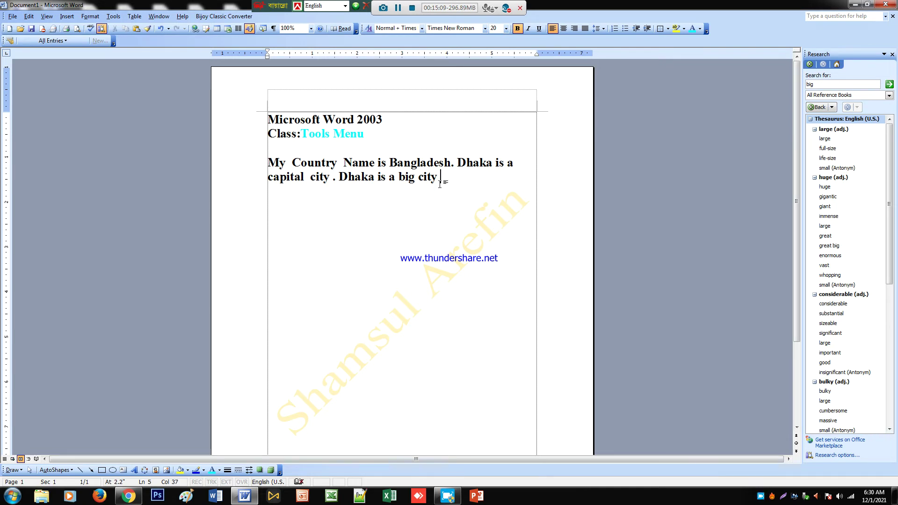
pyautogui.press('BackSpace')
pyautogui.write('.')
# Type 'My Name is' with the author's full name and a full stop at the paragraph start
pyautogui.click(271, 163)
pyautogui.rightClick(270, 163)
pyautogui.click(269, 162)
pyautogui.write('My Name isSahmsul Arefin')
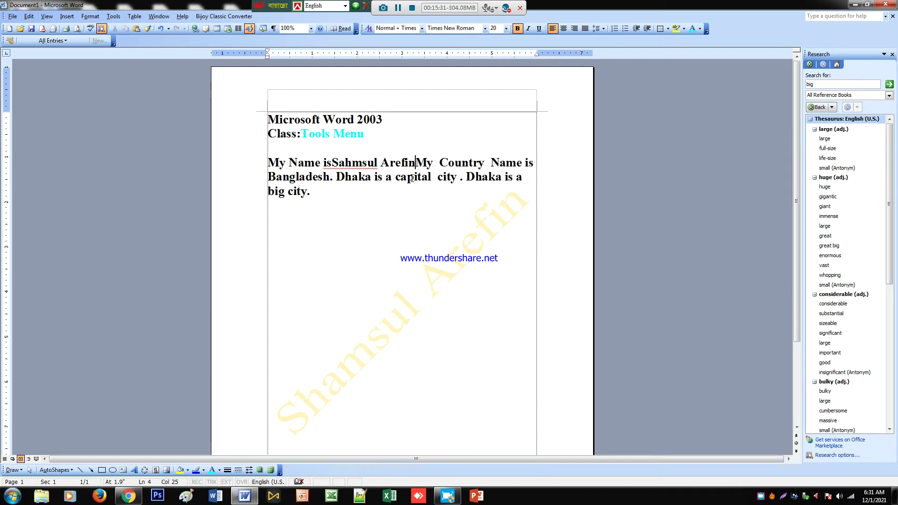
pyautogui.write('.')
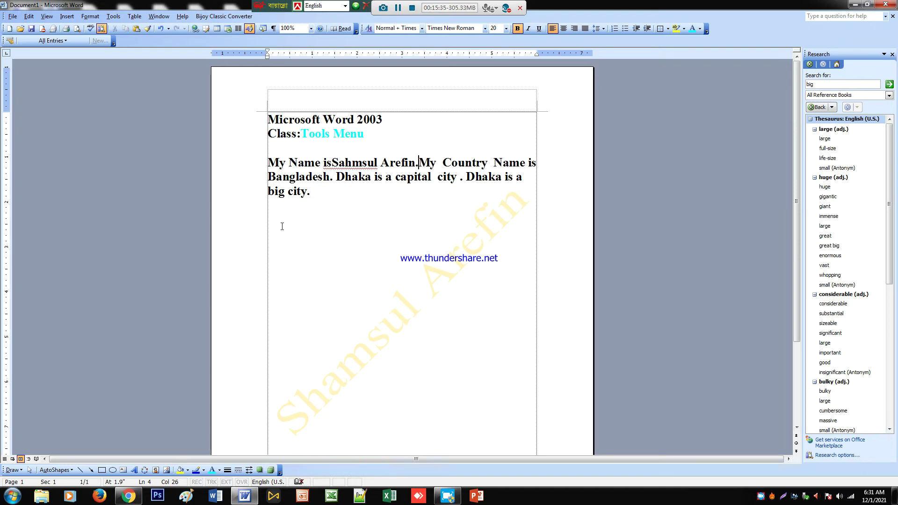
# Open Tools > Customize and bring up Rearrange Commands for the File menu
pyautogui.click(112, 17)
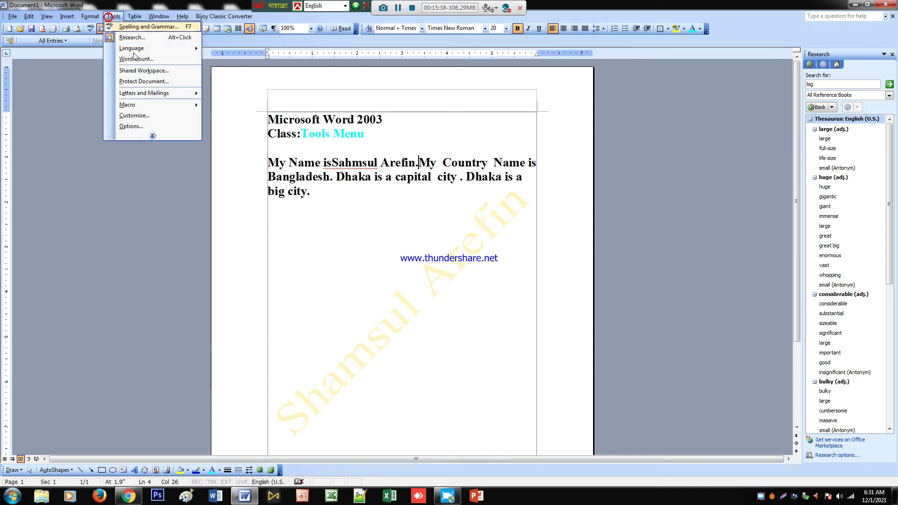
pyautogui.click(153, 137)
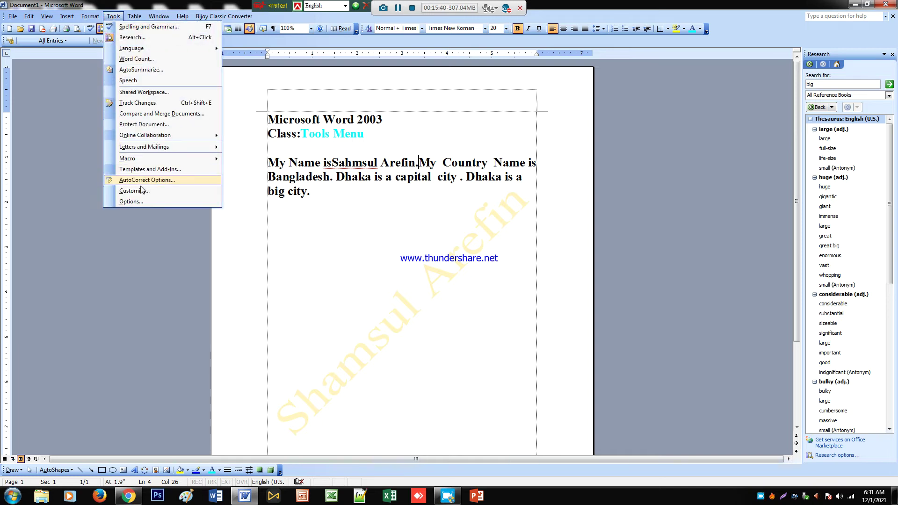
pyautogui.click(163, 196)
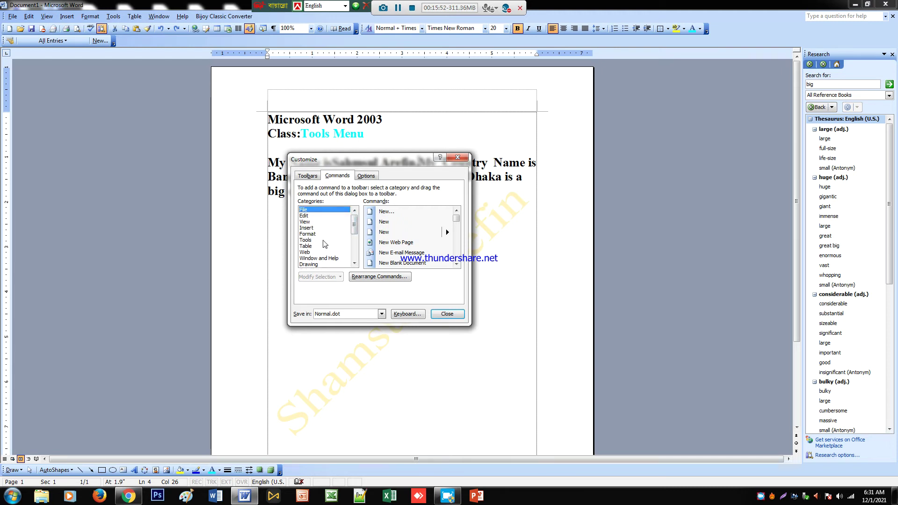
pyautogui.click(391, 277)
pyautogui.scroll(-1, 403, 239)
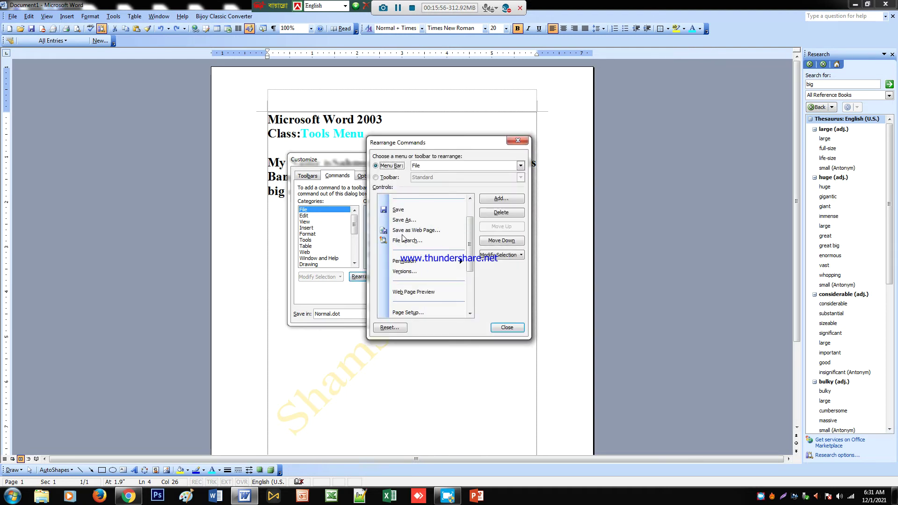
pyautogui.scroll(1, 405, 241)
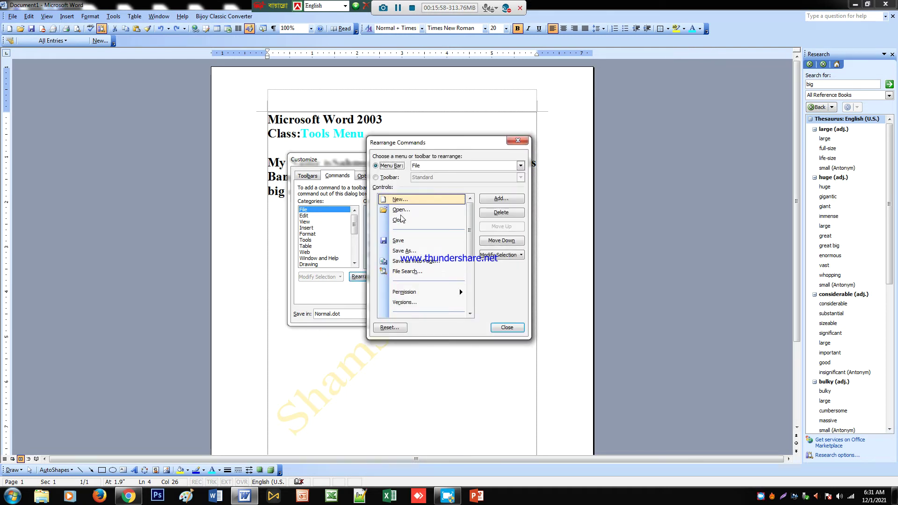
pyautogui.scroll(-3, 402, 233)
pyautogui.scroll(3, 402, 250)
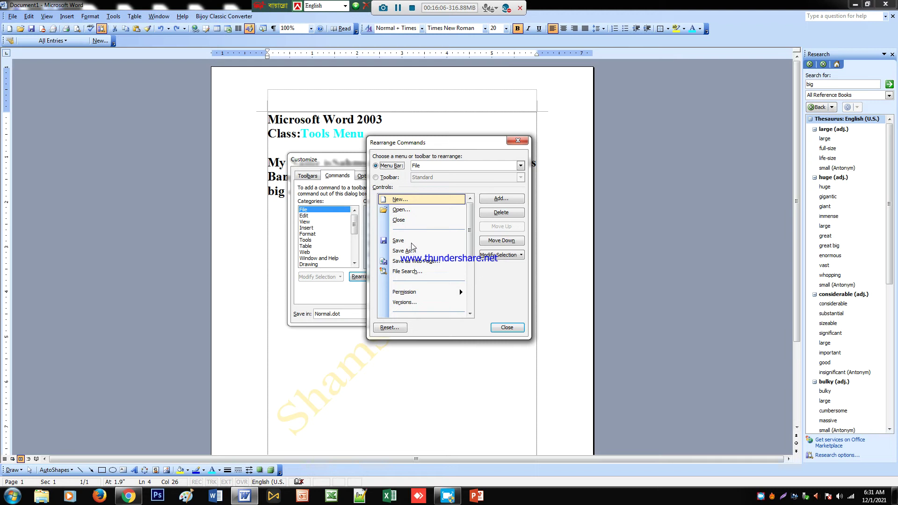
# Add the New E-mail Message command from the File category to the File menu
pyautogui.click(501, 199)
pyautogui.scroll(-1, 465, 246)
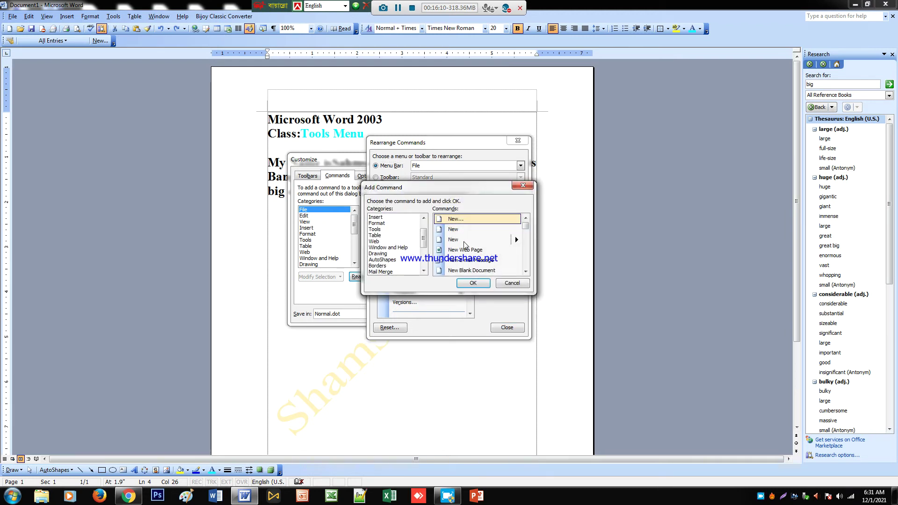
pyautogui.moveTo(526, 229); pyautogui.dragTo(526, 230)
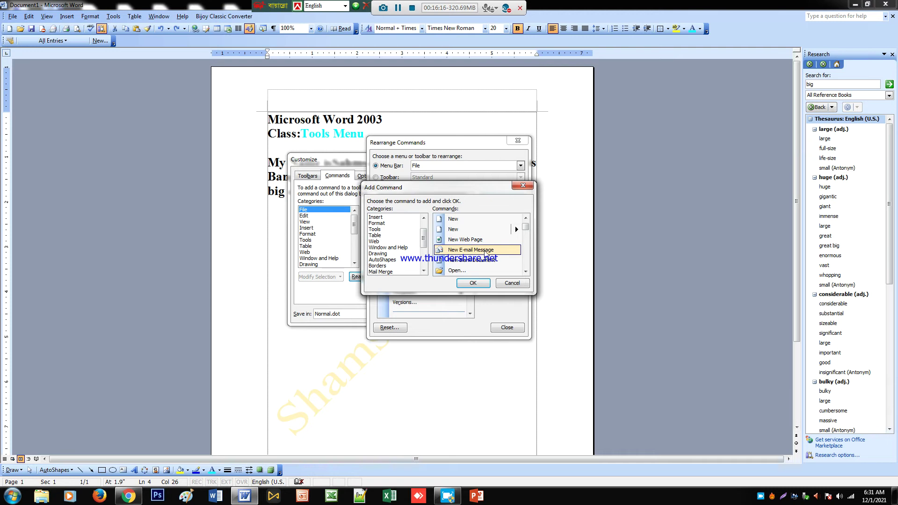
pyautogui.click(474, 284)
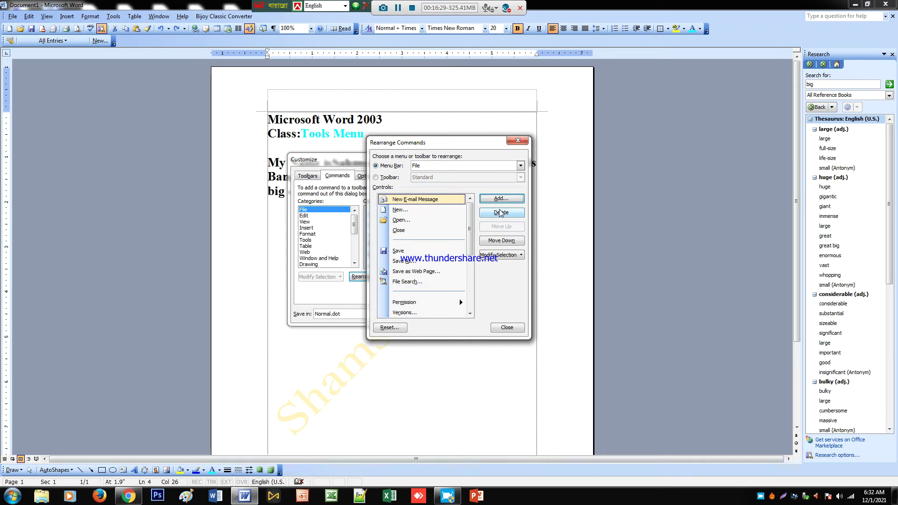
# Select New E-mail Message in the File menu's command list and delete it
pyautogui.scroll(-1, 403, 240)
pyautogui.scroll(1, 404, 243)
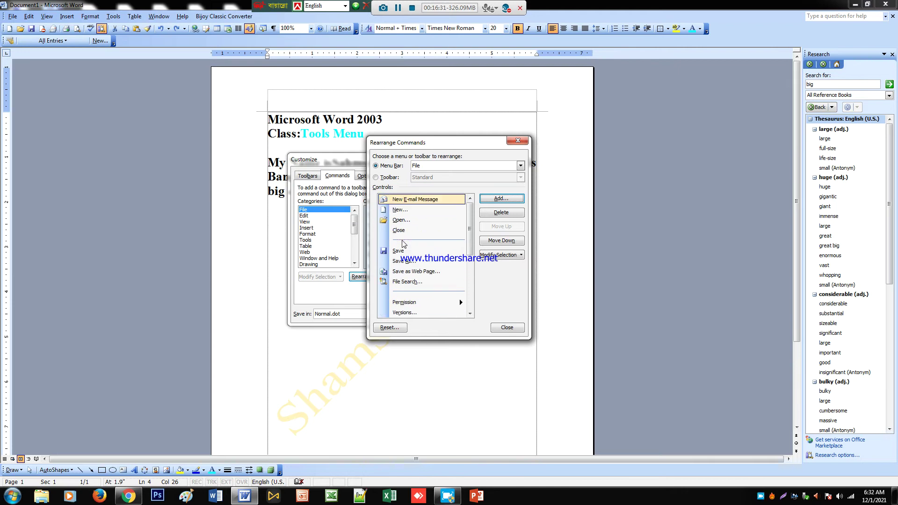
pyautogui.scroll(-1, 404, 244)
pyautogui.scroll(1, 404, 246)
pyautogui.click(411, 211)
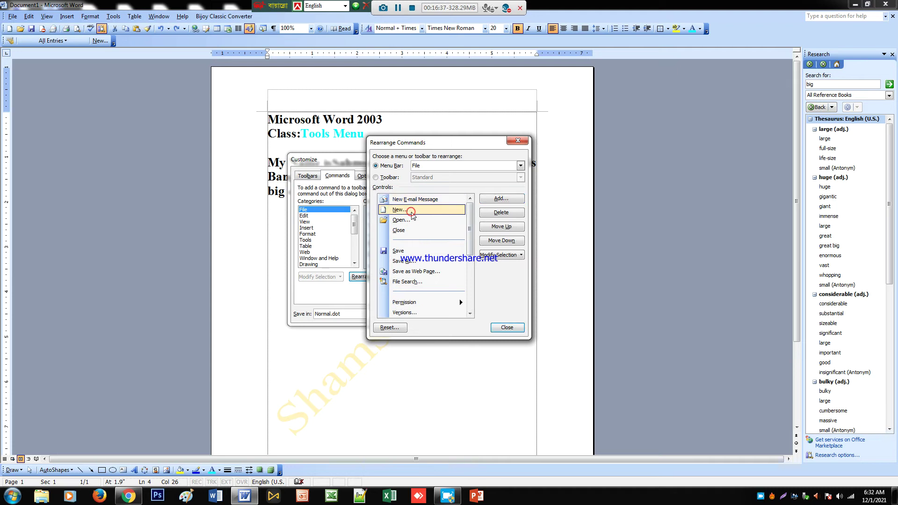
pyautogui.click(402, 233)
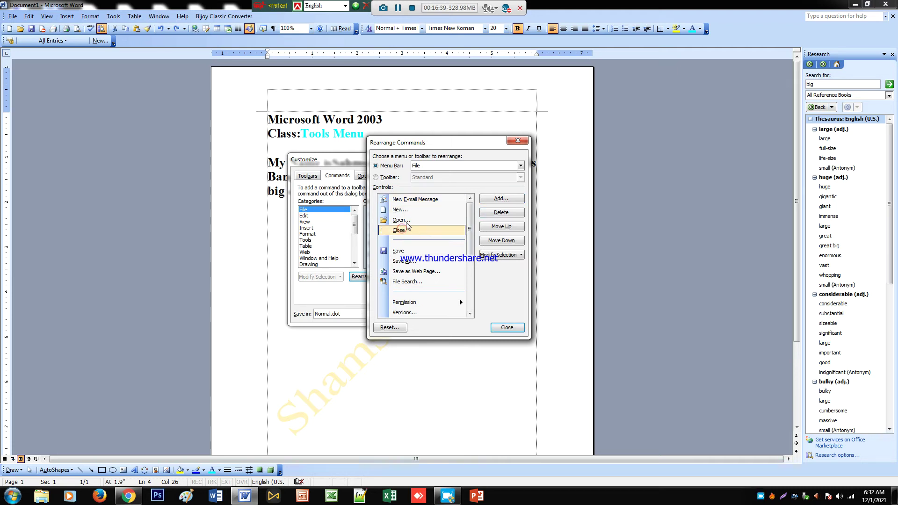
pyautogui.scroll(-1, 405, 248)
pyautogui.scroll(-2, 407, 267)
pyautogui.scroll(3, 408, 276)
pyautogui.click(408, 210)
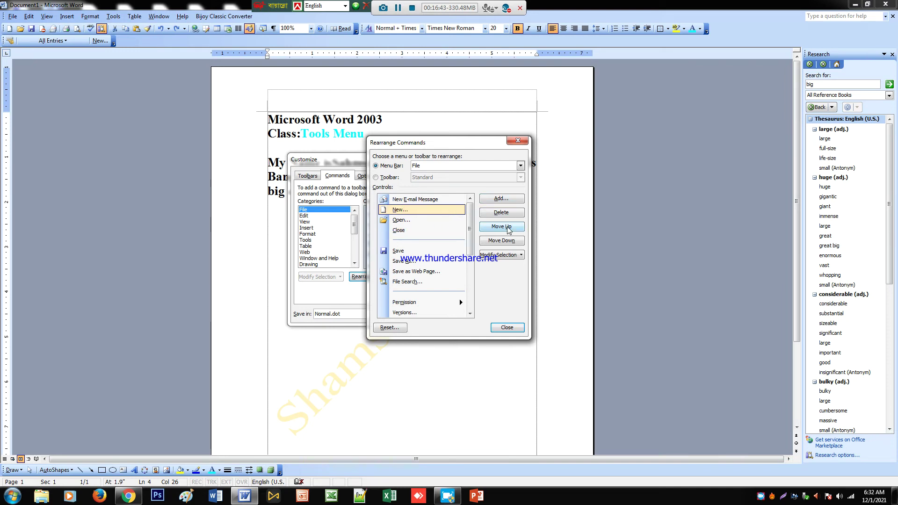
pyautogui.click(442, 204)
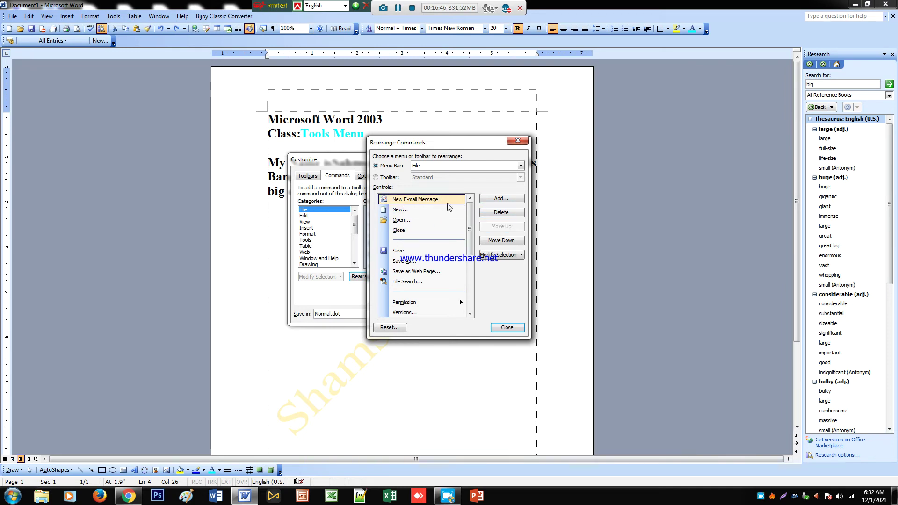
pyautogui.click(497, 213)
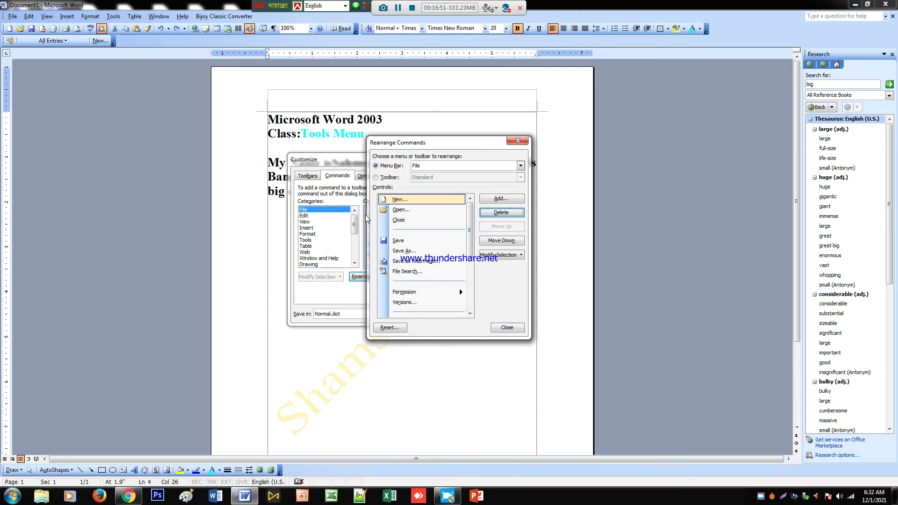
# Close Rearrange Commands and Customize, then show the full Tools menu
pyautogui.scroll(-2, 405, 215)
pyautogui.scroll(2, 405, 215)
pyautogui.scroll(-3, 410, 253)
pyautogui.scroll(3, 410, 253)
pyautogui.scroll(-3, 410, 253)
pyautogui.scroll(3, 410, 253)
pyautogui.scroll(-4, 410, 248)
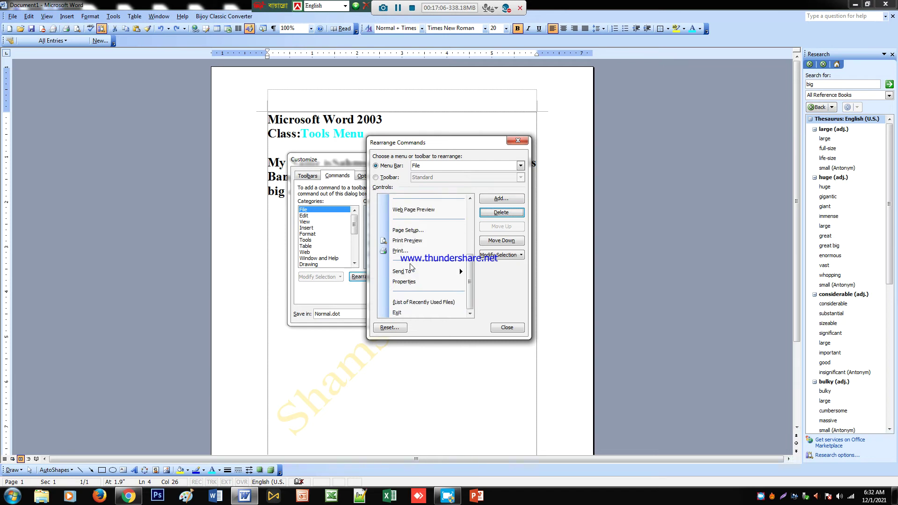
pyautogui.scroll(4, 410, 267)
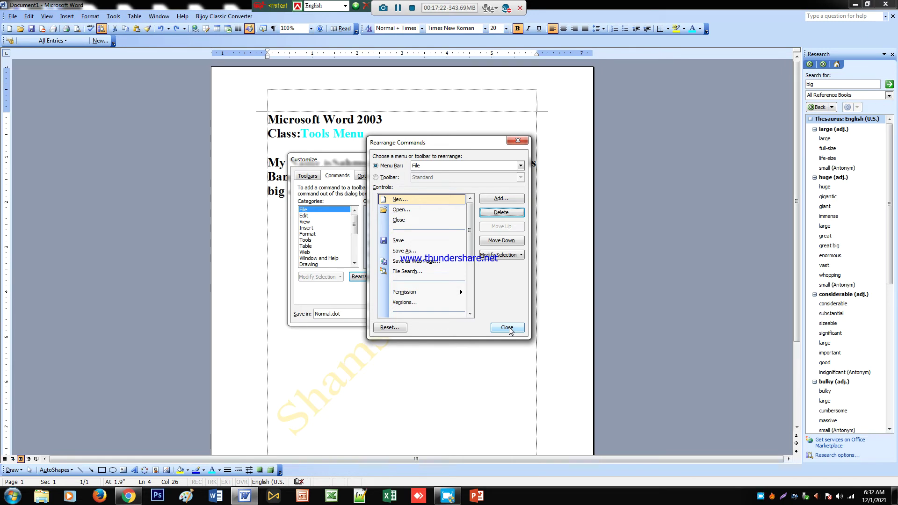
pyautogui.click(517, 146)
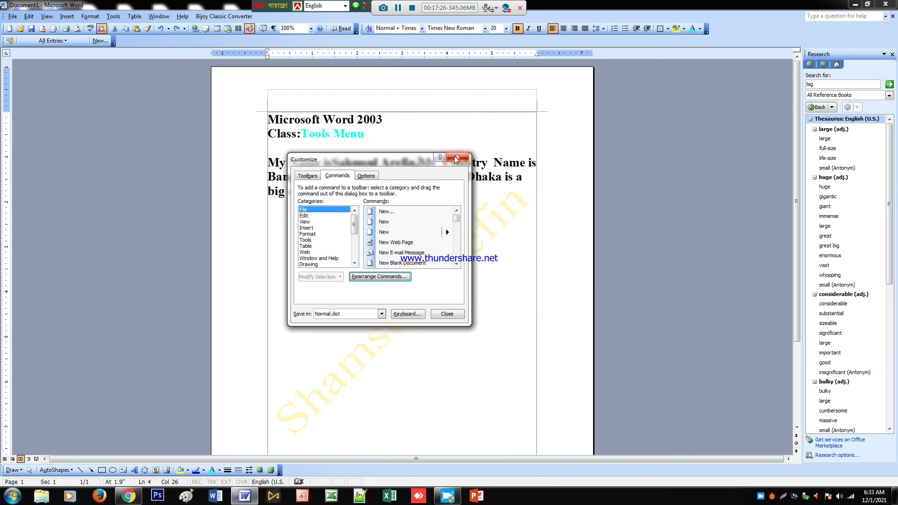
pyautogui.click(456, 159)
pyautogui.click(113, 16)
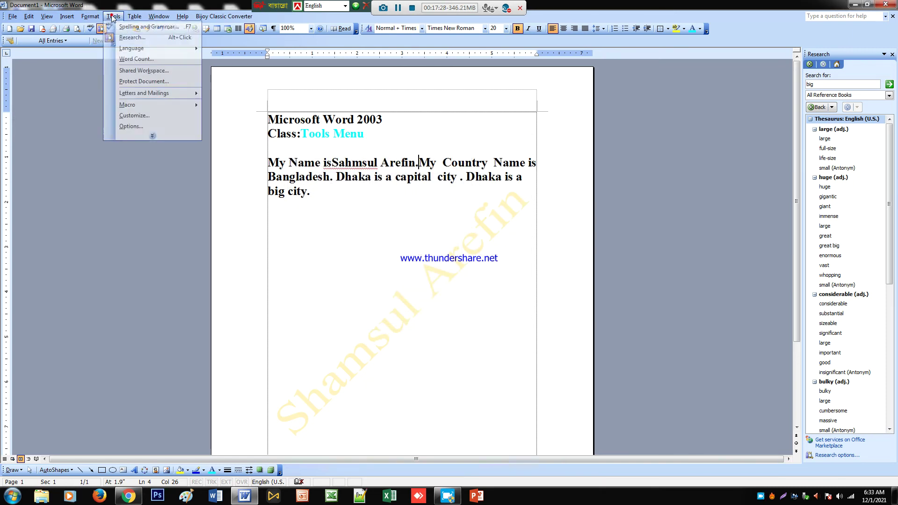
pyautogui.click(152, 137)
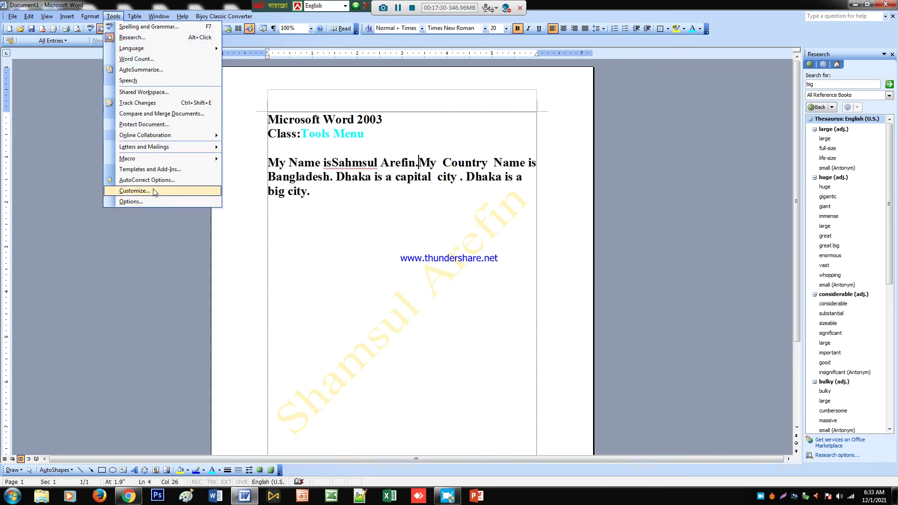
# Turn off Text boundaries on the View tab of Tools > Options and close the dialog
pyautogui.click(154, 202)
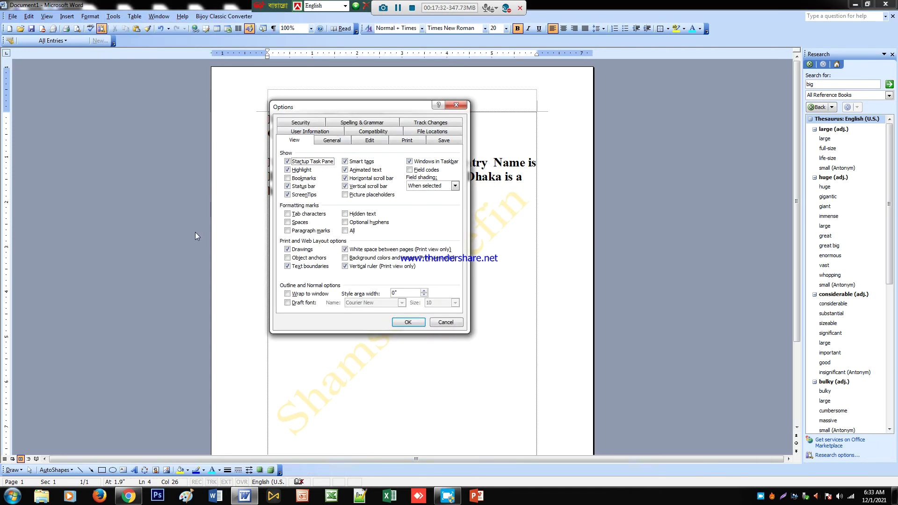
pyautogui.moveTo(367, 102)
pyautogui.mouseDown()
pyautogui.moveTo(267, 111)
pyautogui.moveTo(372, 92)
pyautogui.mouseUp()
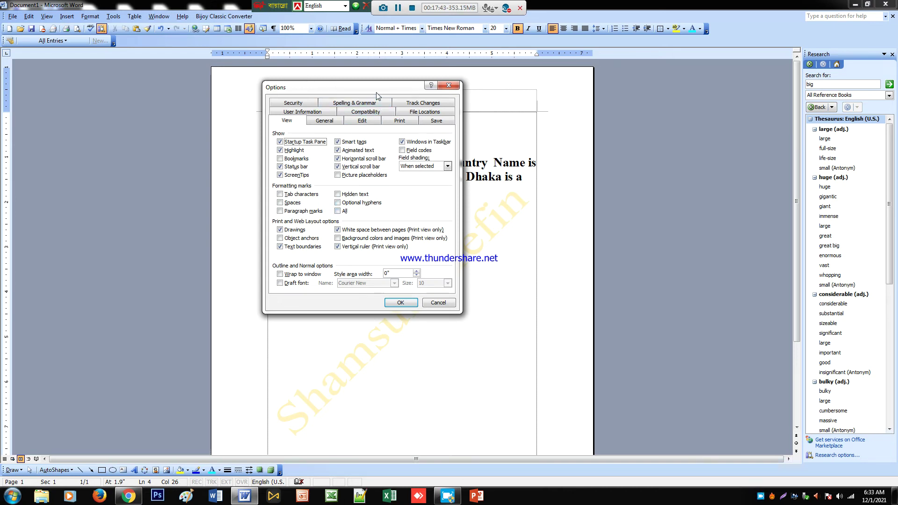
pyautogui.moveTo(377, 92); pyautogui.dragTo(416, 94)
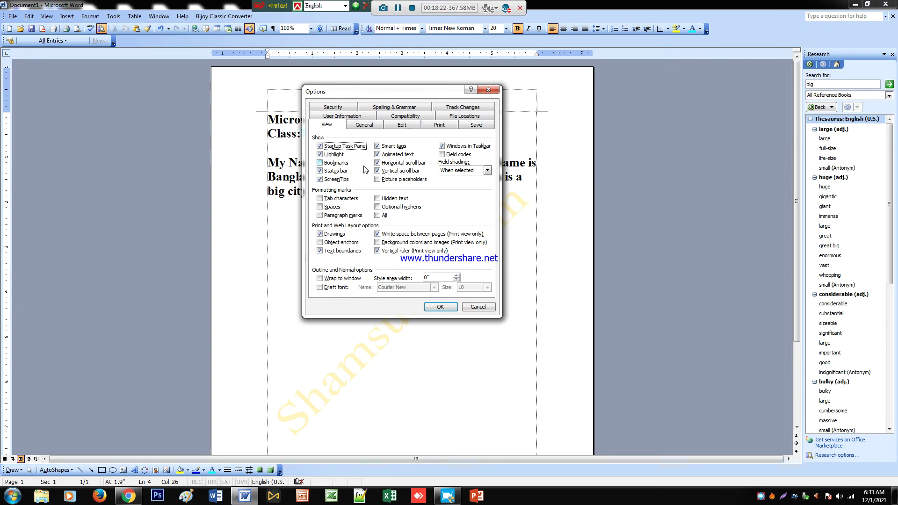
pyautogui.click(339, 127)
pyautogui.moveTo(381, 94); pyautogui.dragTo(111, 114)
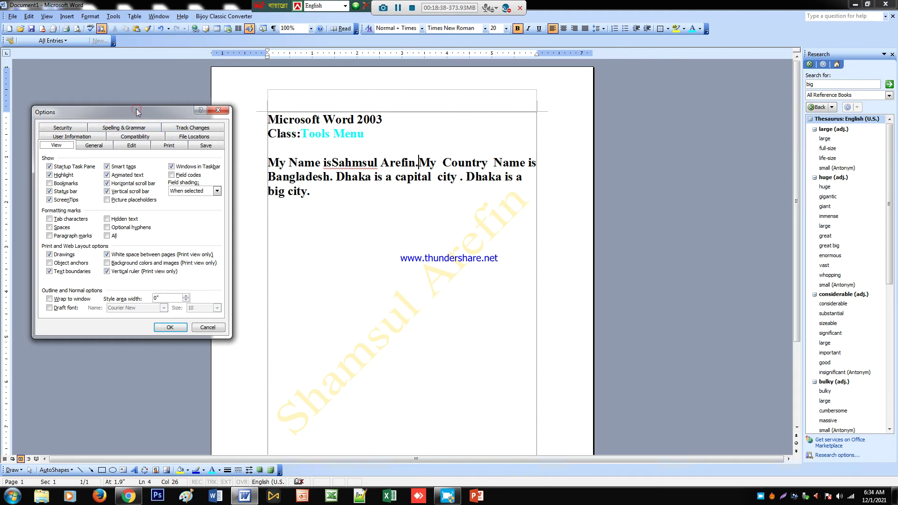
pyautogui.moveTo(136, 108)
pyautogui.mouseDown()
pyautogui.moveTo(164, 115)
pyautogui.moveTo(348, 101)
pyautogui.moveTo(358, 81)
pyautogui.mouseUp()
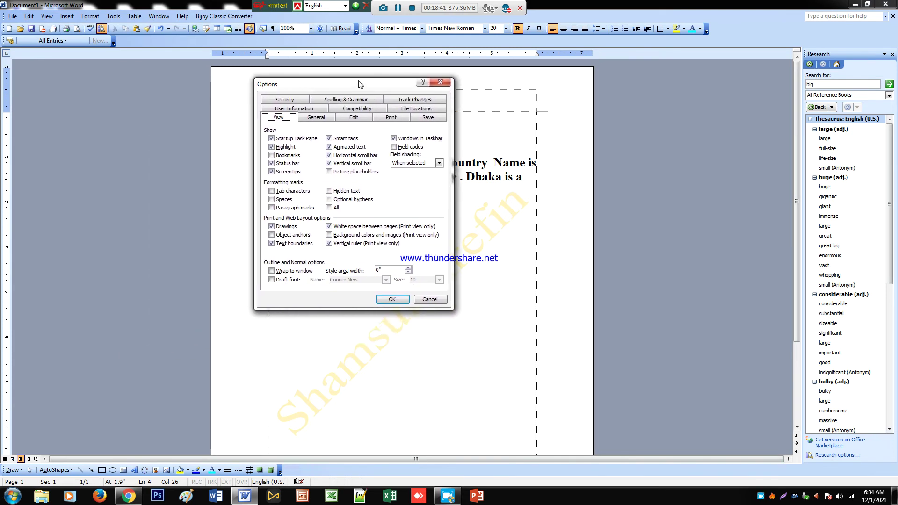
pyautogui.click(273, 244)
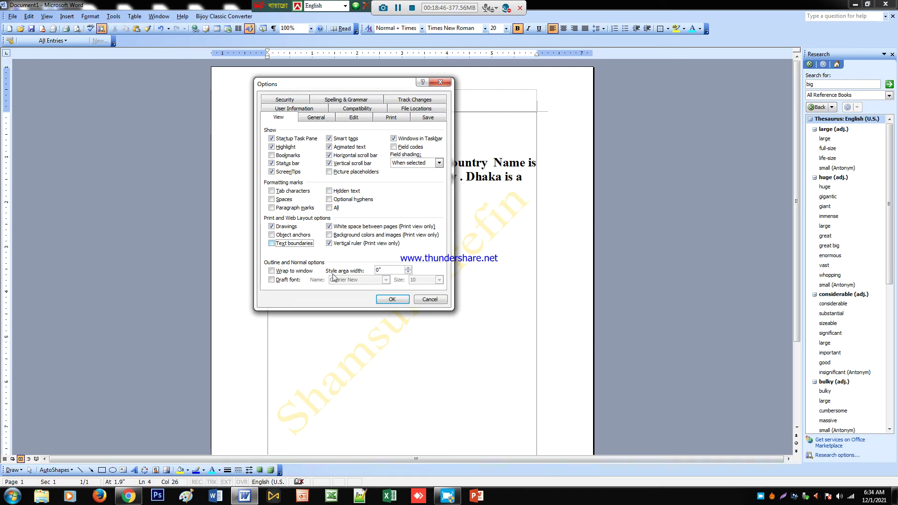
pyautogui.click(390, 300)
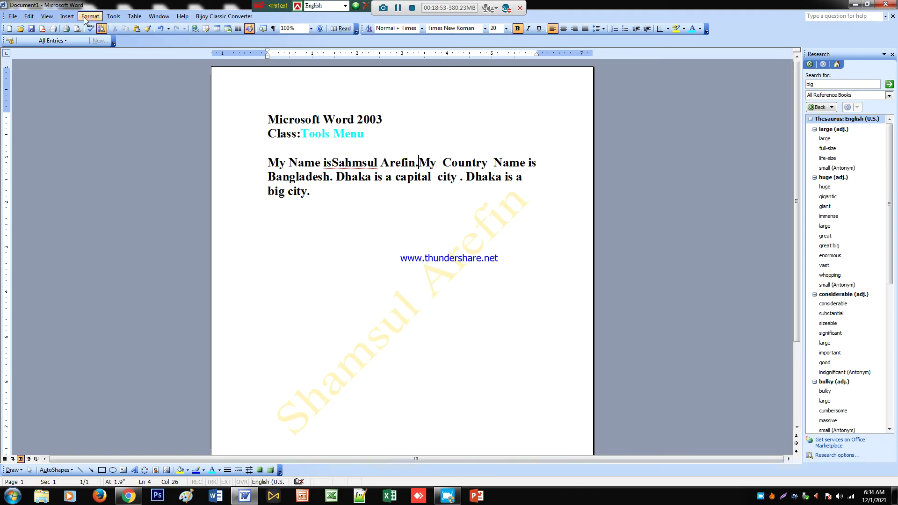
# Re-enable Text boundaries in Tools > Options, then bring the Options dialog up again
pyautogui.click(117, 15)
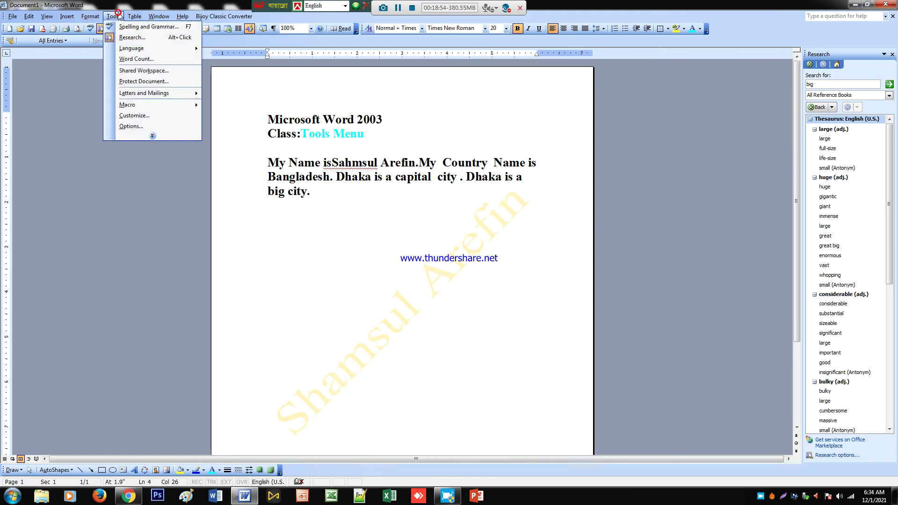
pyautogui.click(152, 136)
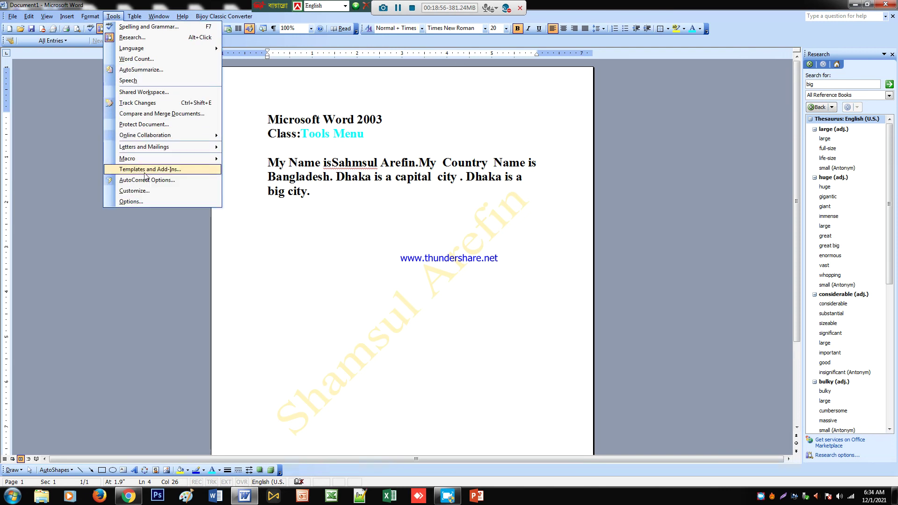
pyautogui.click(134, 202)
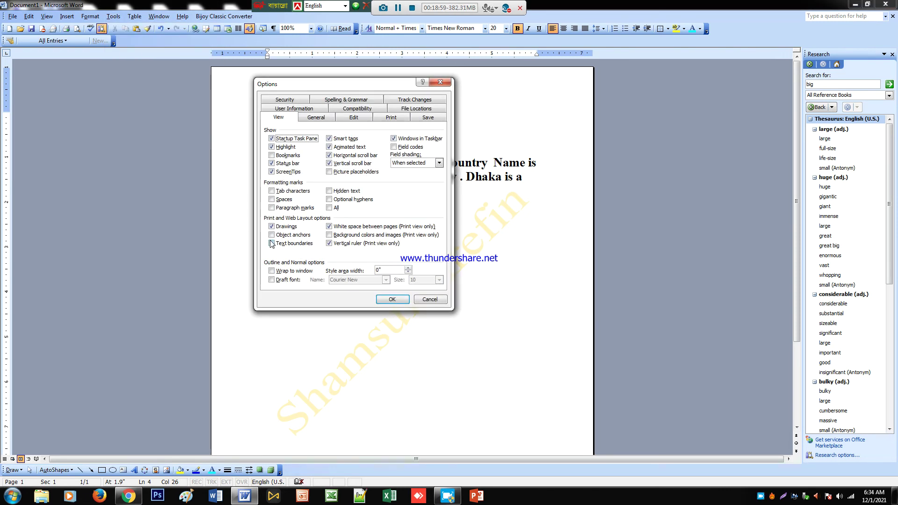
pyautogui.click(272, 243)
pyautogui.click(389, 300)
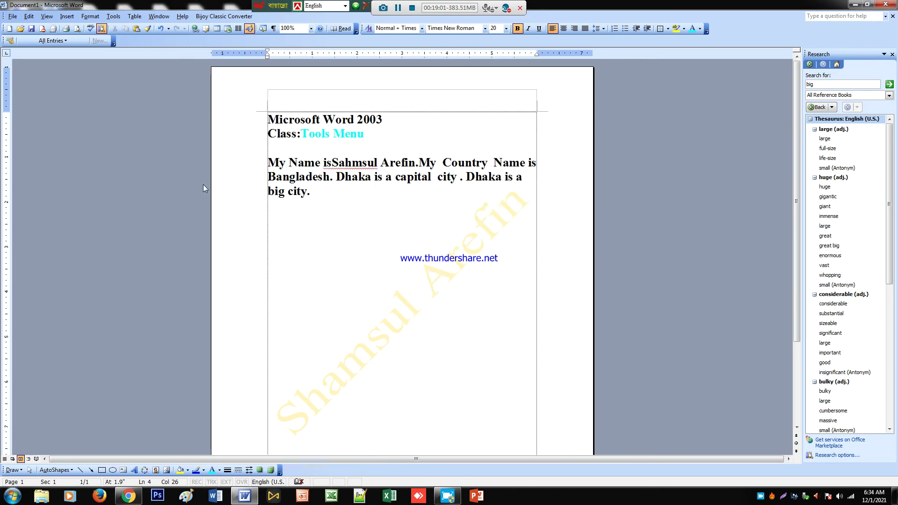
pyautogui.click(113, 16)
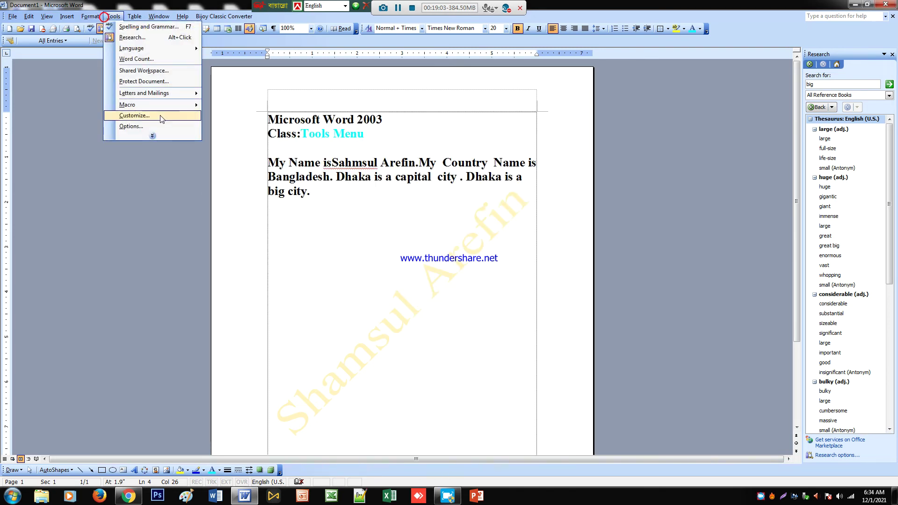
pyautogui.click(131, 127)
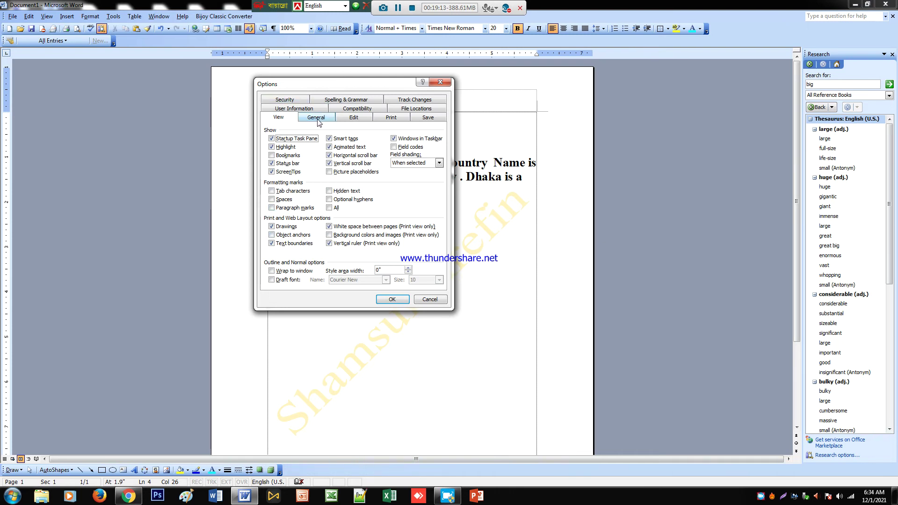
# On the Security tab, enter a four-character password required to open the document
pyautogui.click(289, 104)
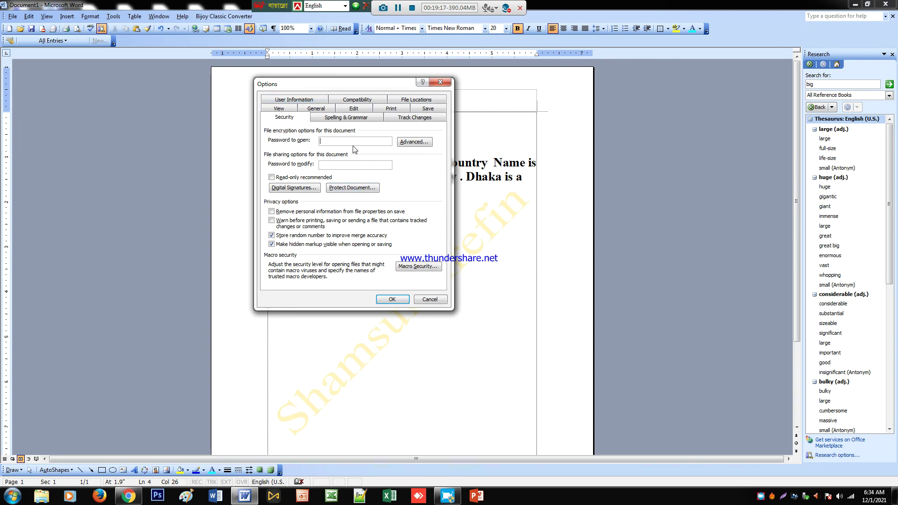
pyautogui.moveTo(389, 85)
pyautogui.mouseDown()
pyautogui.moveTo(111, 105)
pyautogui.moveTo(154, 106)
pyautogui.mouseUp()
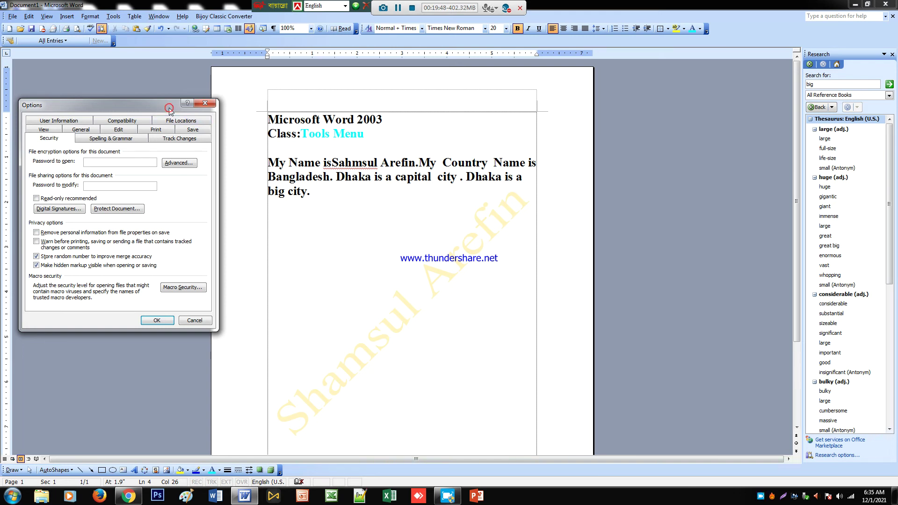
pyautogui.moveTo(168, 109); pyautogui.dragTo(184, 146)
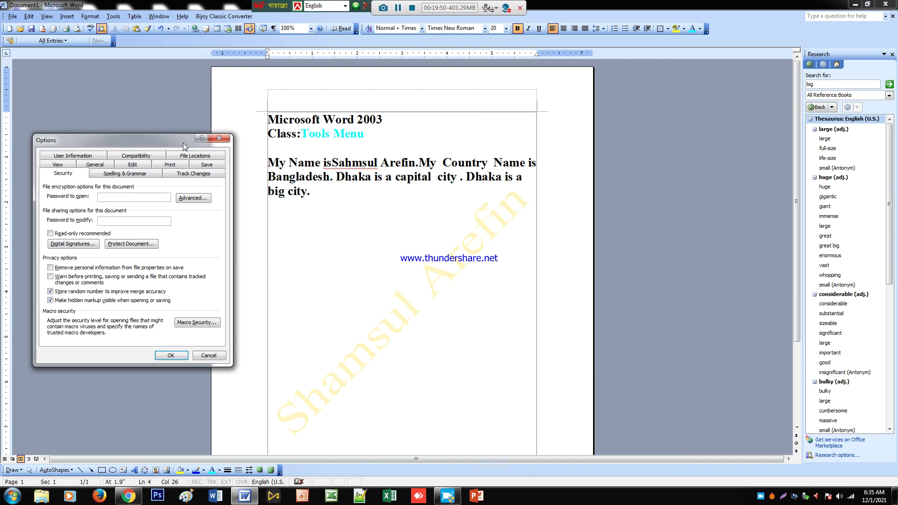
pyautogui.moveTo(183, 146)
pyautogui.mouseDown()
pyautogui.moveTo(310, 226)
pyautogui.moveTo(297, 228)
pyautogui.moveTo(497, 127)
pyautogui.moveTo(502, 106)
pyautogui.mouseUp()
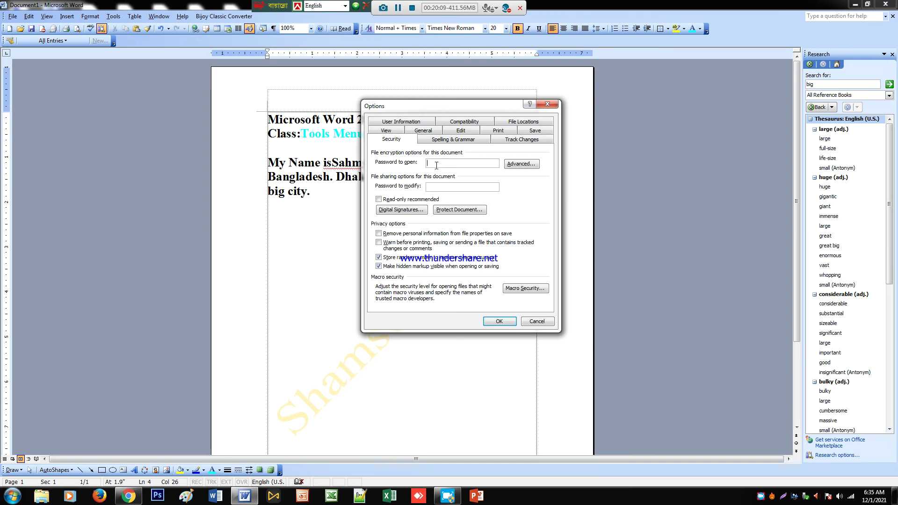
pyautogui.click(432, 185)
# Re-enter the open password in Confirm Password and close Options back to the document
pyautogui.click(499, 322)
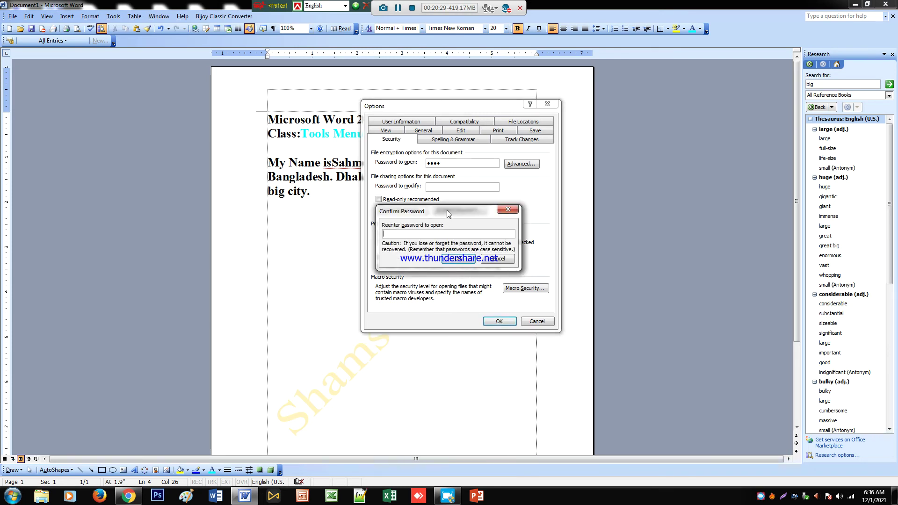
pyautogui.moveTo(450, 212); pyautogui.dragTo(453, 217)
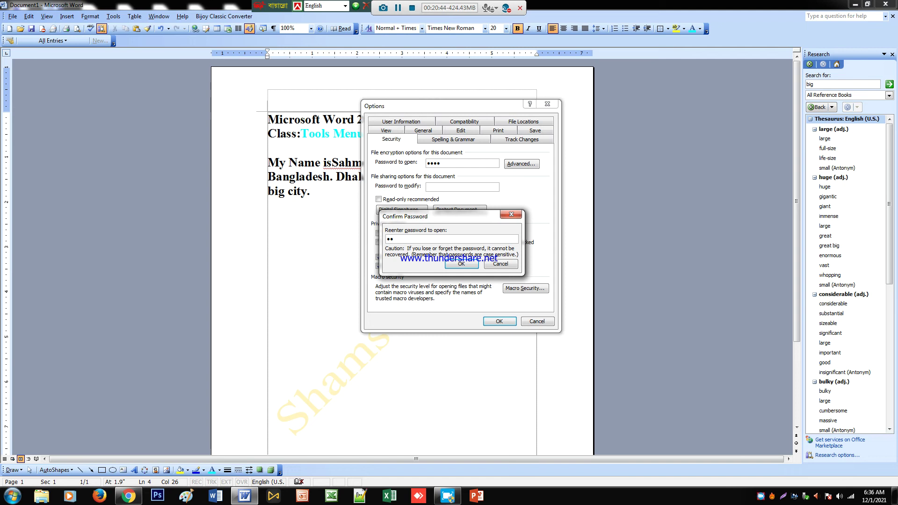
pyautogui.click(456, 264)
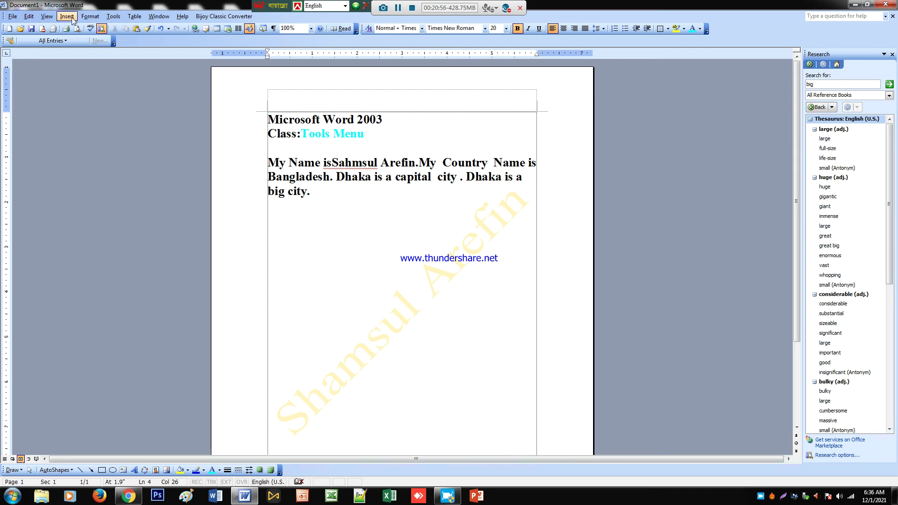
# Save the document via Save As to My Documents as 'Microsoft Word 2003.8569.doc'
pyautogui.click(13, 16)
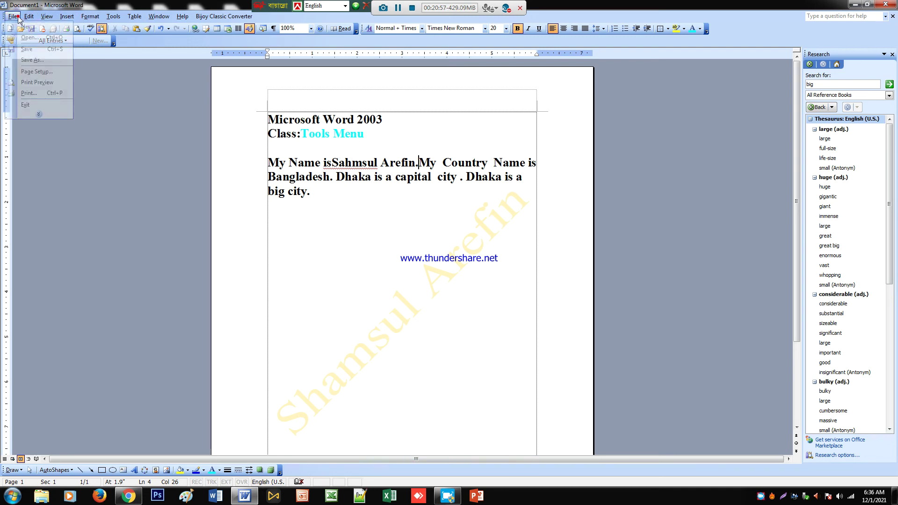
pyautogui.click(47, 60)
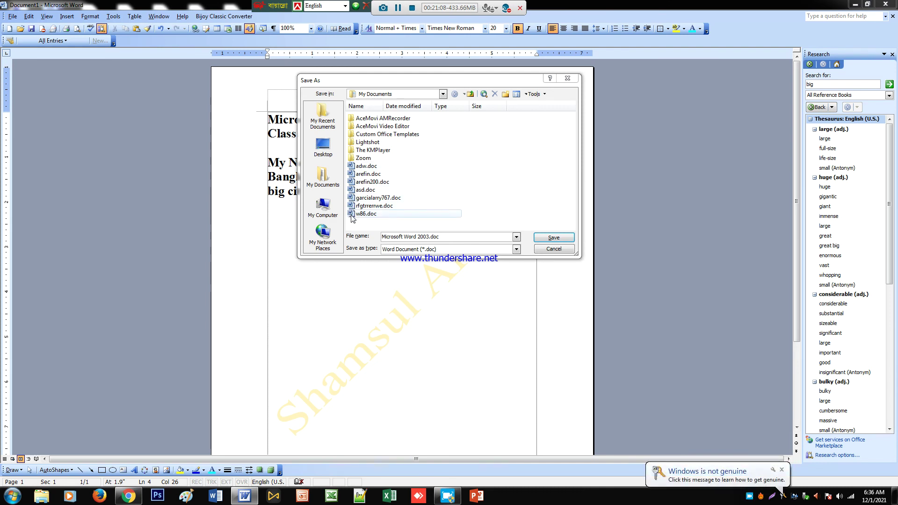
pyautogui.click(450, 82)
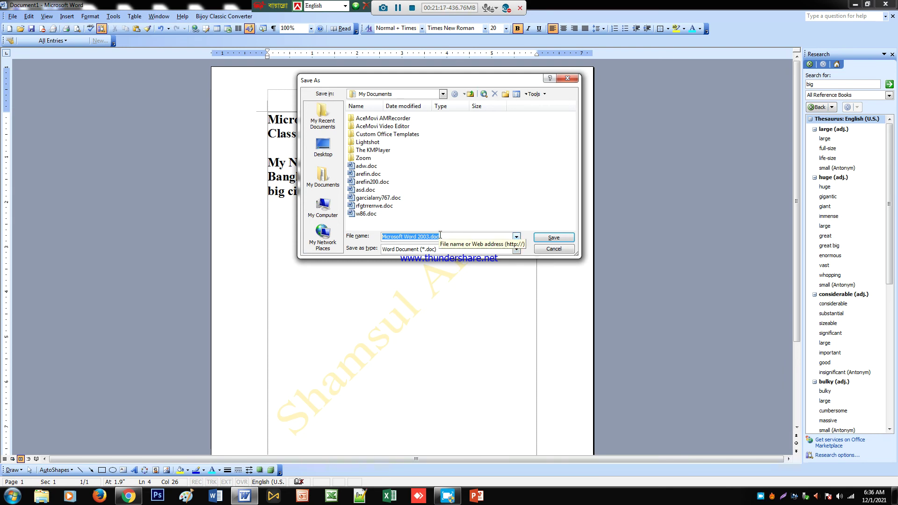
pyautogui.click(439, 236)
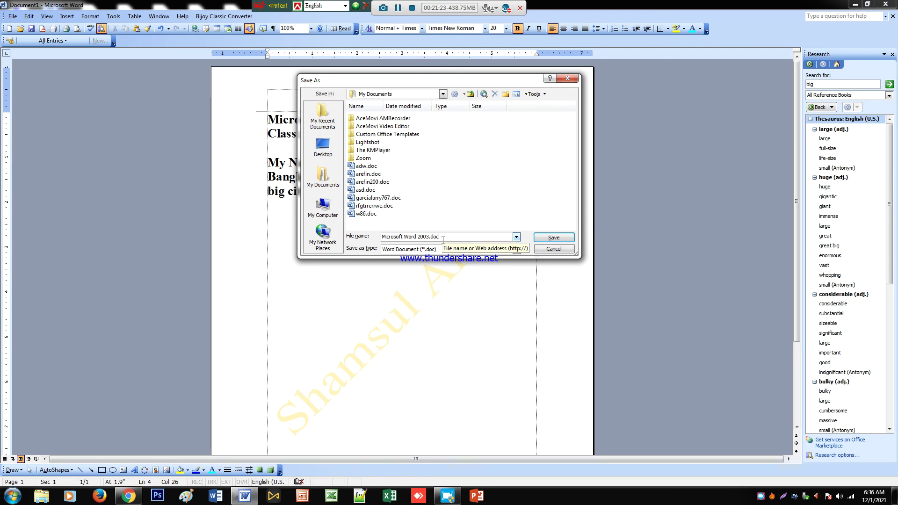
pyautogui.press('BackSpace')
pyautogui.press('BackSpace')
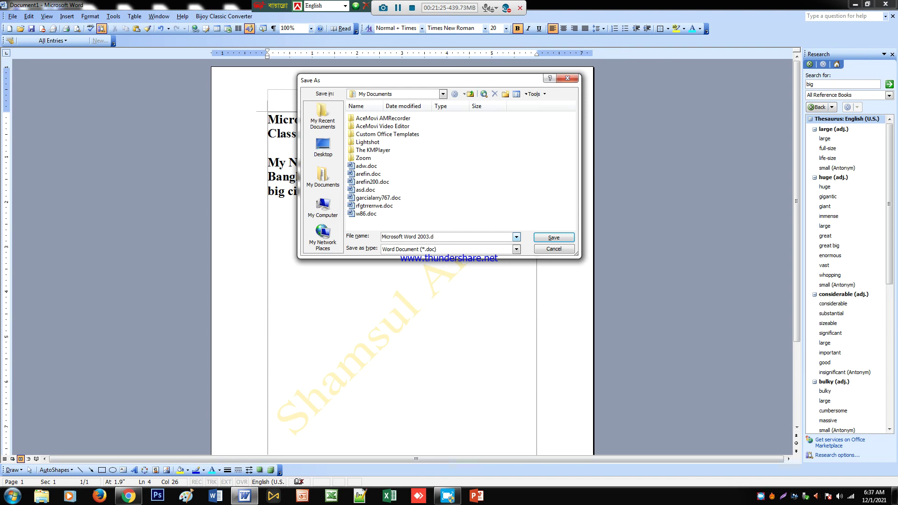
pyautogui.press('BackSpace')
pyautogui.click(565, 242)
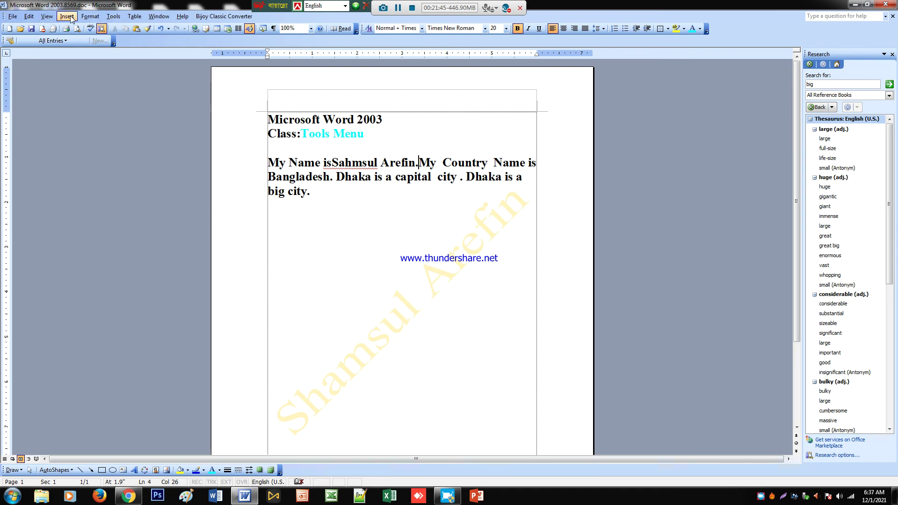
# Save again over the existing 'Microsoft Word 2003.8569.doc' in My Documents
pyautogui.click(18, 17)
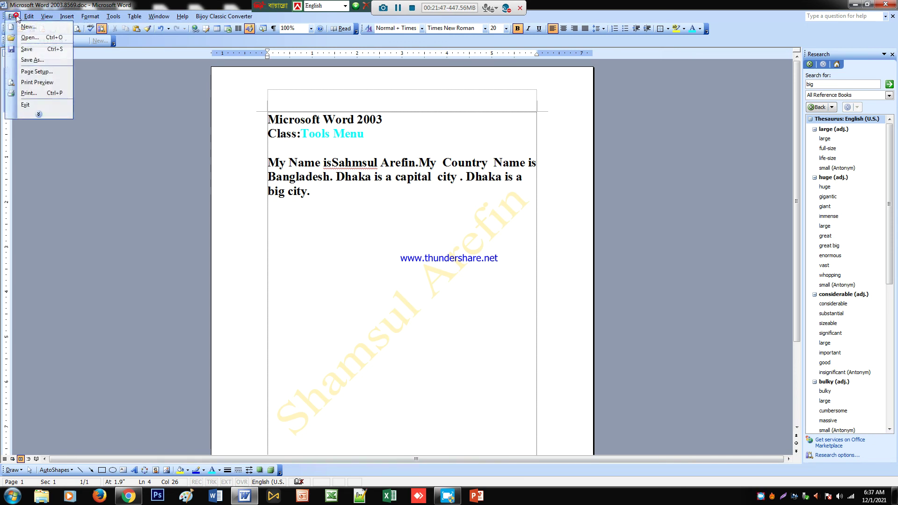
pyautogui.click(39, 114)
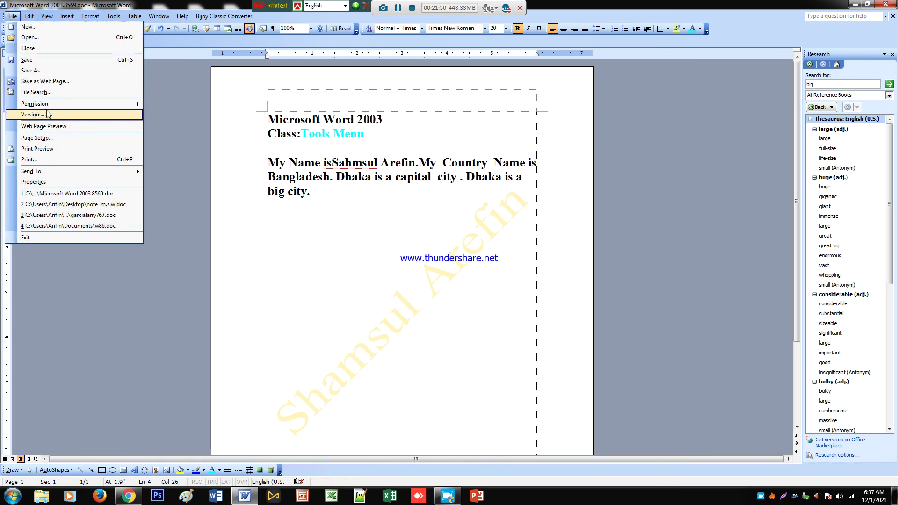
pyautogui.click(55, 71)
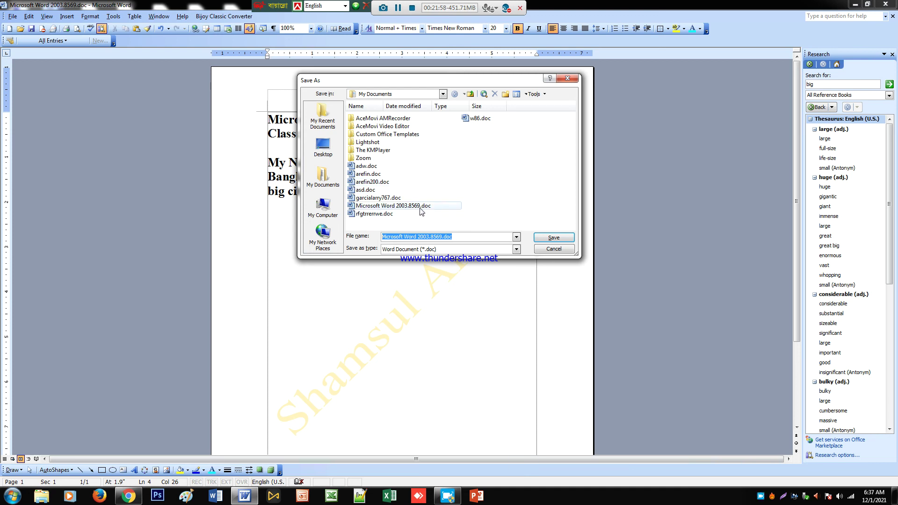
pyautogui.moveTo(392, 206)
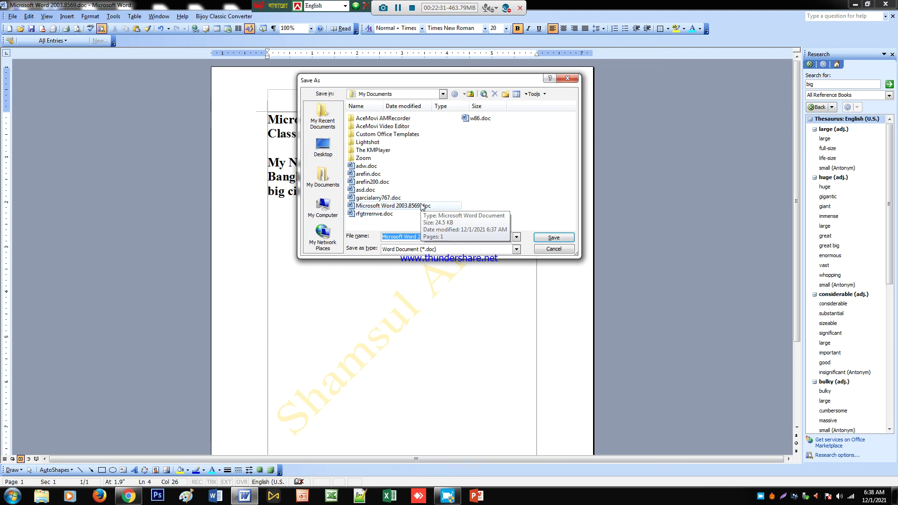
pyautogui.click(422, 206)
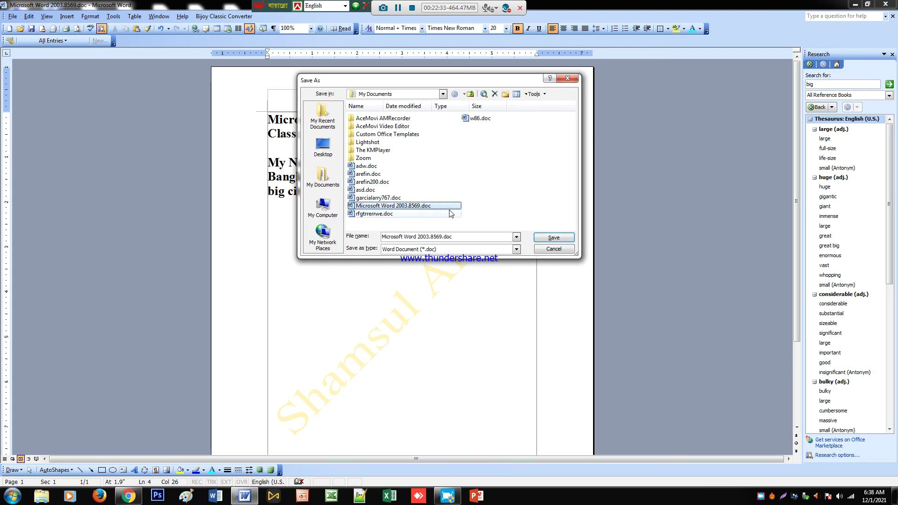
pyautogui.doubleClick(449, 207)
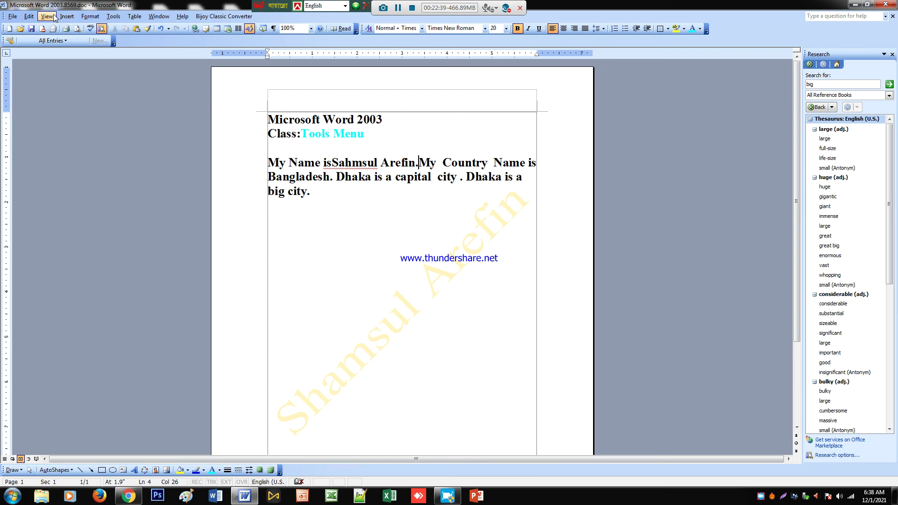
pyautogui.click(12, 15)
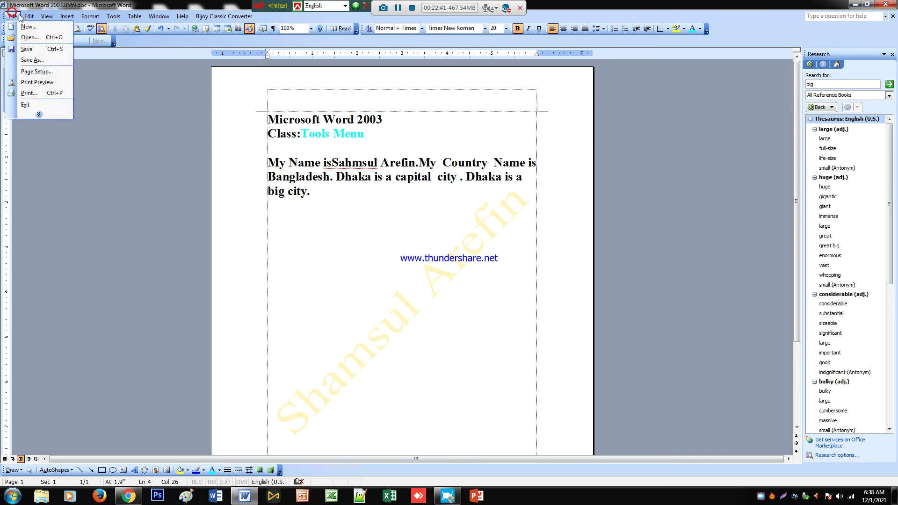
pyautogui.click(42, 115)
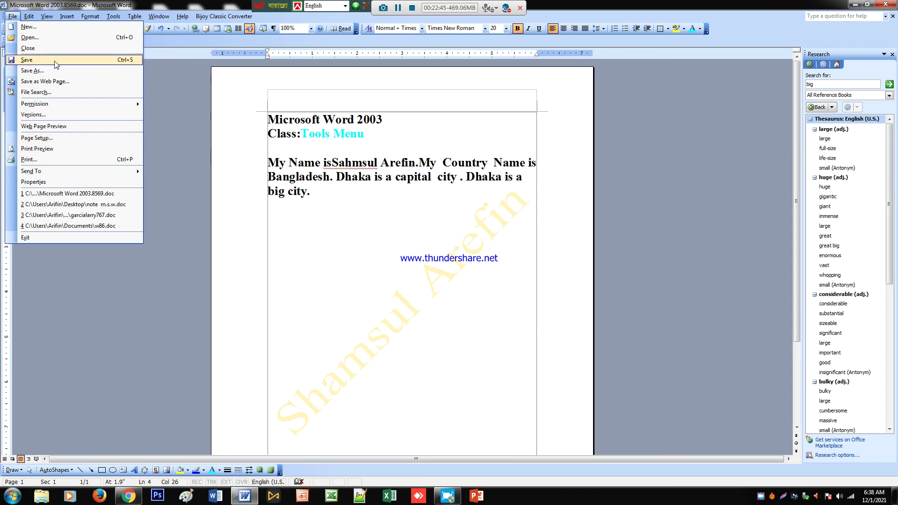
pyautogui.click(54, 41)
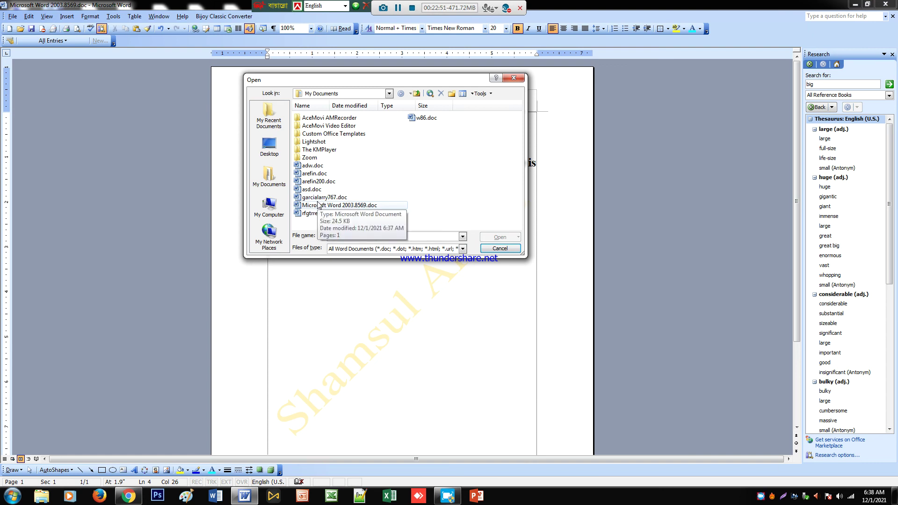
pyautogui.click(318, 206)
pyautogui.click(497, 235)
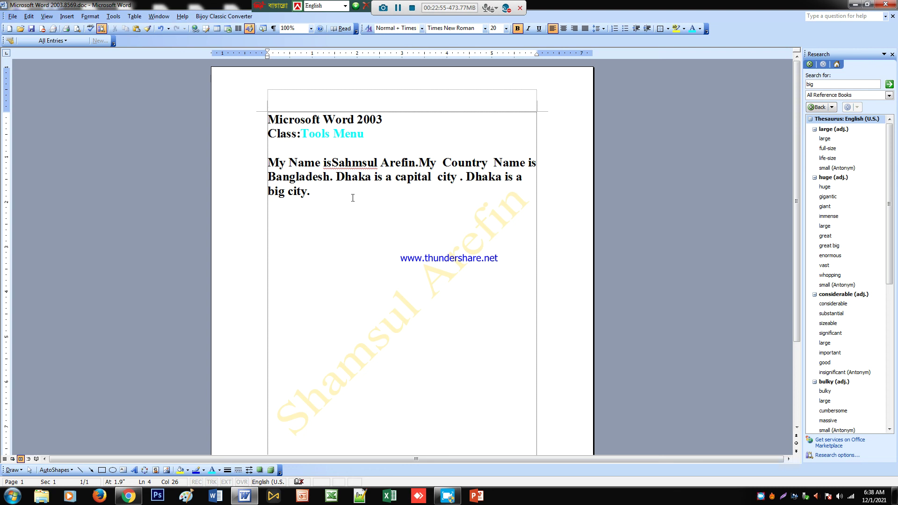
pyautogui.click(14, 17)
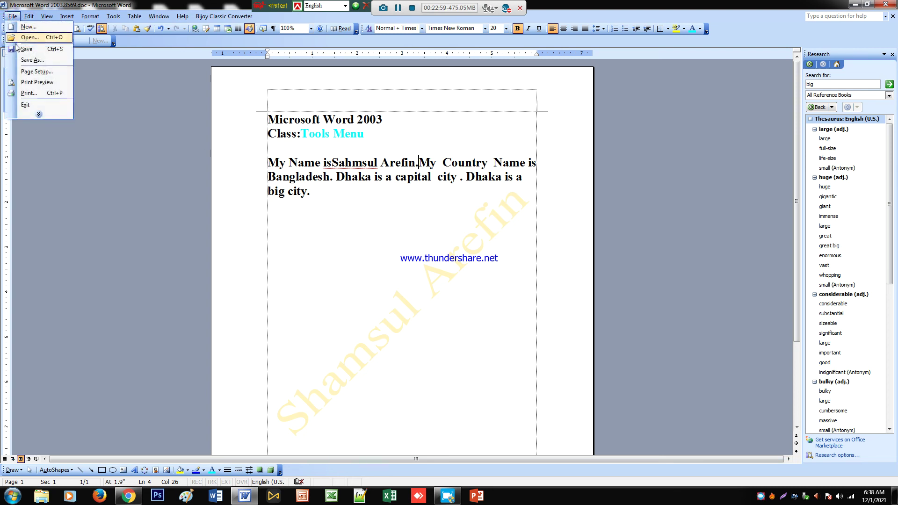
pyautogui.click(21, 38)
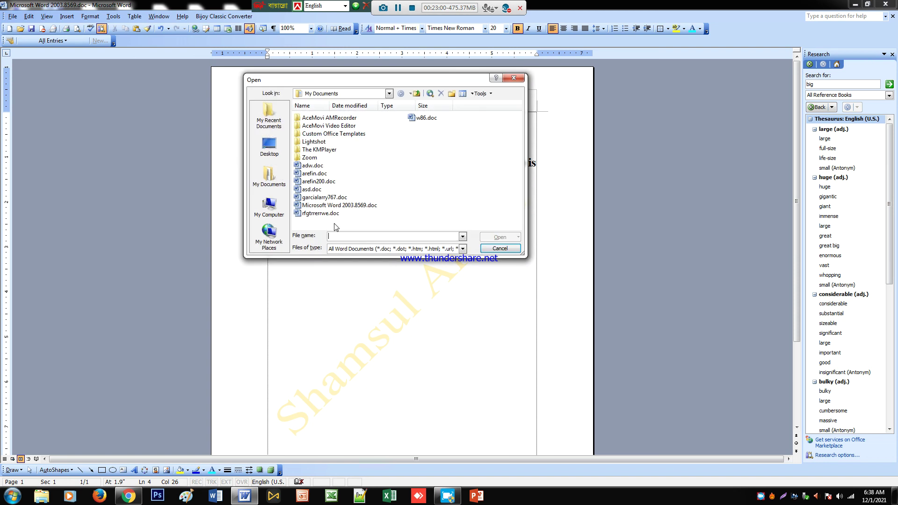
pyautogui.click(339, 198)
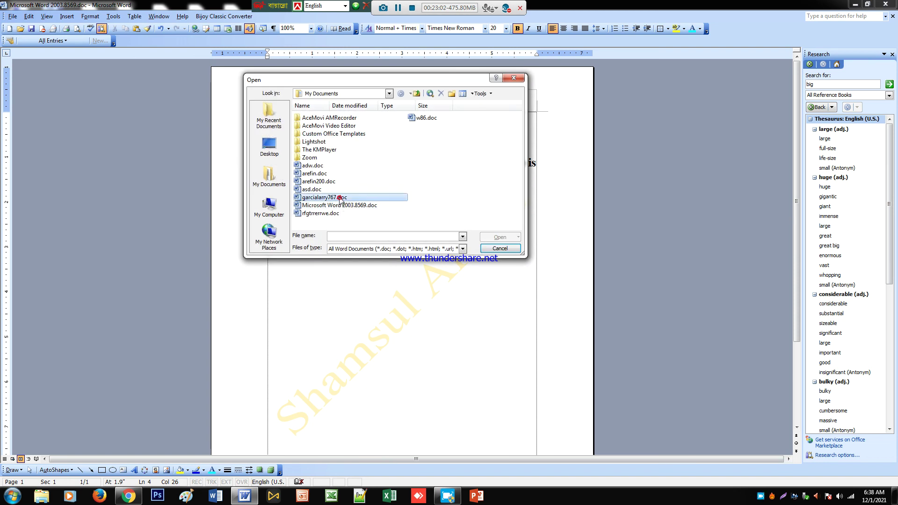
pyautogui.click(374, 237)
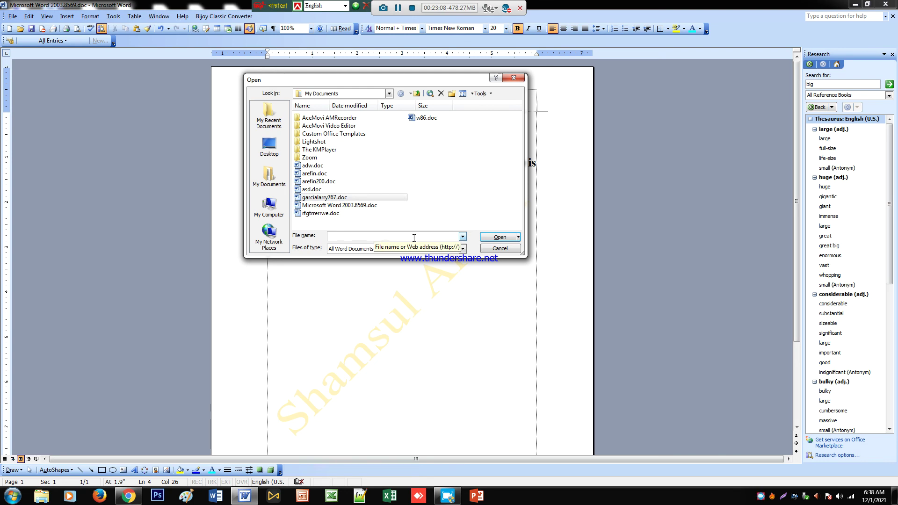
pyautogui.click(365, 205)
pyautogui.click(500, 239)
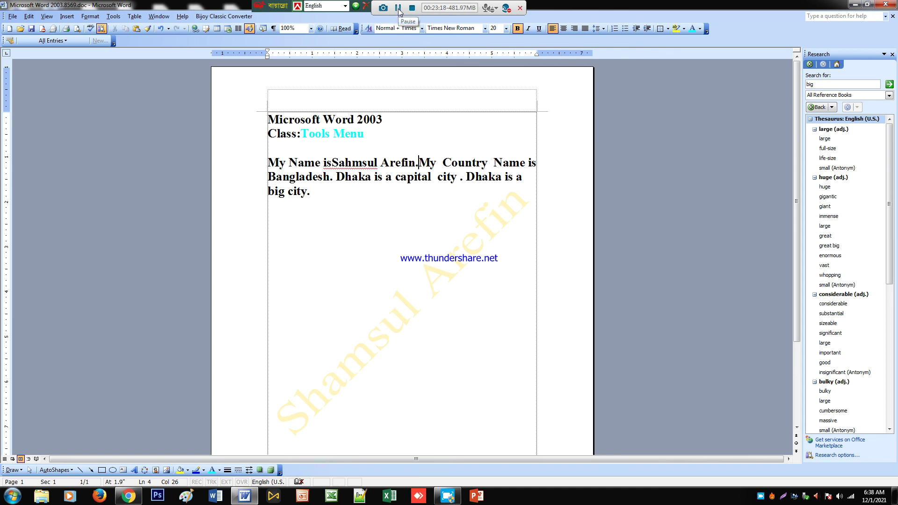
# Close and restart Word, then select 'Microsoft Word 2003.8569.doc' in the Open dialog
pyautogui.click(880, 5)
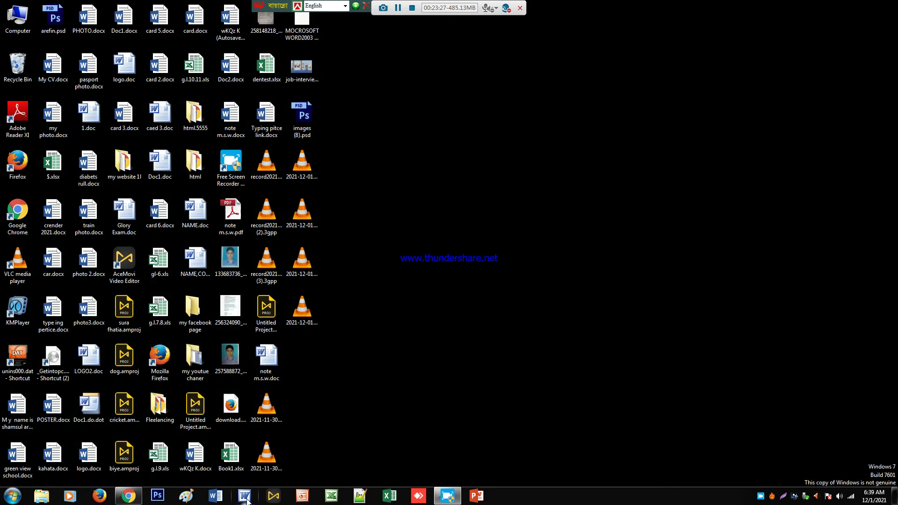
pyautogui.click(244, 496)
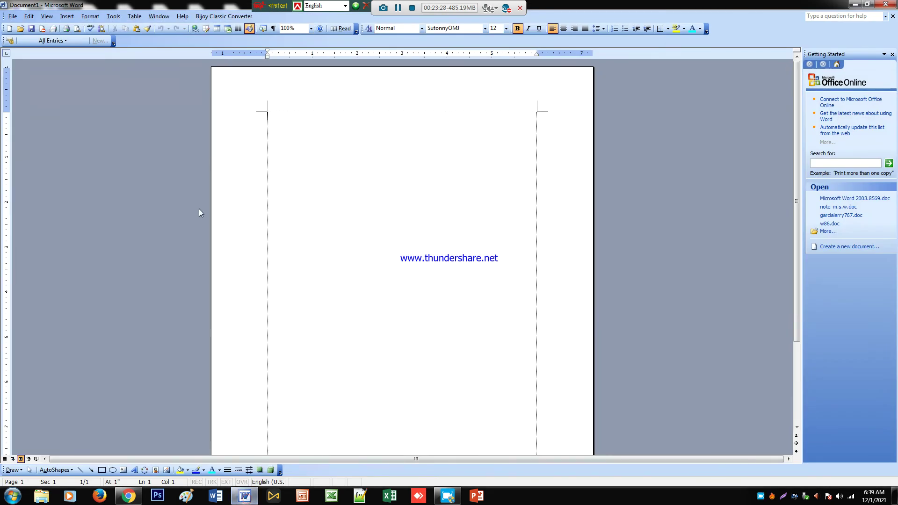
pyautogui.click(12, 16)
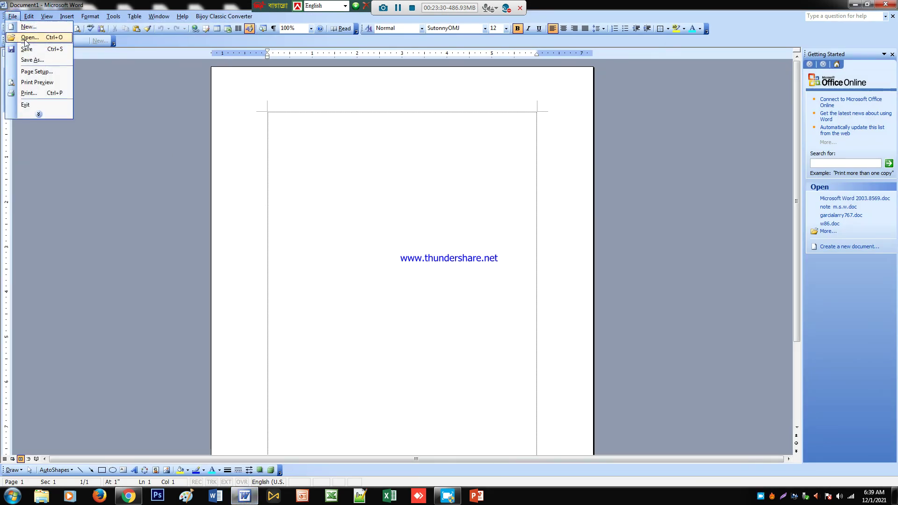
pyautogui.click(26, 37)
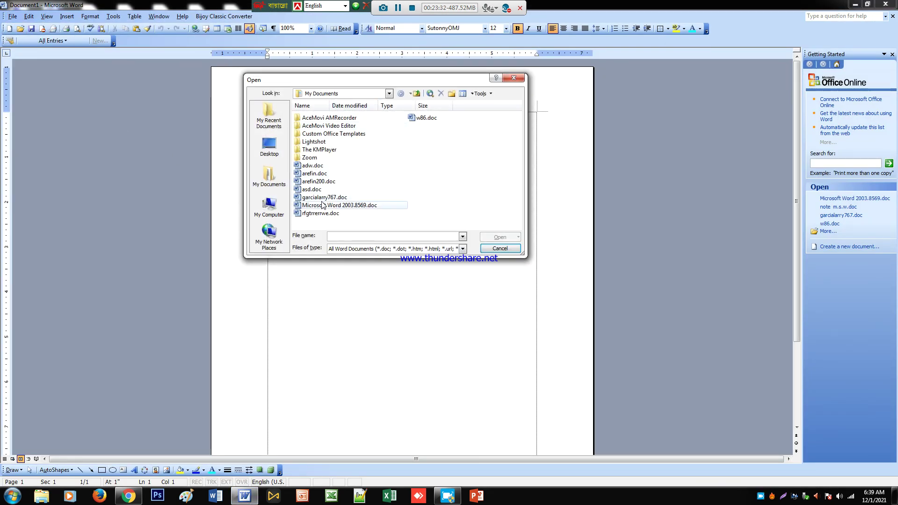
pyautogui.click(322, 207)
# Open the file and supply its four-character password to display the text
pyautogui.click(500, 237)
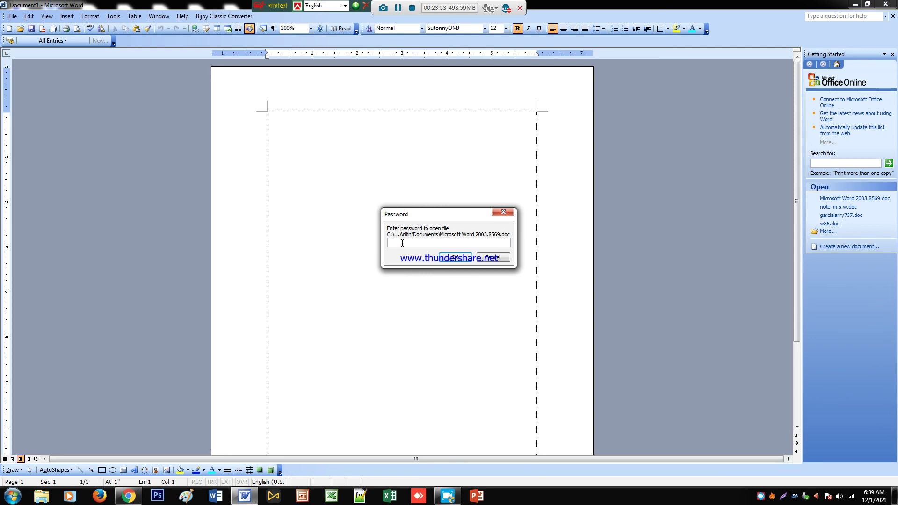
pyautogui.press('Return')
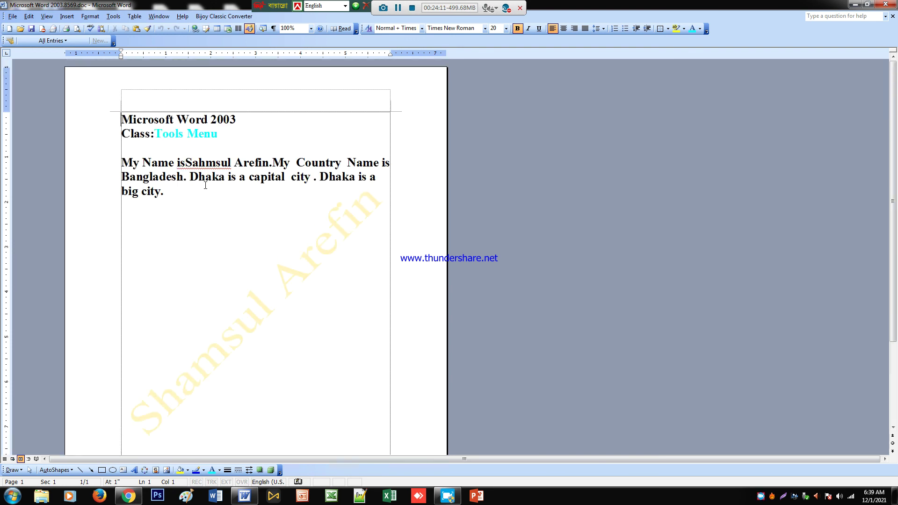
pyautogui.click(114, 16)
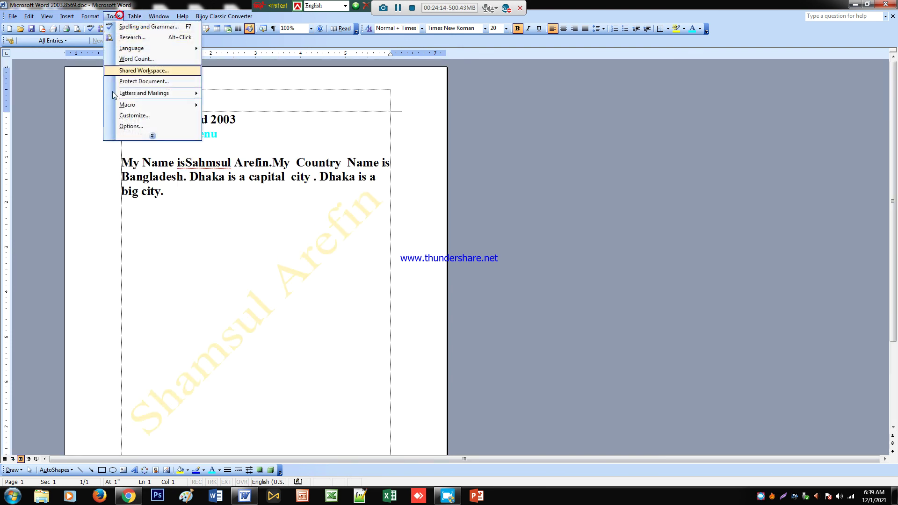
pyautogui.click(128, 136)
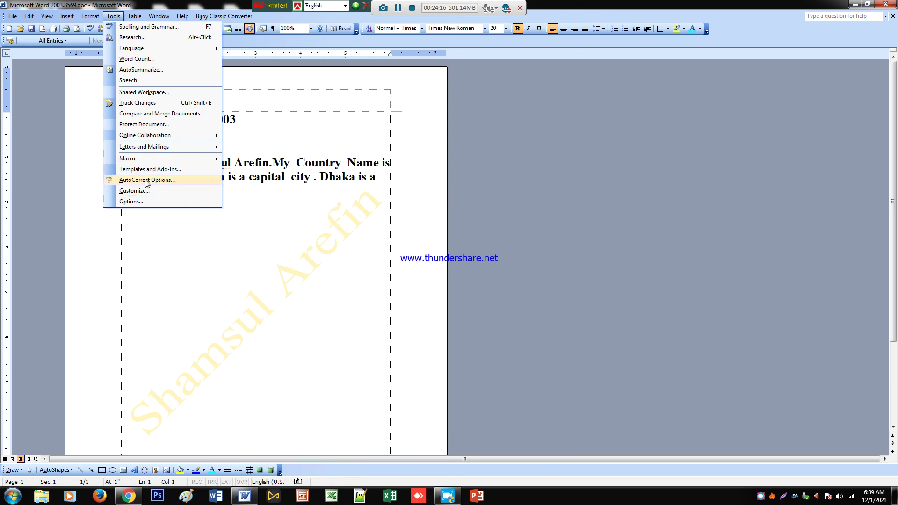
pyautogui.click(254, 239)
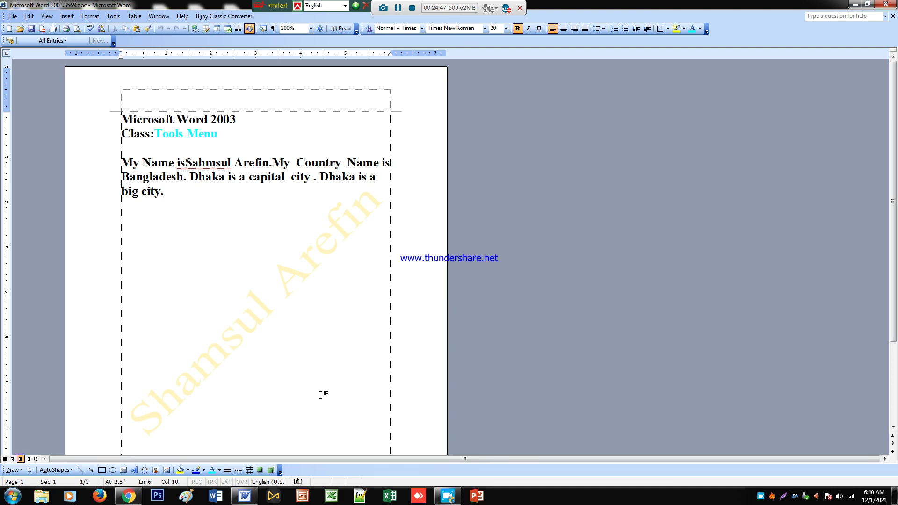
pyautogui.scroll(-1, 319, 395)
pyautogui.scroll(1, 319, 395)
pyautogui.scroll(-3, 315, 337)
pyautogui.scroll(3, 315, 351)
pyautogui.scroll(-4, 317, 351)
pyautogui.scroll(4, 316, 352)
pyautogui.scroll(-3, 195, 281)
pyautogui.scroll(3, 198, 283)
pyautogui.scroll(-1, 202, 282)
pyautogui.scroll(1, 202, 283)
pyautogui.scroll(-2, 202, 283)
pyautogui.scroll(-3, 204, 284)
pyautogui.scroll(5, 204, 285)
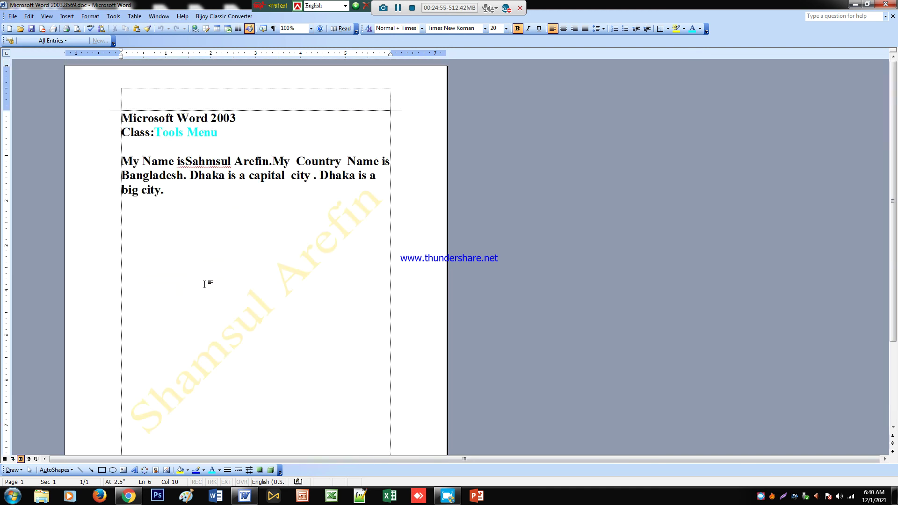
pyautogui.scroll(-3, 204, 284)
pyautogui.scroll(-2, 205, 284)
pyautogui.scroll(5, 205, 284)
pyautogui.scroll(-5, 205, 284)
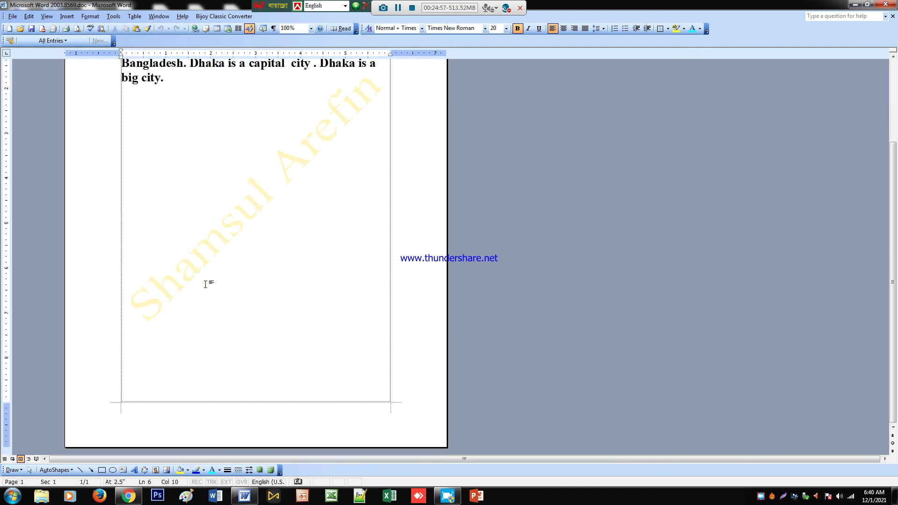
pyautogui.scroll(5, 205, 283)
pyautogui.scroll(-4, 205, 284)
pyautogui.scroll(4, 206, 283)
pyautogui.scroll(-5, 205, 283)
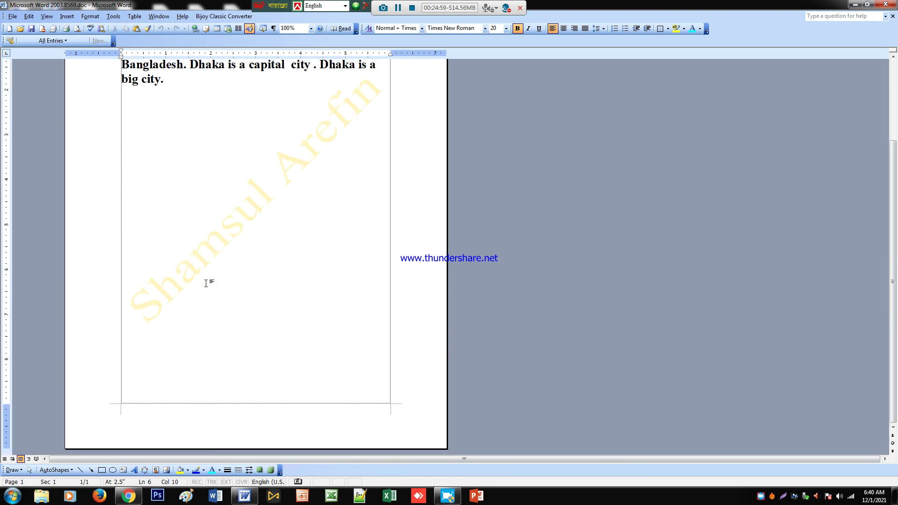
pyautogui.scroll(5, 205, 283)
pyautogui.scroll(-3, 206, 283)
pyautogui.scroll(1, 206, 282)
pyautogui.scroll(2, 207, 282)
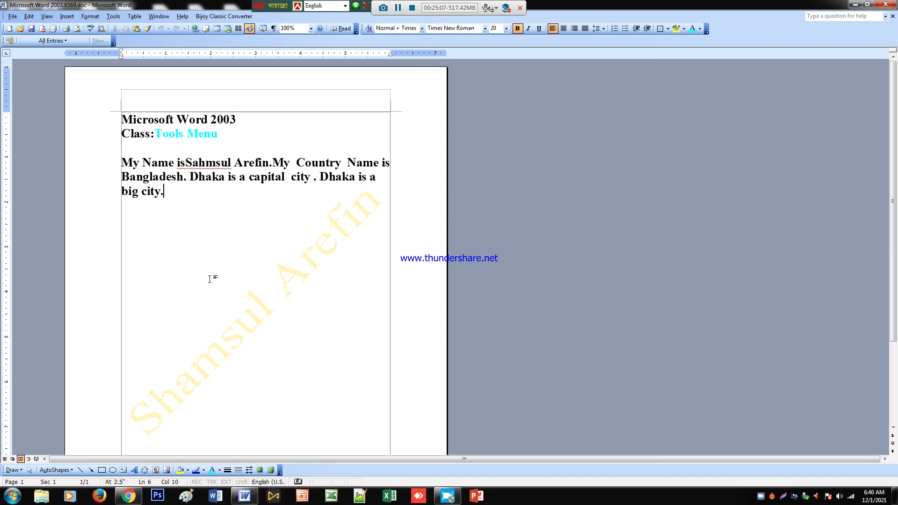
pyautogui.scroll(-1, 209, 279)
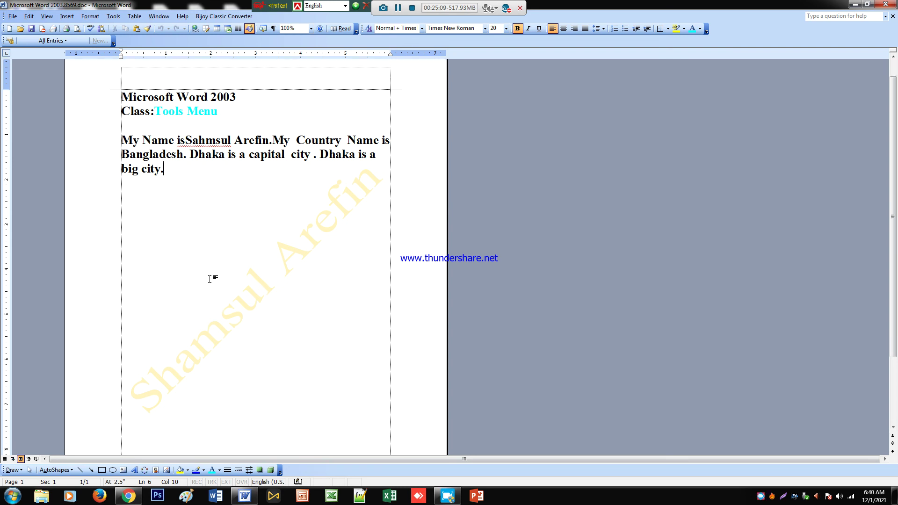
pyautogui.scroll(1, 209, 280)
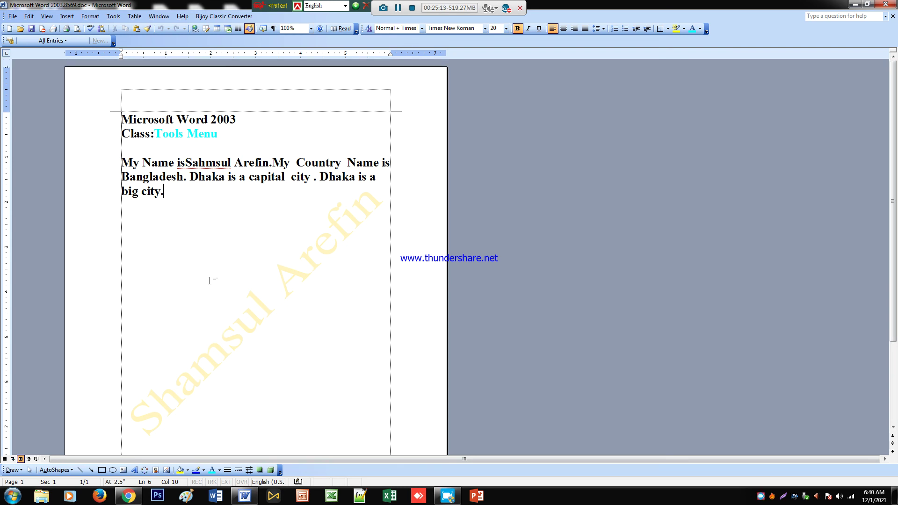
pyautogui.scroll(-4, 210, 280)
pyautogui.scroll(4, 209, 280)
pyautogui.scroll(-4, 229, 271)
pyautogui.scroll(4, 231, 272)
pyautogui.scroll(-1, 256, 276)
pyautogui.scroll(1, 255, 276)
pyautogui.scroll(-1, 256, 276)
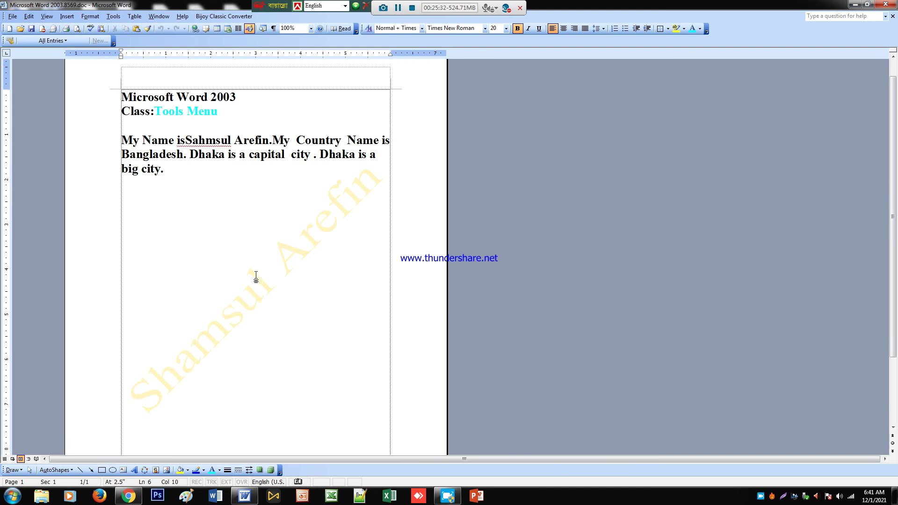
pyautogui.scroll(-2, 256, 276)
pyautogui.scroll(-2, 256, 276)
pyautogui.scroll(5, 256, 277)
pyautogui.scroll(-2, 257, 278)
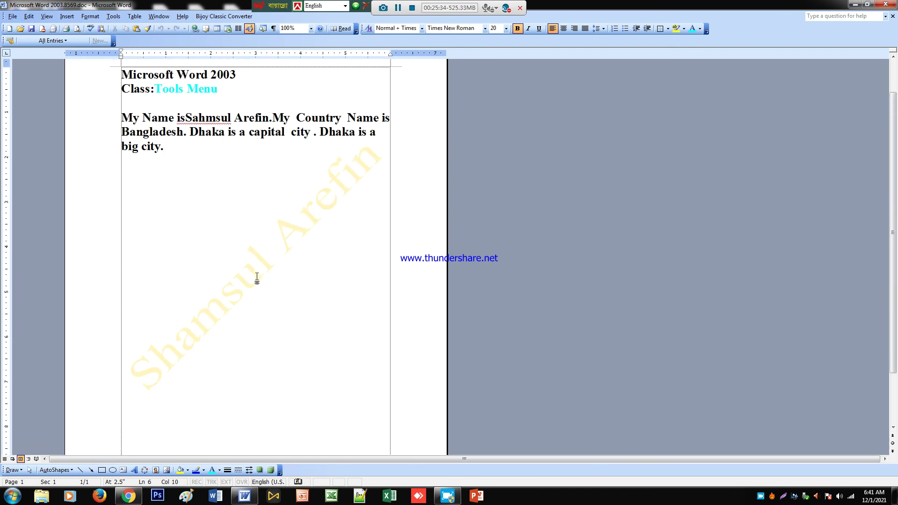
pyautogui.scroll(-1, 257, 278)
pyautogui.scroll(3, 257, 278)
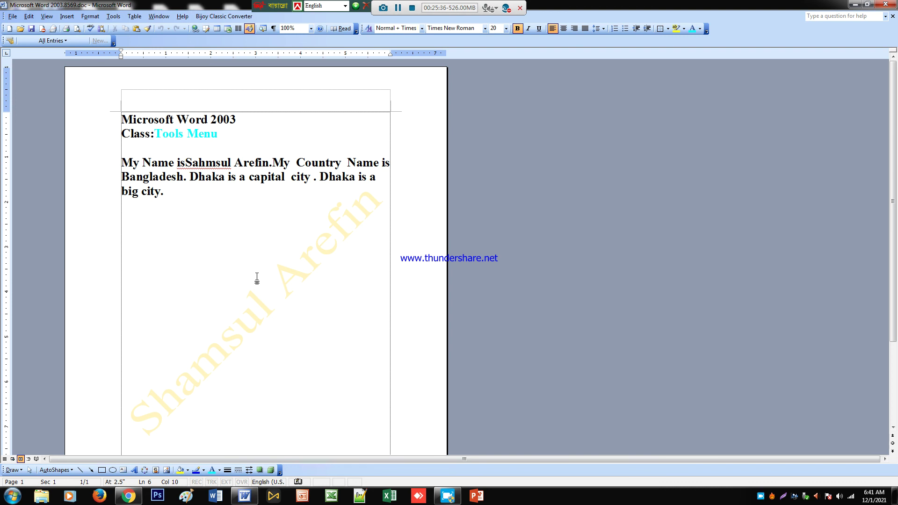